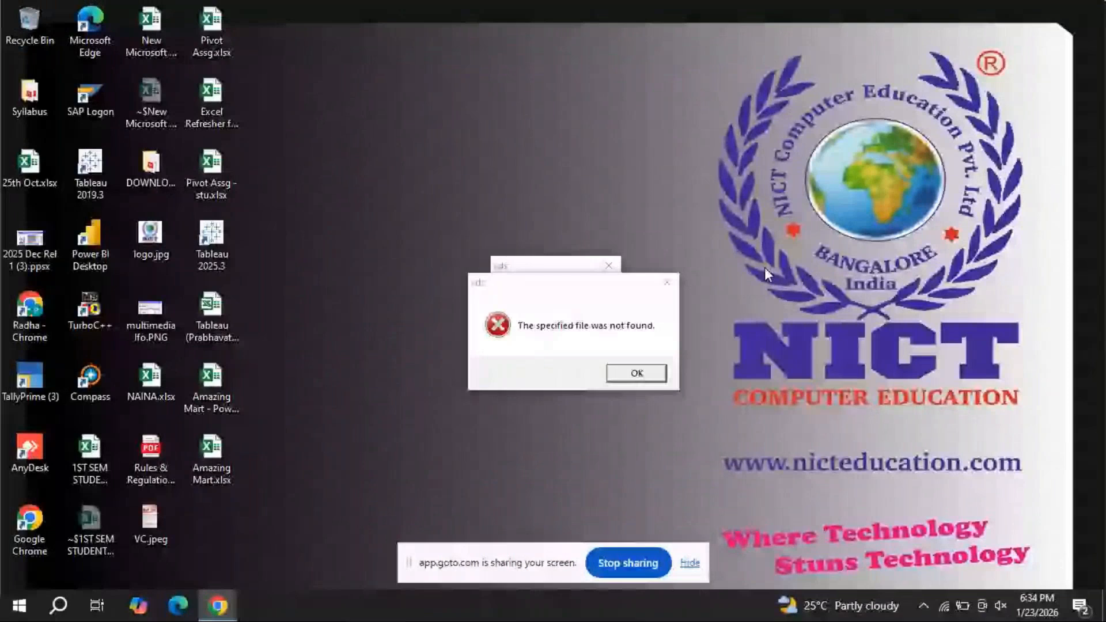
- Dismiss the file-not-found error, hide the screen-sharing notice, and open Excel Refresher for Tableau.xlsx maximized on its Pivot table sheet
click(557, 354)
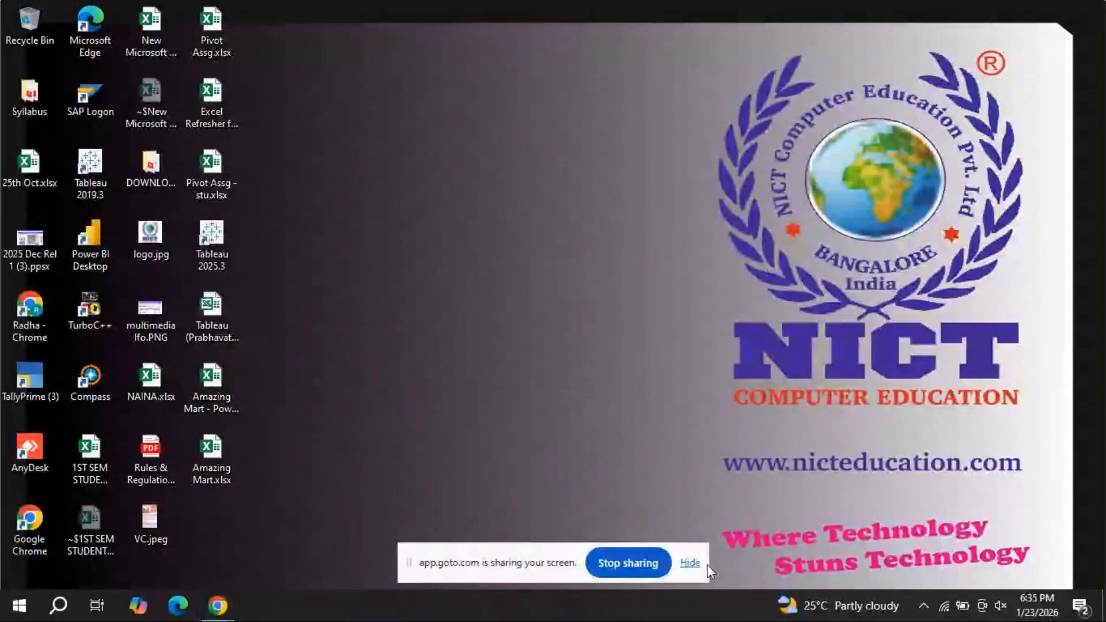
click(690, 563)
double_click(225, 114)
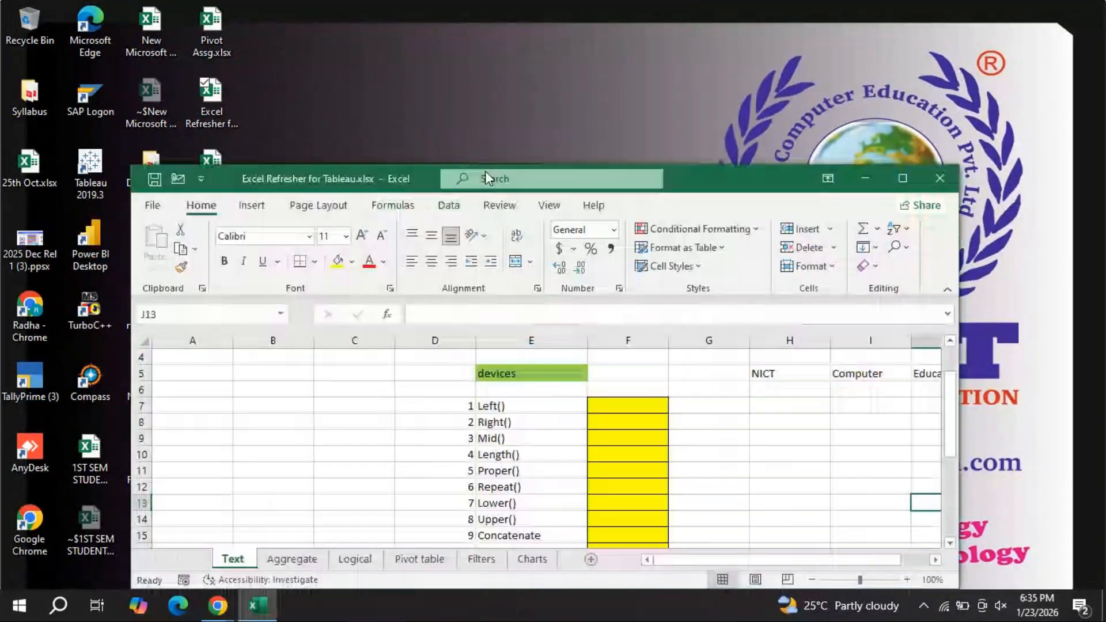
click(903, 178)
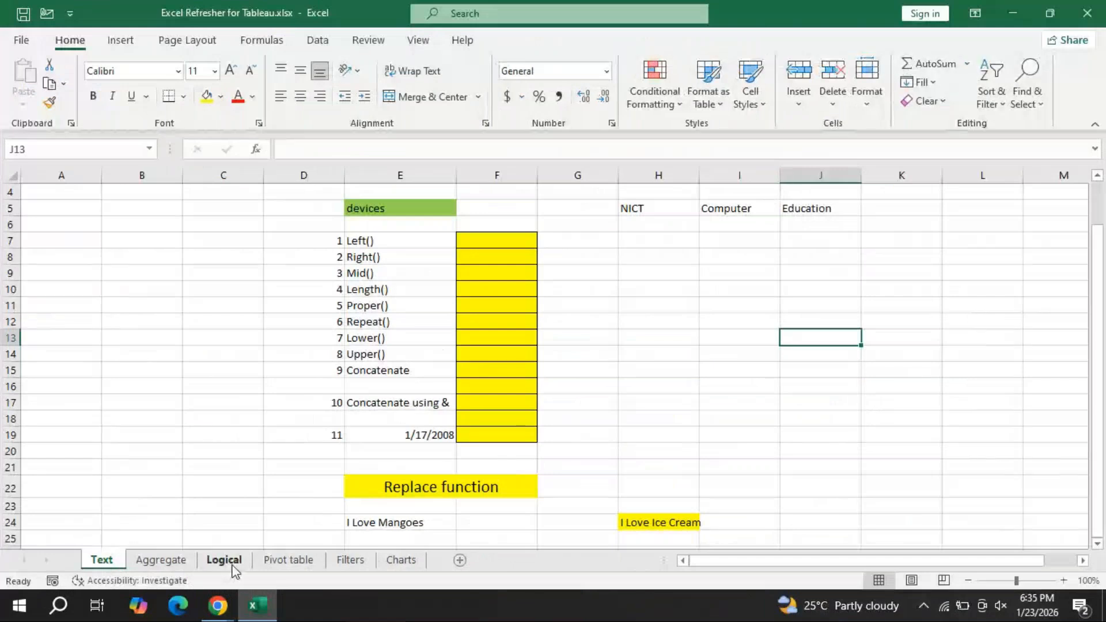
click(291, 560)
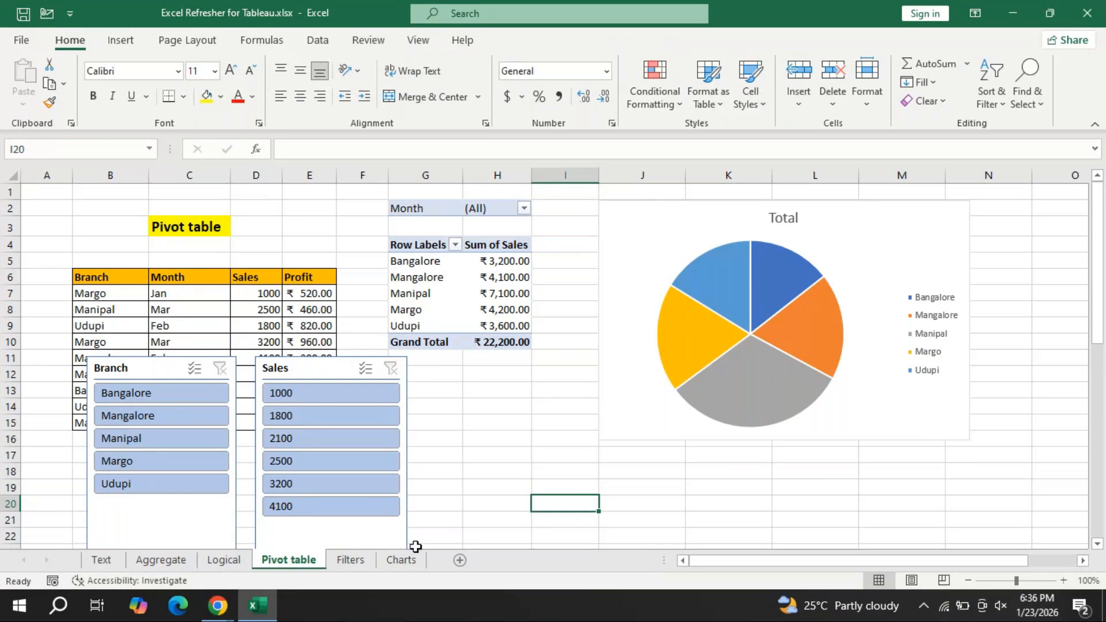
- On the Filters sheet, enter the note "ctrl + shift + L" in cell H4
click(351, 561)
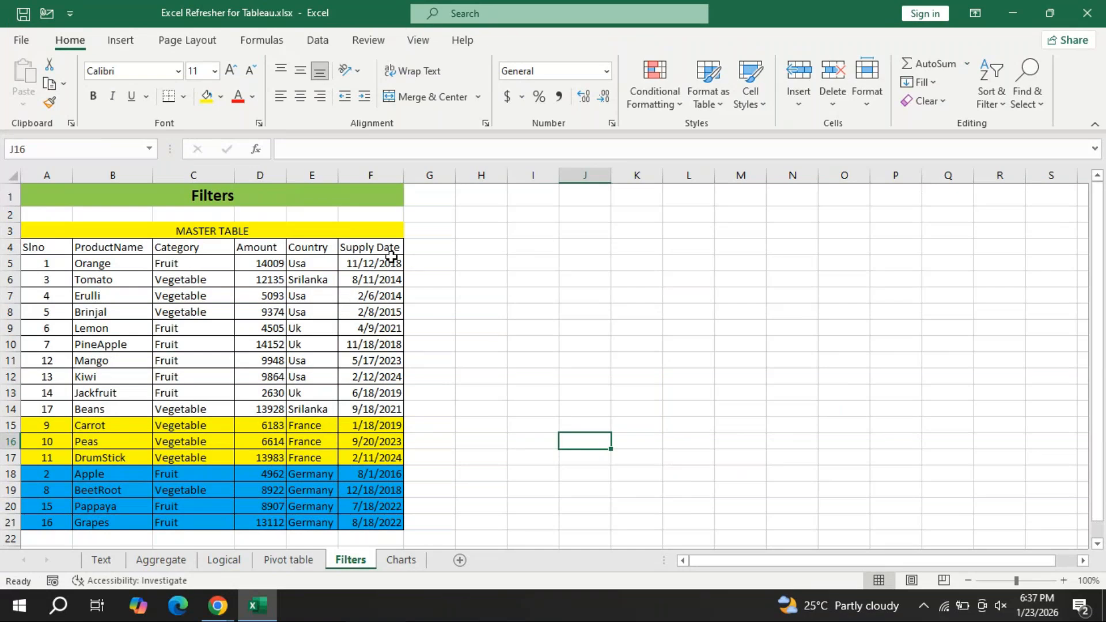
click(479, 247)
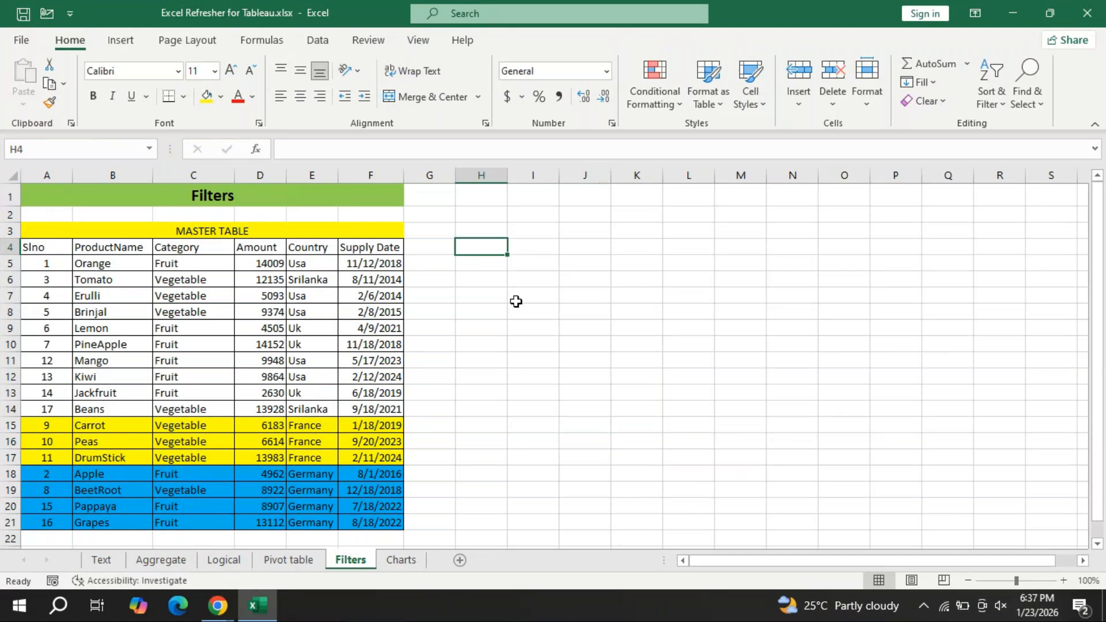
text(ctrl )
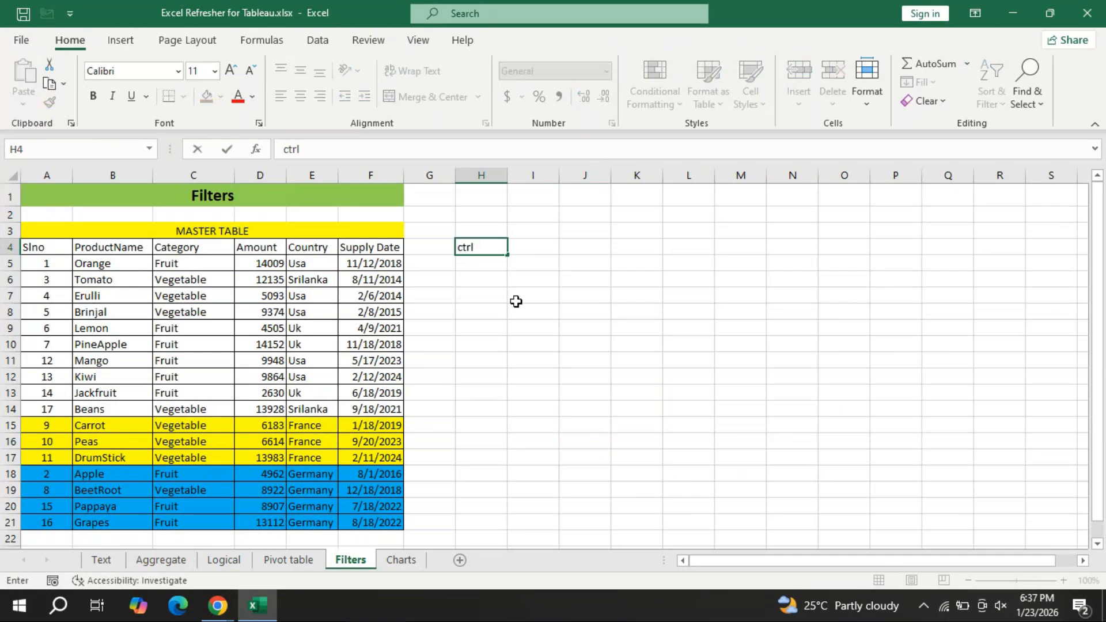
text(+ shift + l)
key(BackSpace)
text(L this )
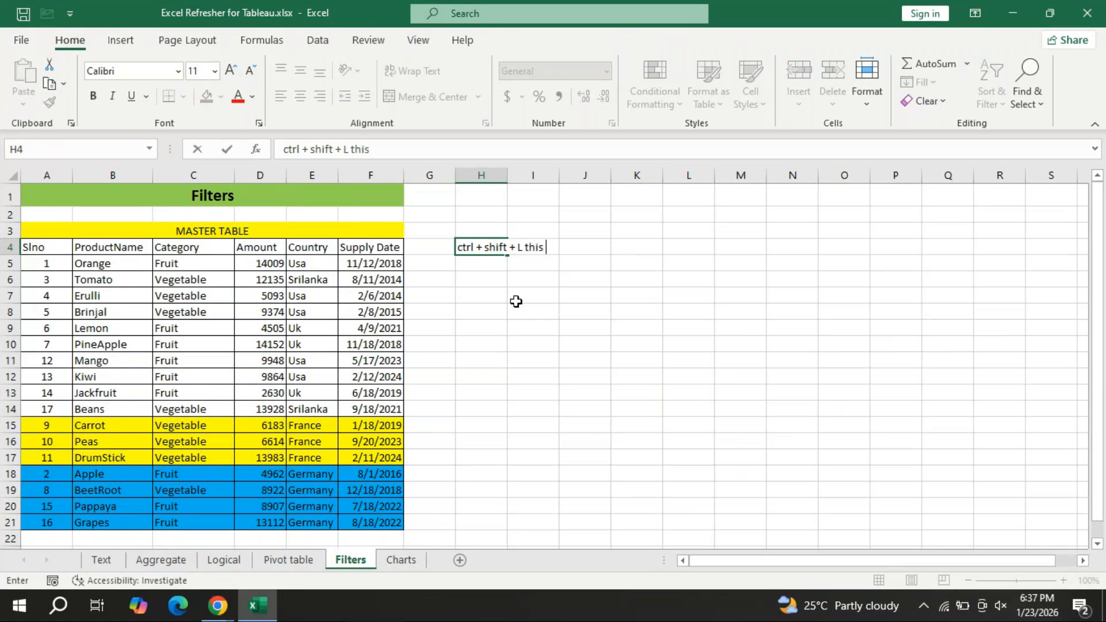
text(is the)
key(BackSpace)
key(BackSpace)
key(BackSpace)
key(BackSpace)
key(BackSpace)
key(BackSpace)
key(BackSpace)
key(BackSpace)
key(BackSpace)
key(BackSpace)
key(BackSpace)
key(Return)
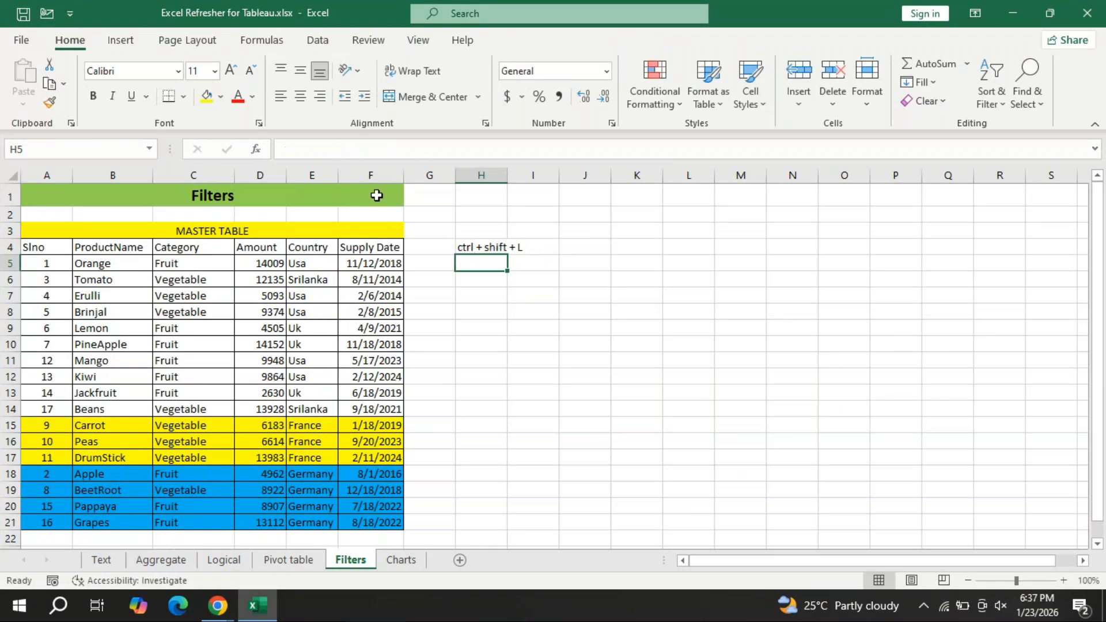
- Format the shortcut note in H4 as bold red text and enlarge its font by two size steps
click(498, 245)
click(237, 97)
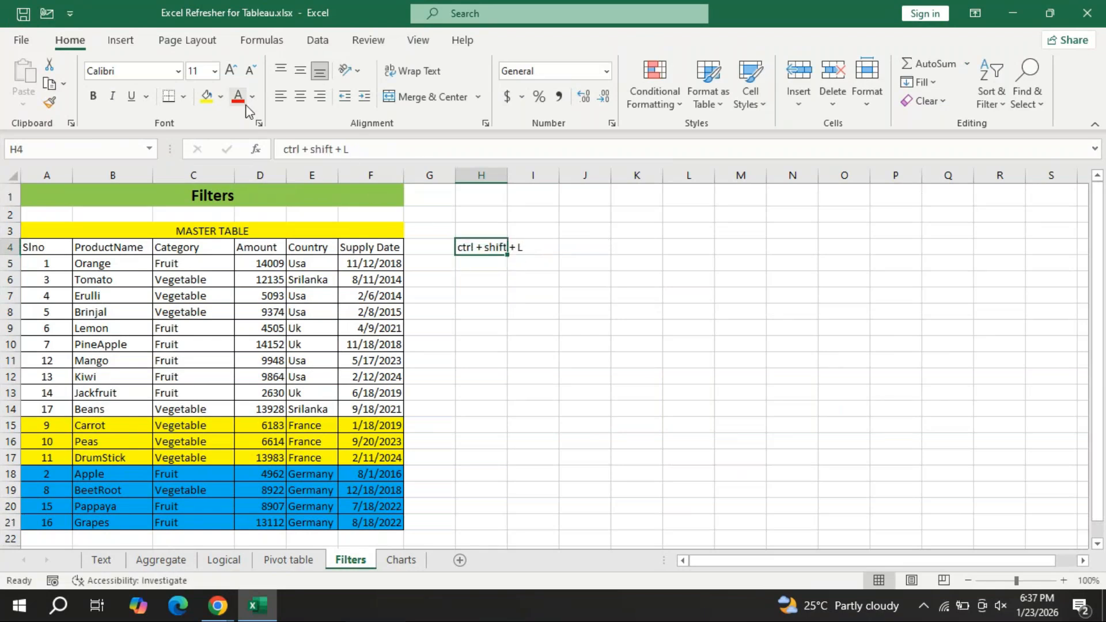
click(232, 71)
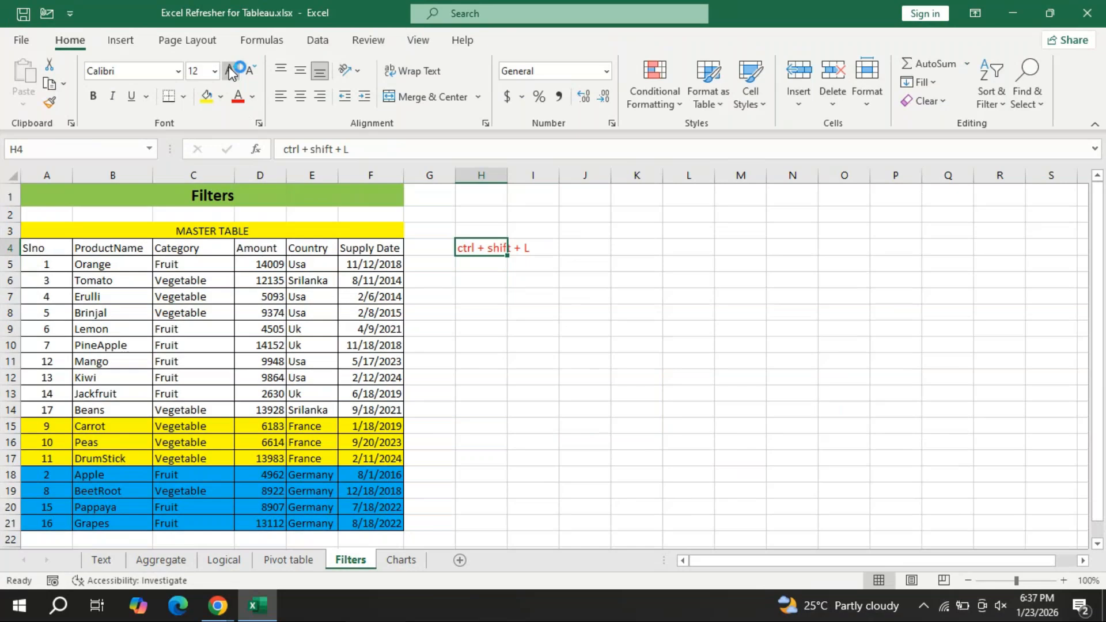
click(232, 70)
click(93, 96)
click(496, 283)
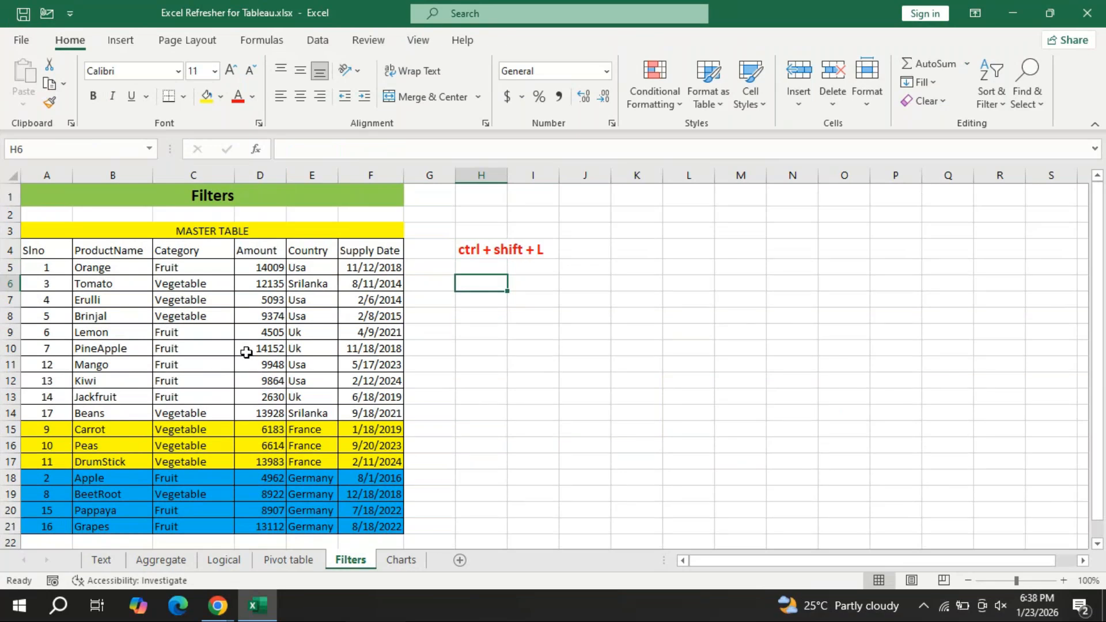
- Turn on header filters for the master table, switch them off, and turn them on again
click(216, 338)
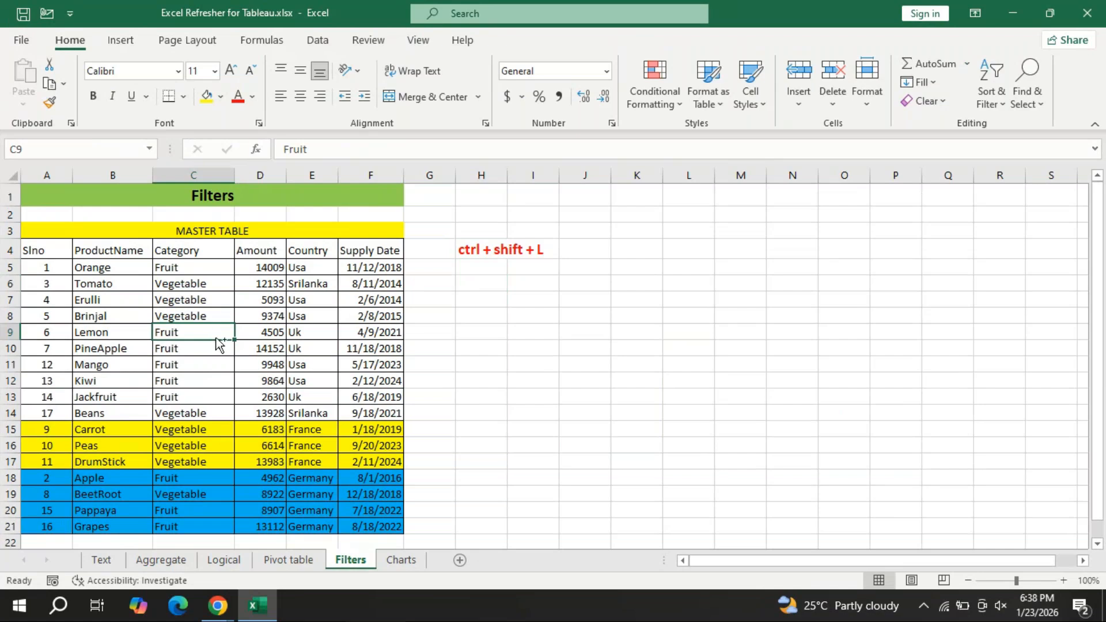
key(ctrl+shift+l)
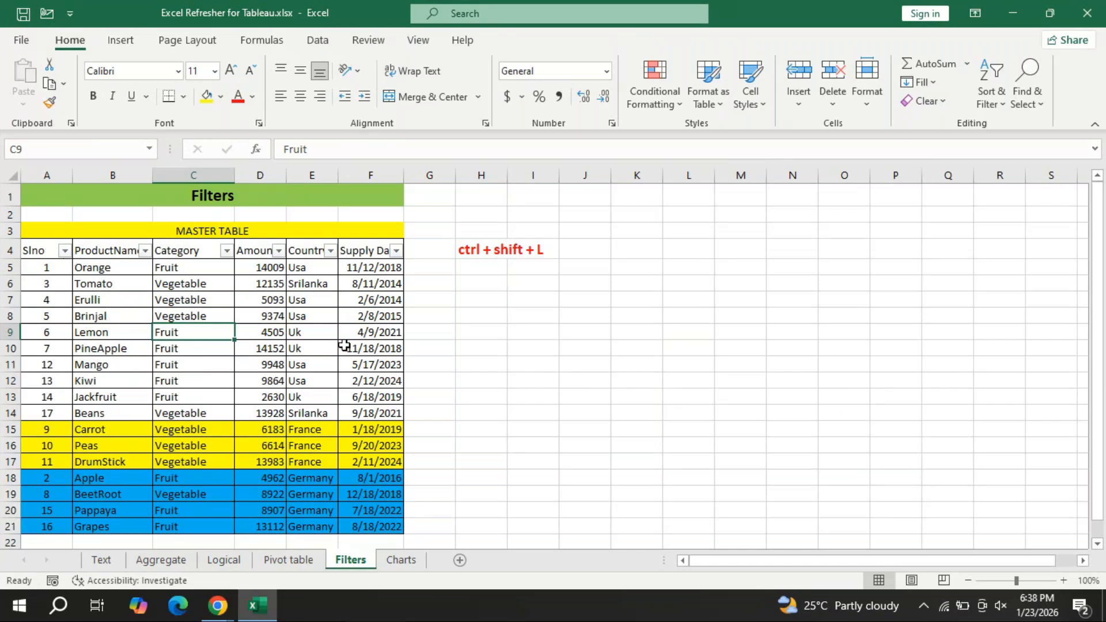
key(ctrl+shift+l)
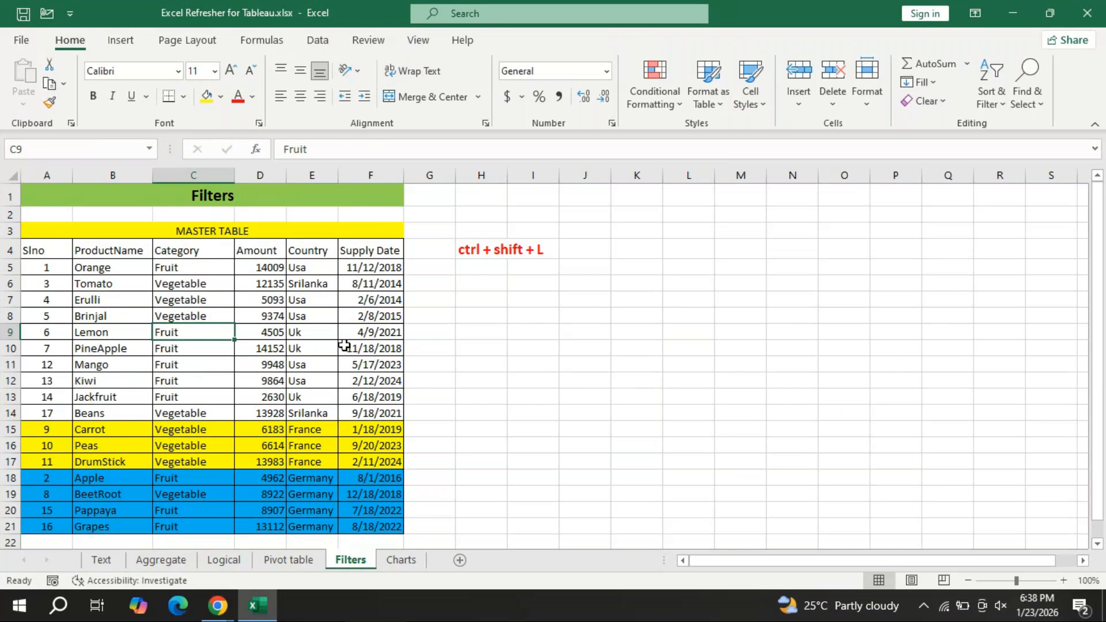
key(ctrl+shift+l)
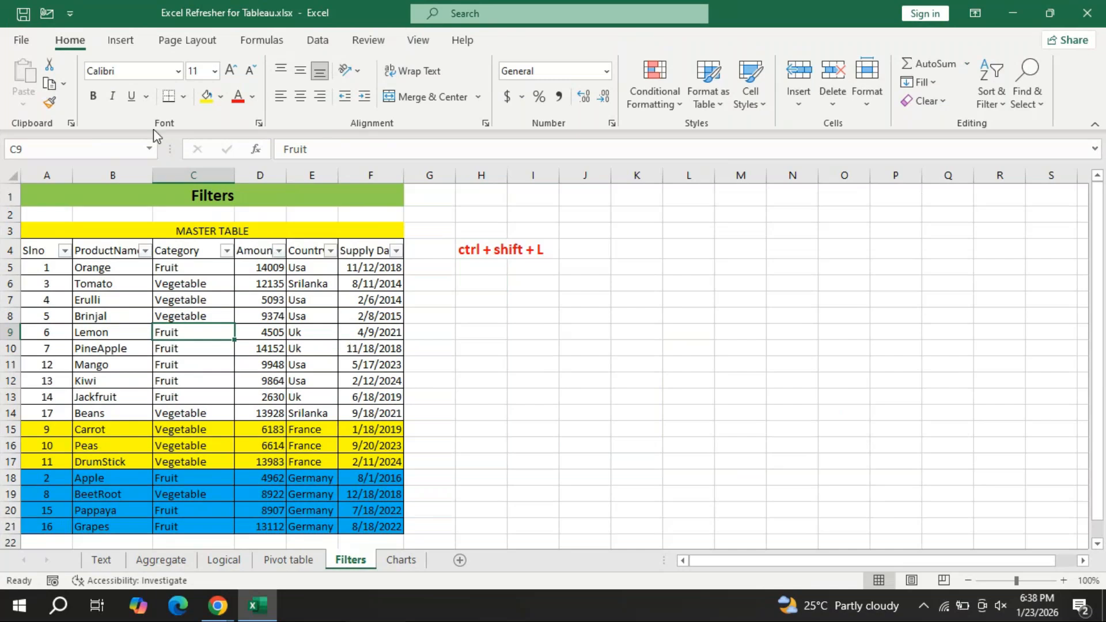
- Sort the master table by Slno from smallest to largest, and re-sort it from largest to smallest
click(65, 251)
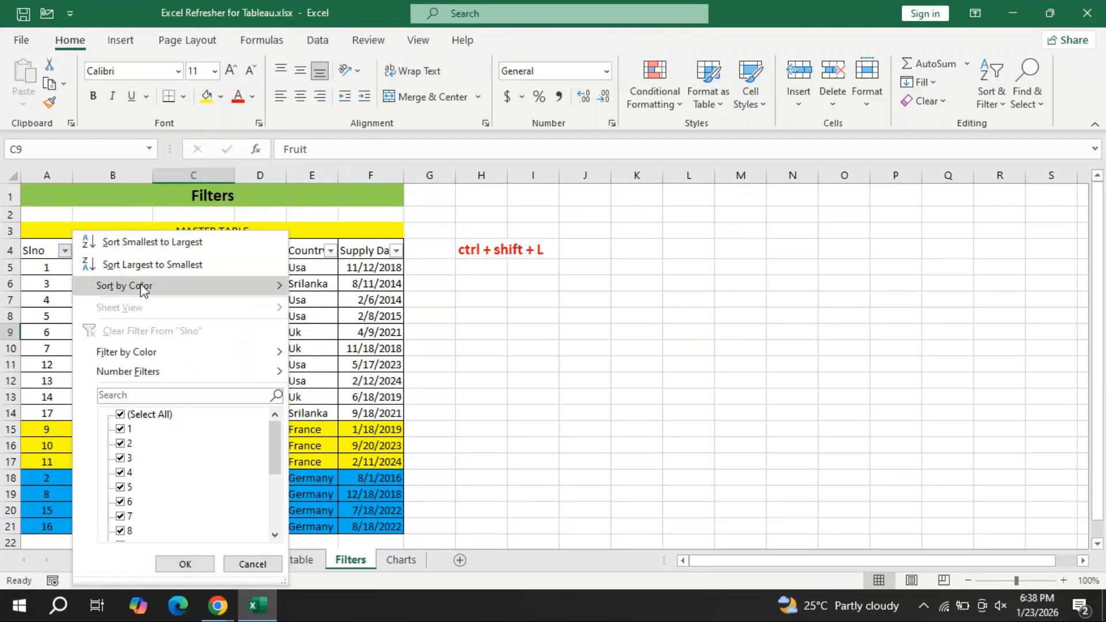
click(504, 303)
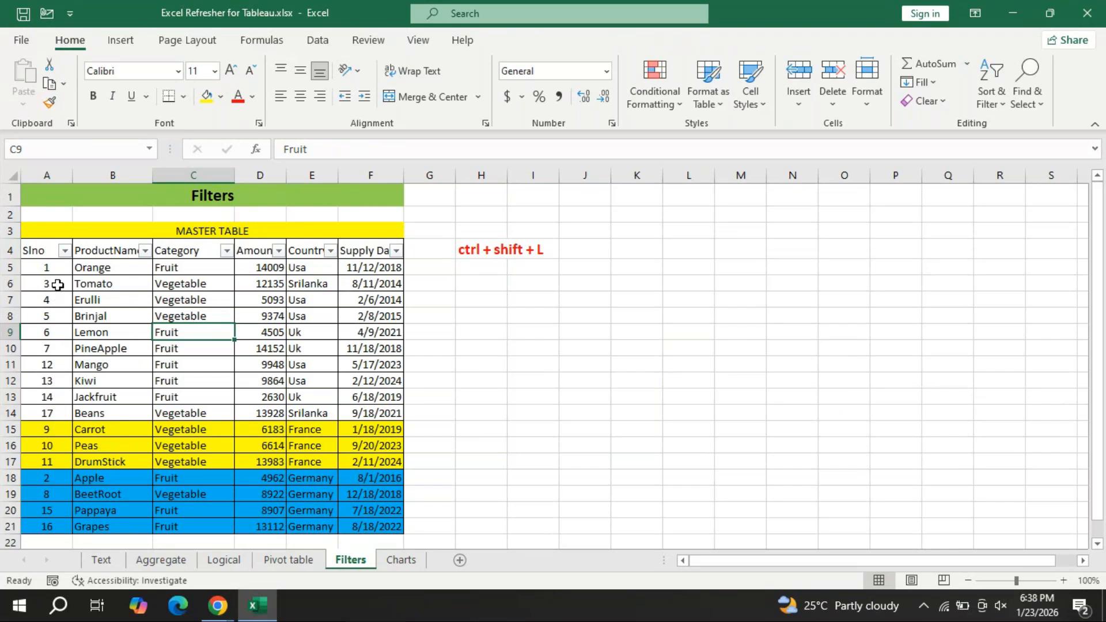
click(65, 251)
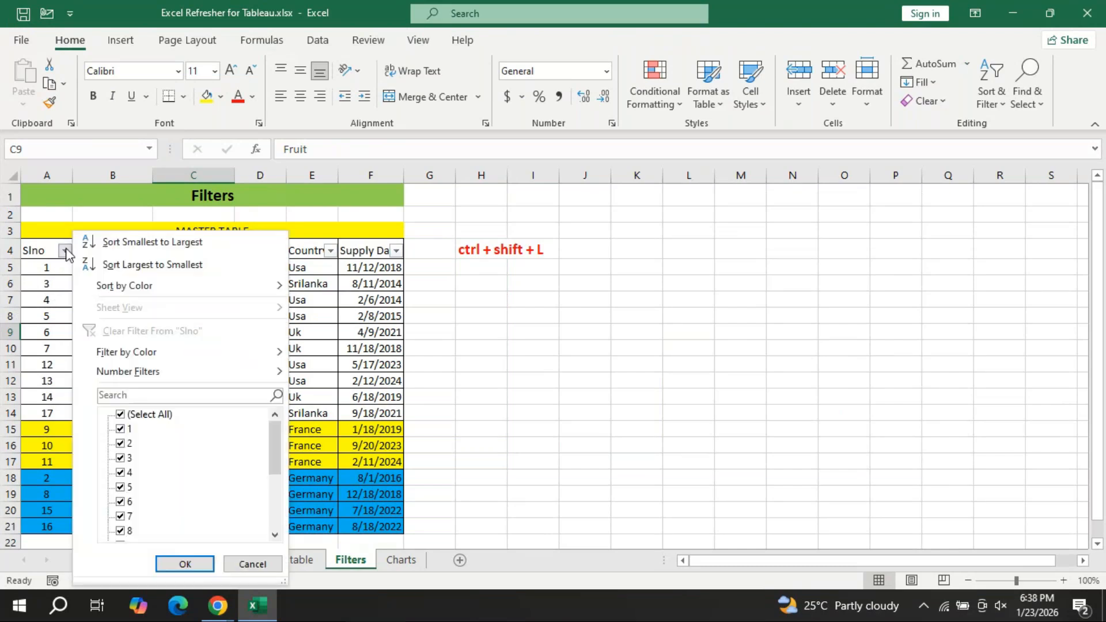
click(153, 242)
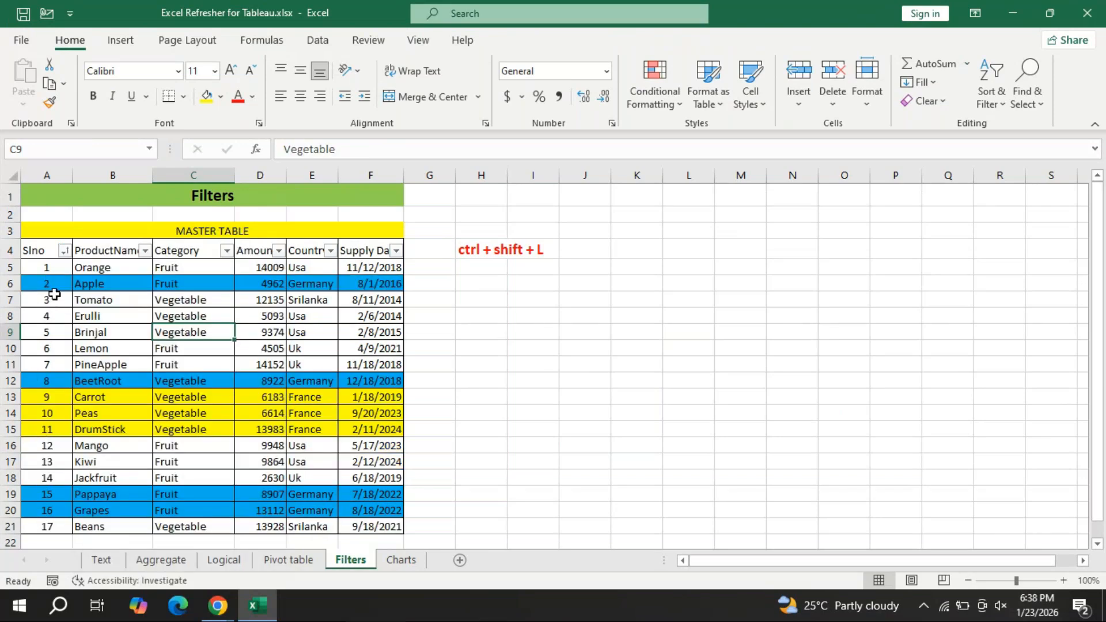
click(65, 251)
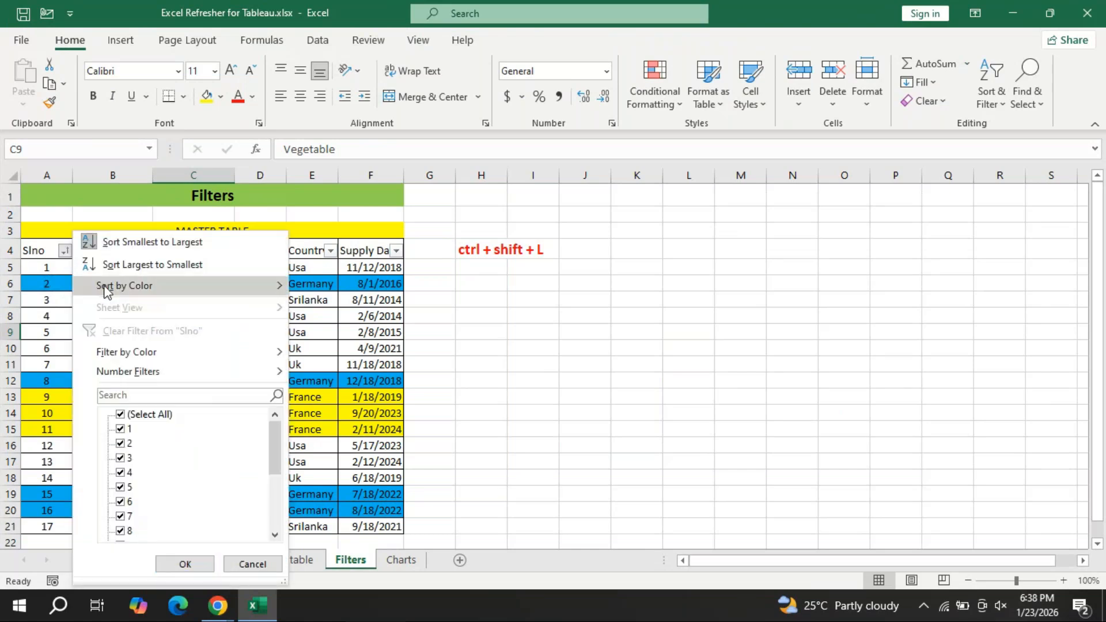
click(139, 266)
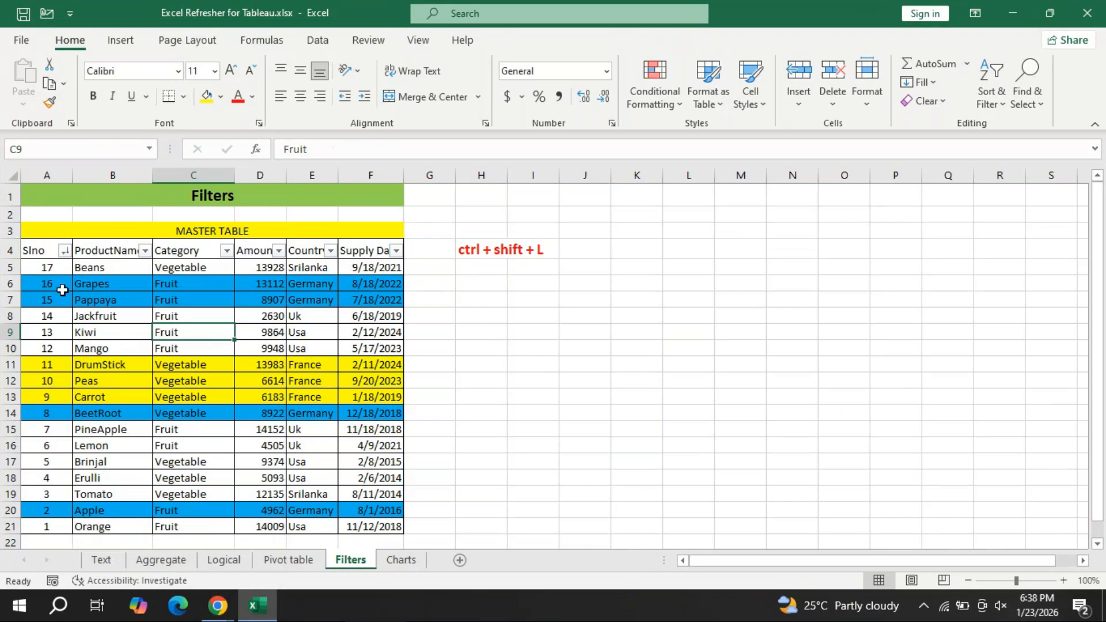
- Sort the Slno column by cell color three times in succession: by blue, by yellow, and by no fill
click(65, 254)
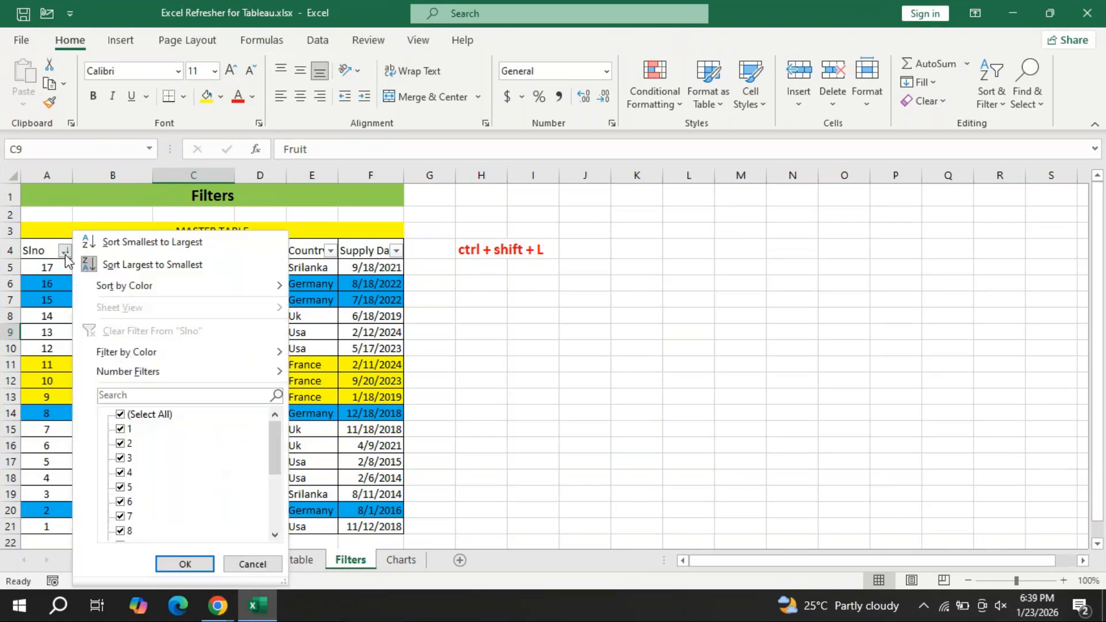
mouse_move(133, 293)
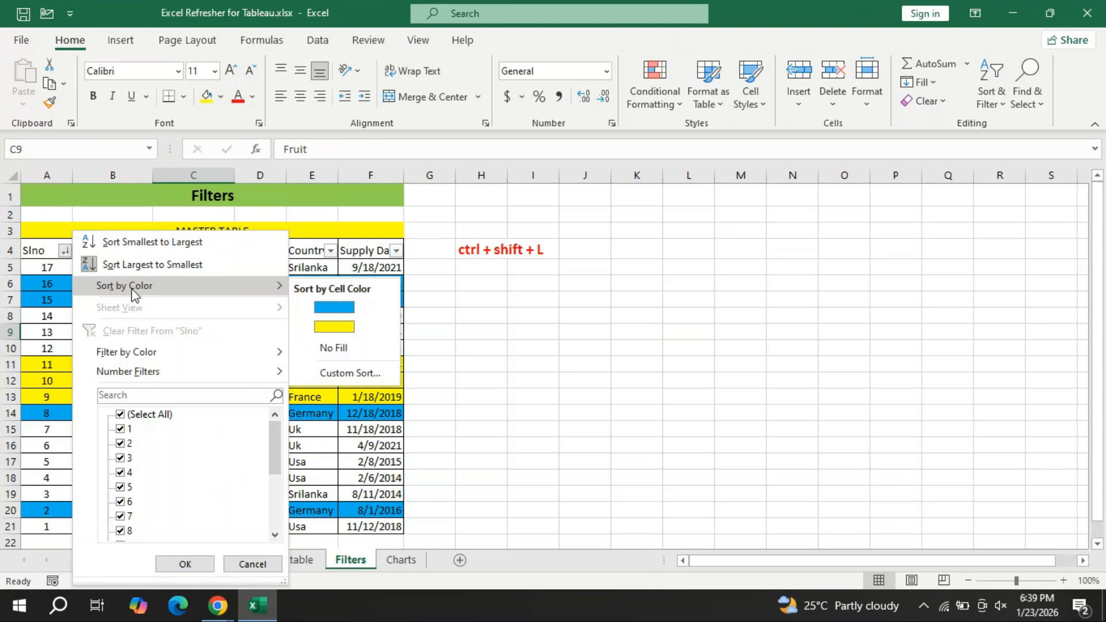
click(332, 308)
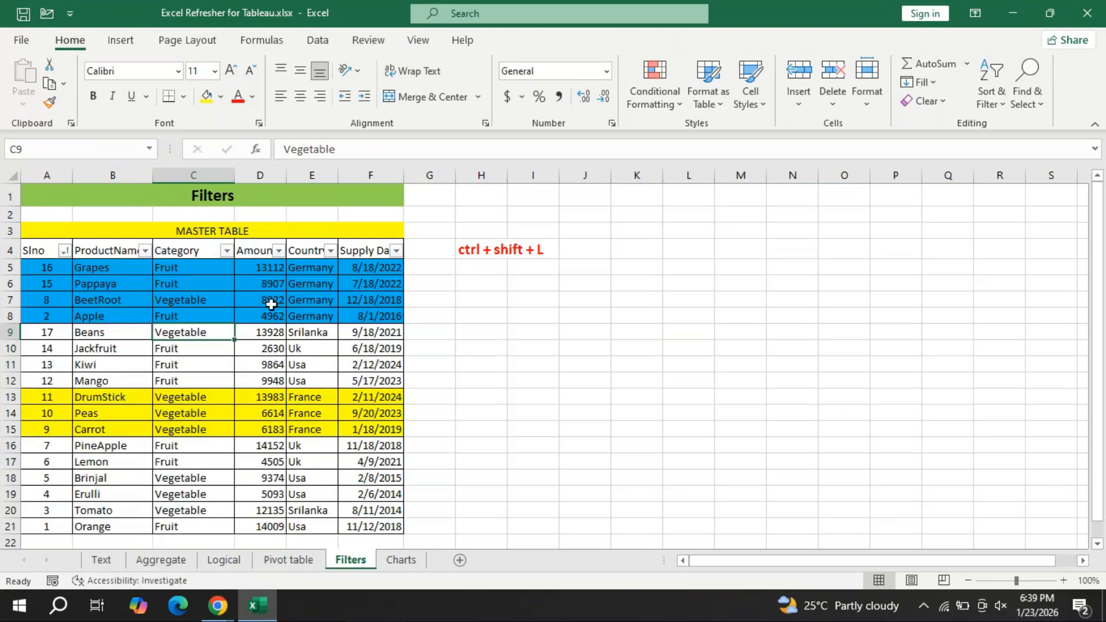
click(64, 252)
mouse_move(143, 297)
click(316, 327)
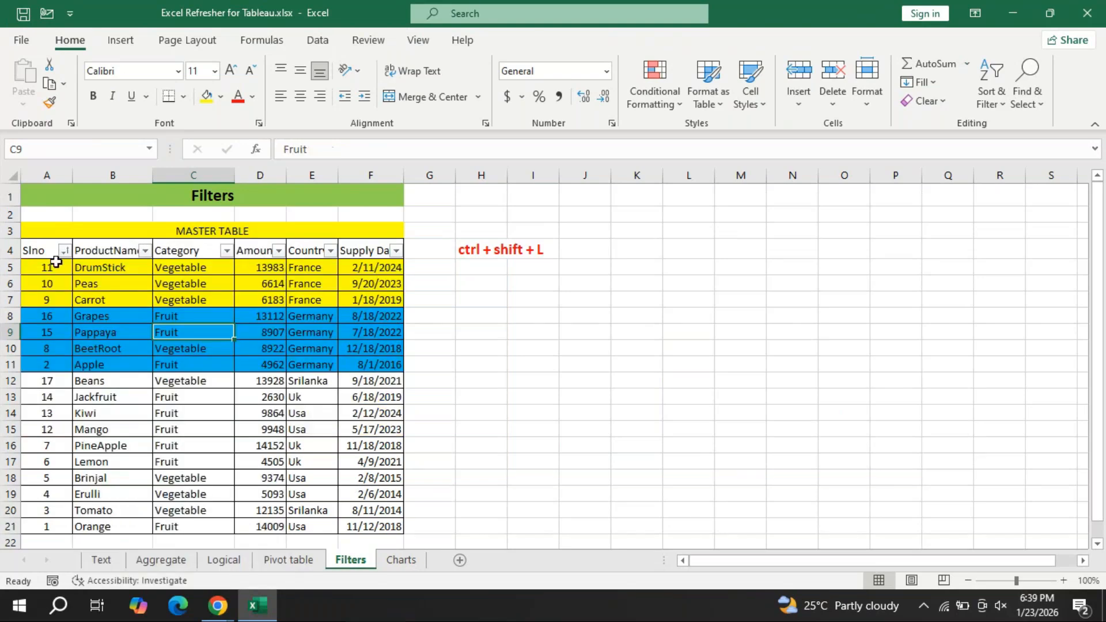
click(64, 252)
mouse_move(144, 286)
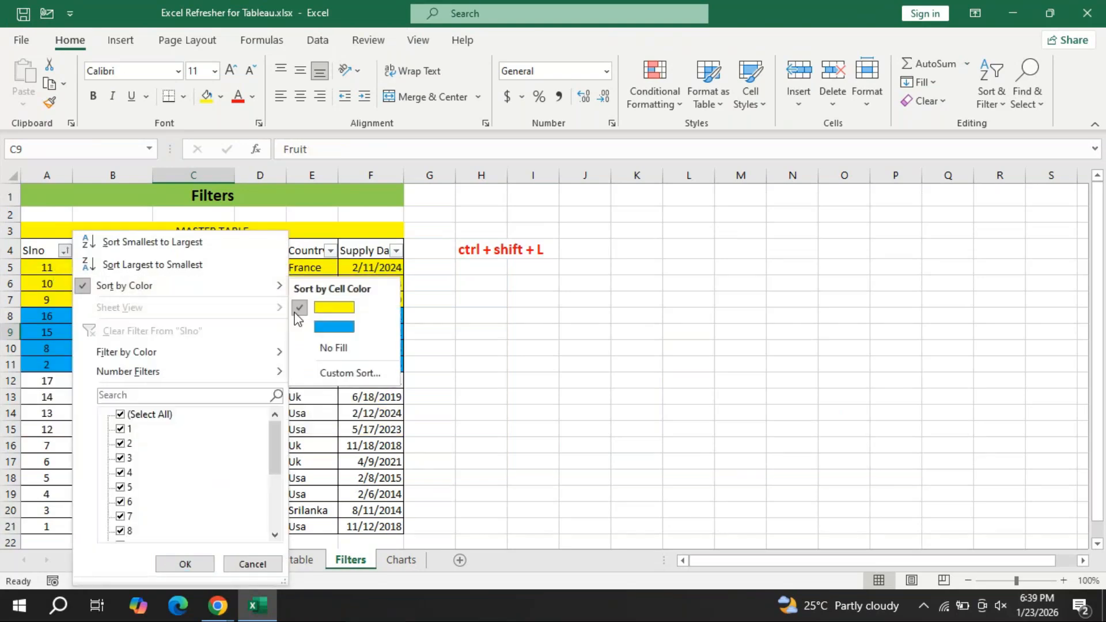
click(331, 350)
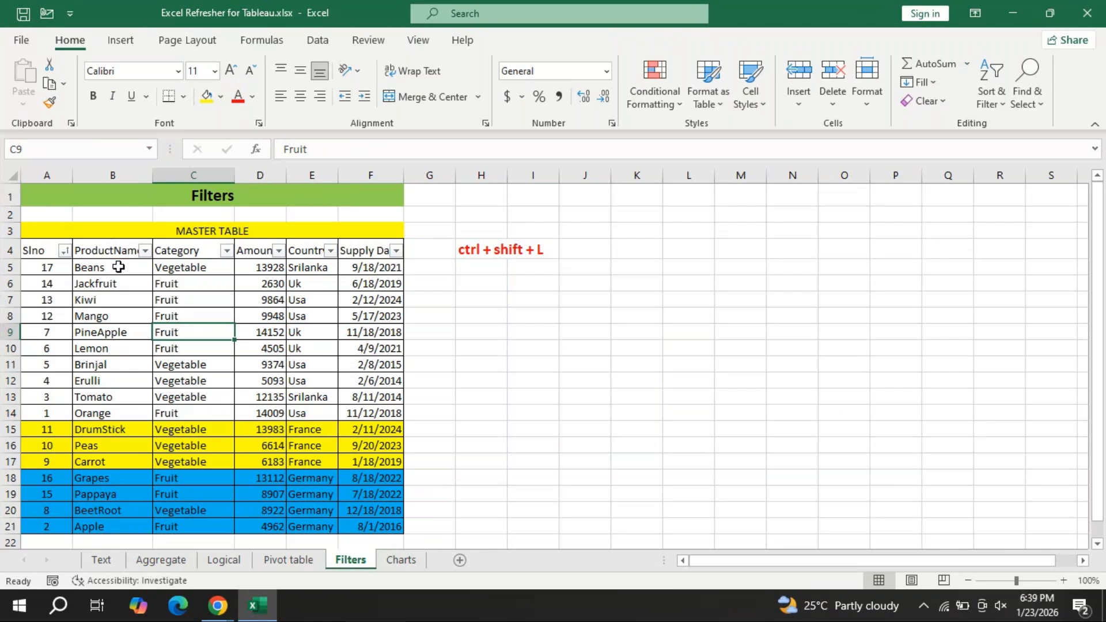
- Filter the ProductName column by color to the rows with no fill, and clear that filter
click(145, 250)
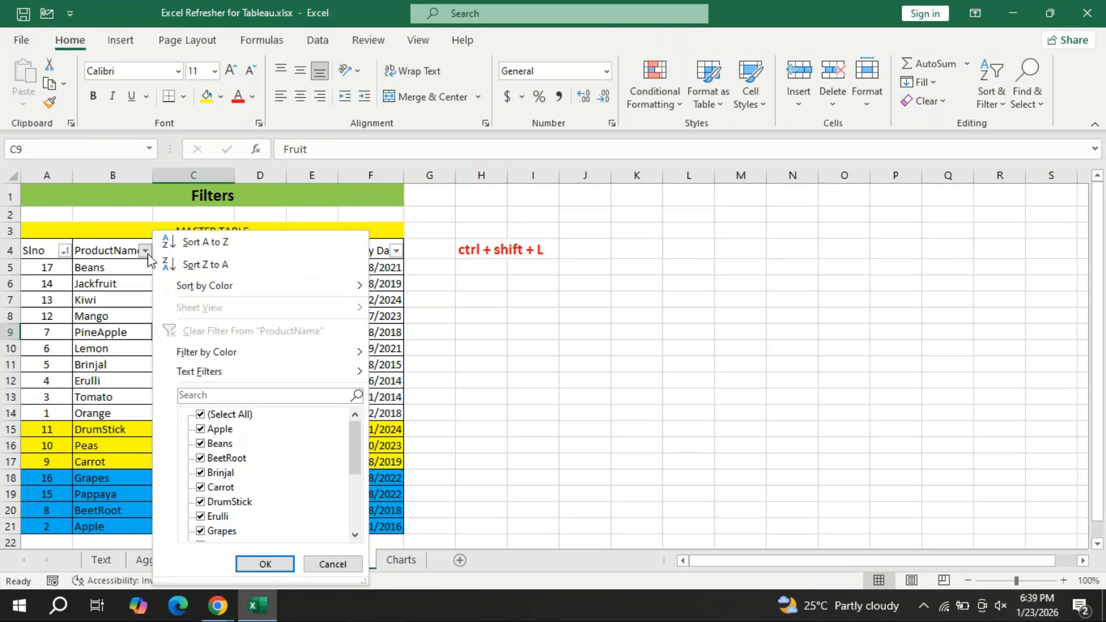
mouse_move(231, 355)
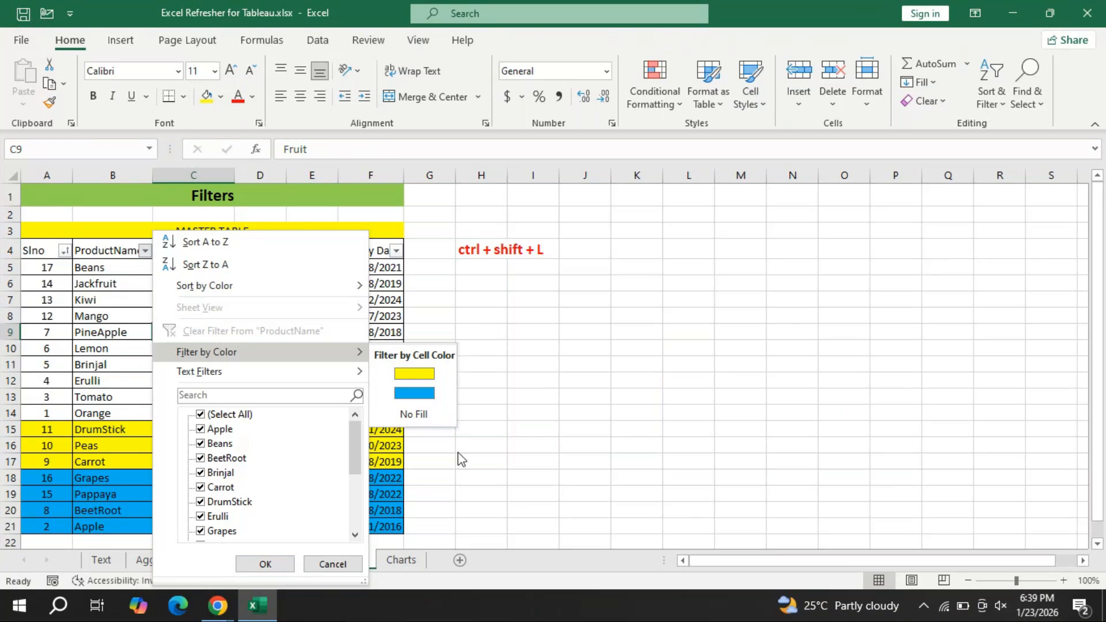
click(414, 414)
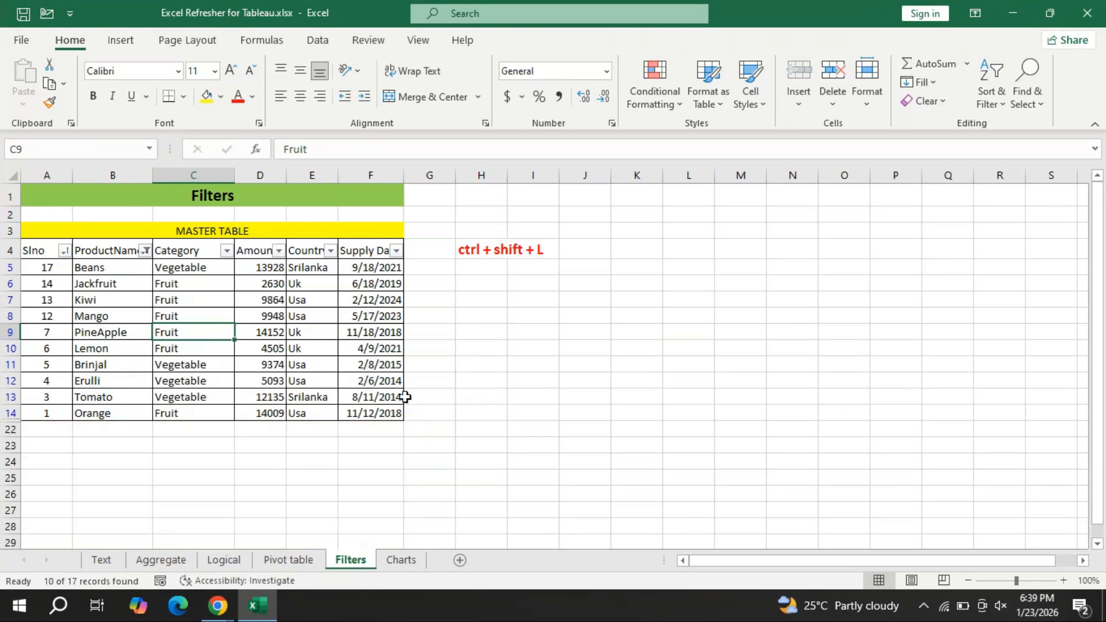
click(146, 251)
click(235, 334)
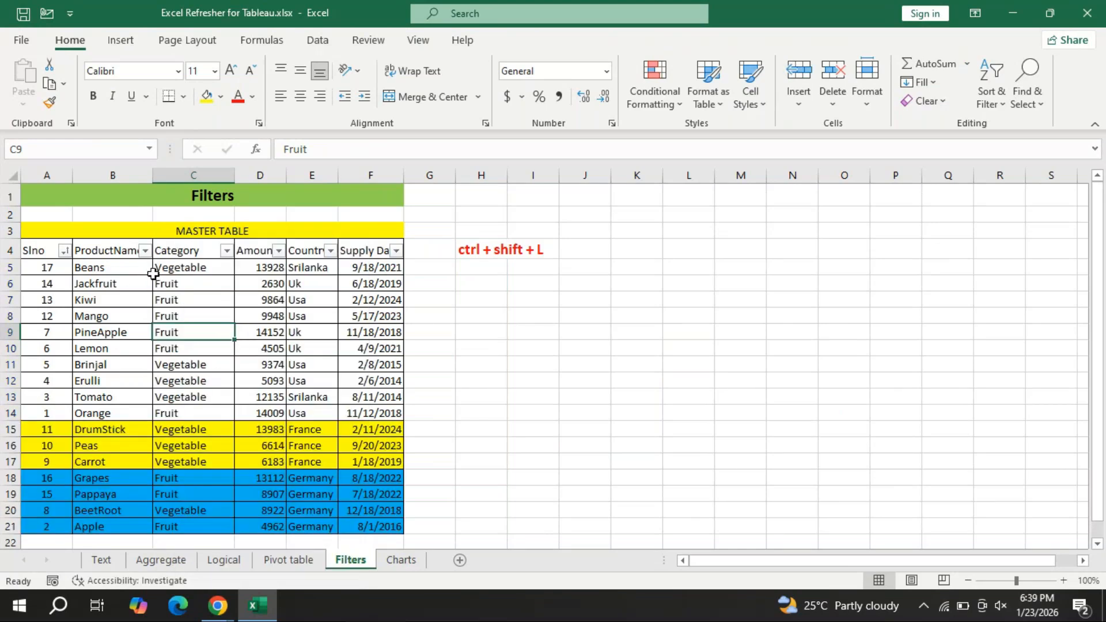
- Filter the ProductName column by color to the blue rows, and clear that filter
click(146, 251)
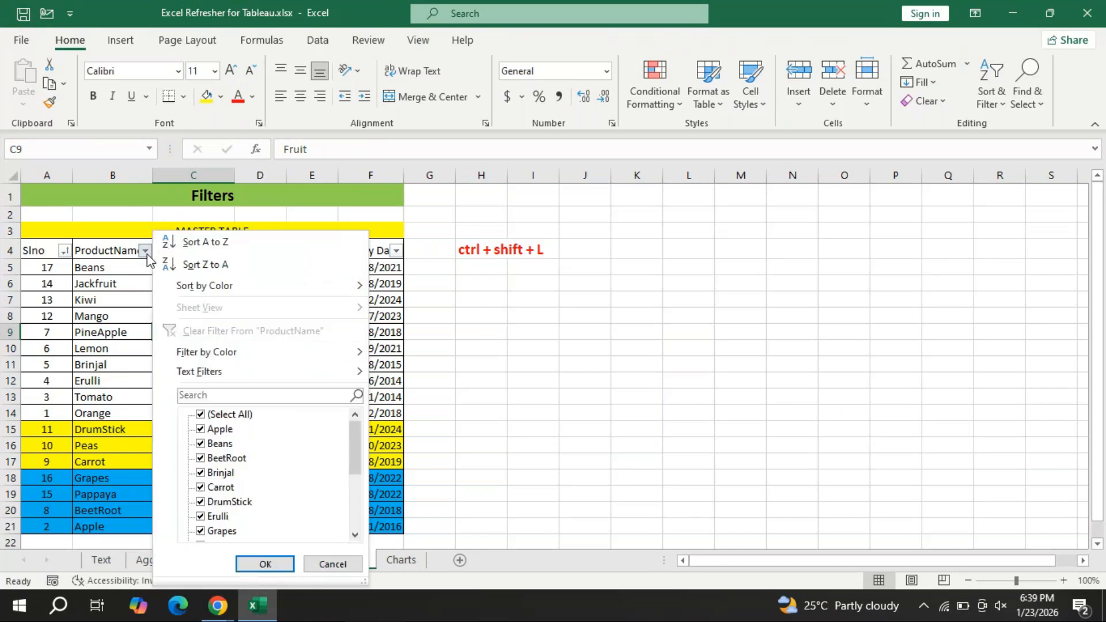
click(411, 392)
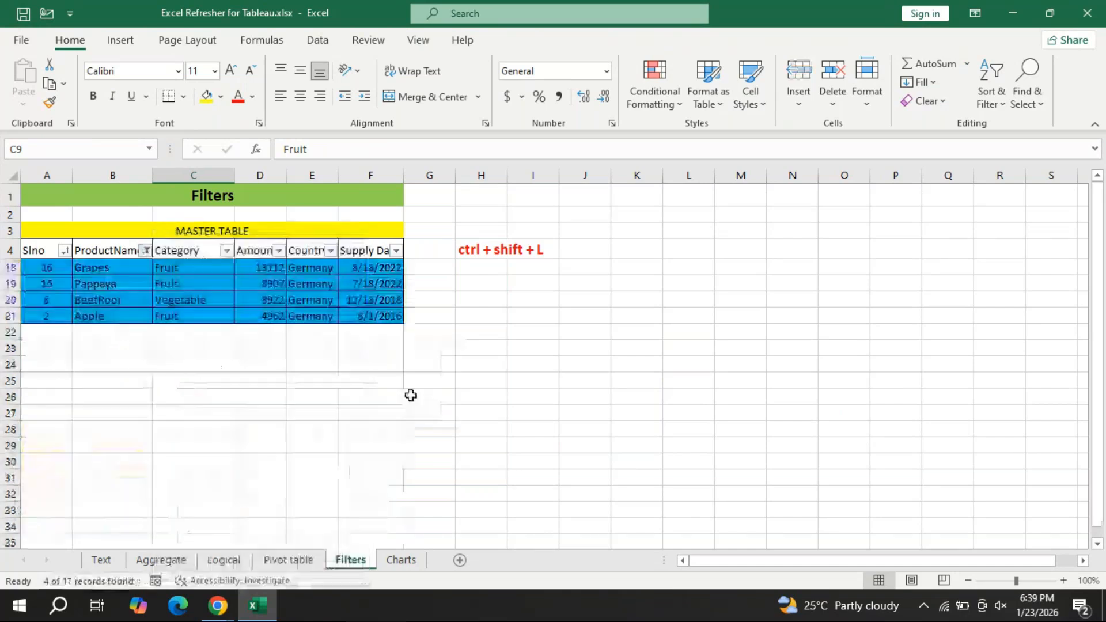
click(146, 250)
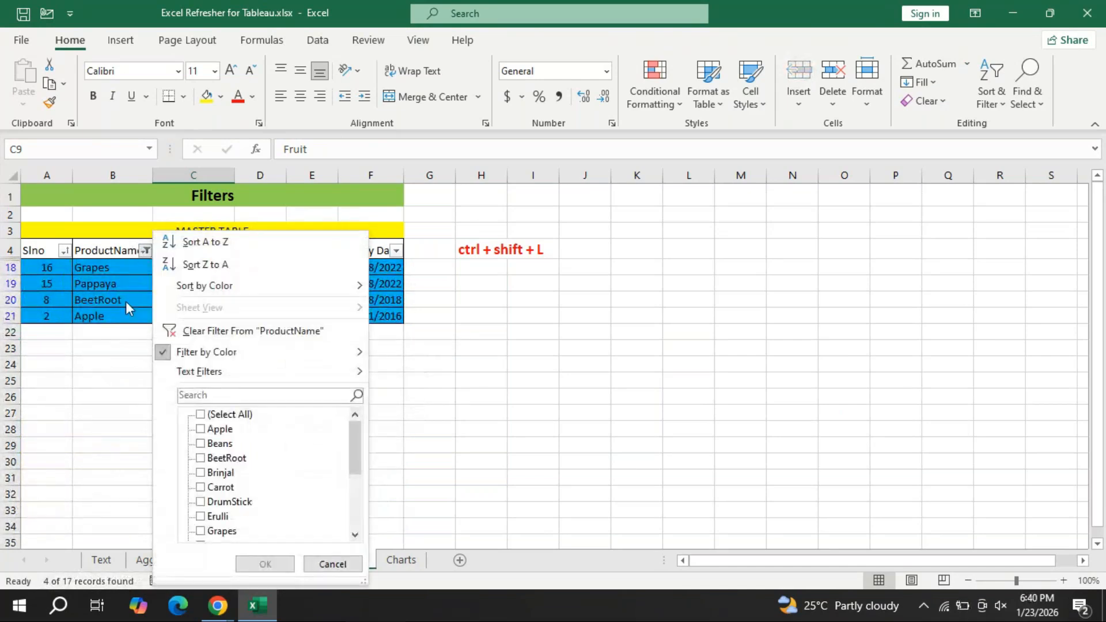
click(237, 339)
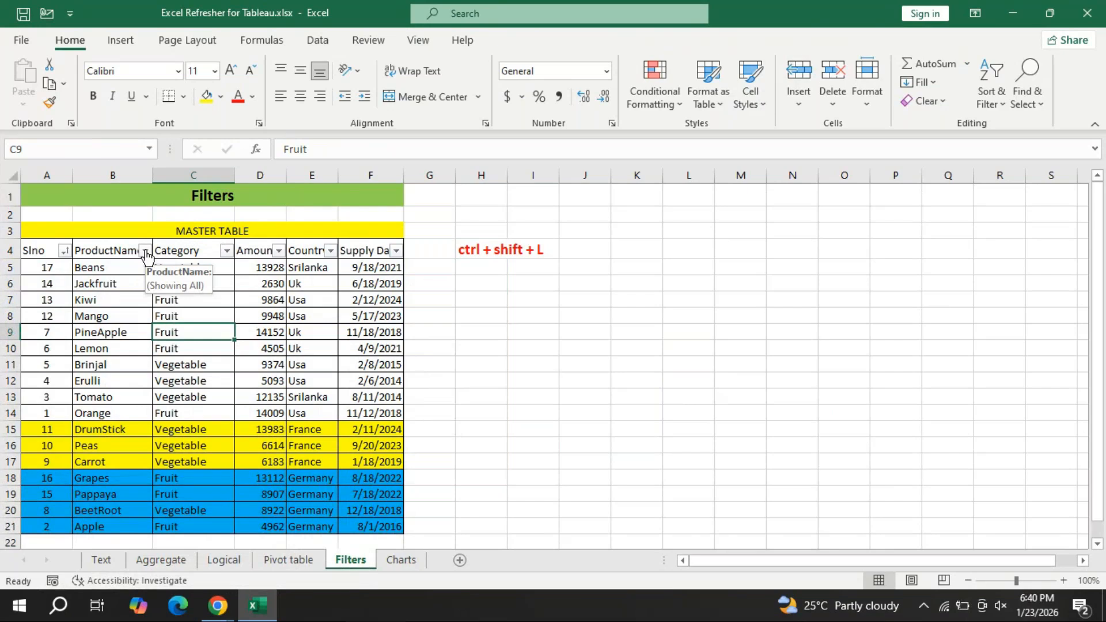
- Filter the ProductName column to names that begin with "P", and clear that filter
click(146, 252)
mouse_move(281, 375)
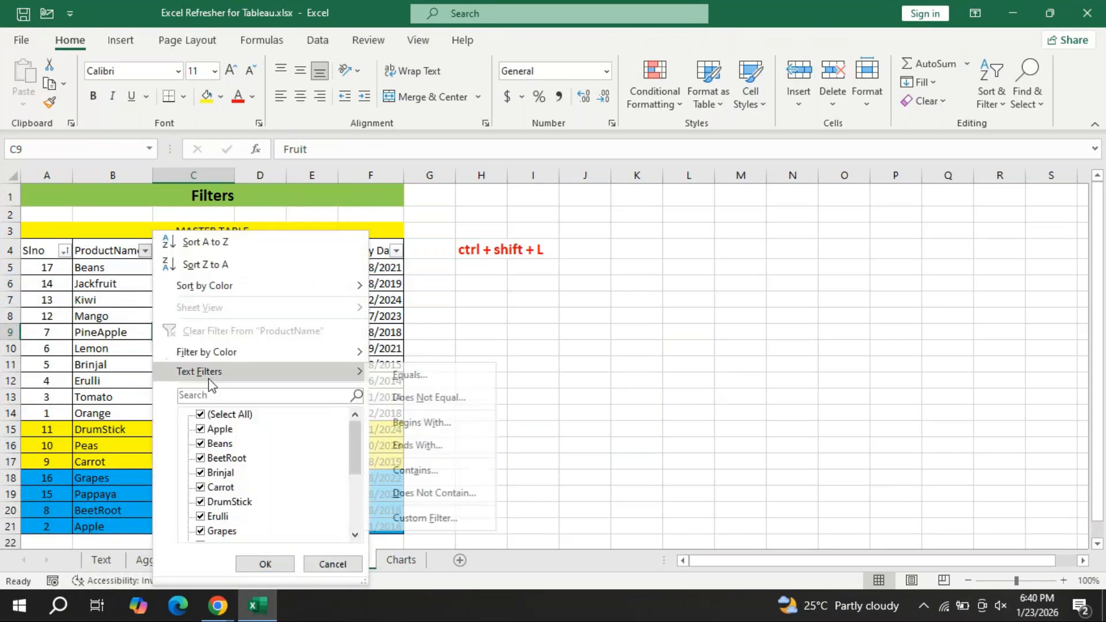
click(414, 426)
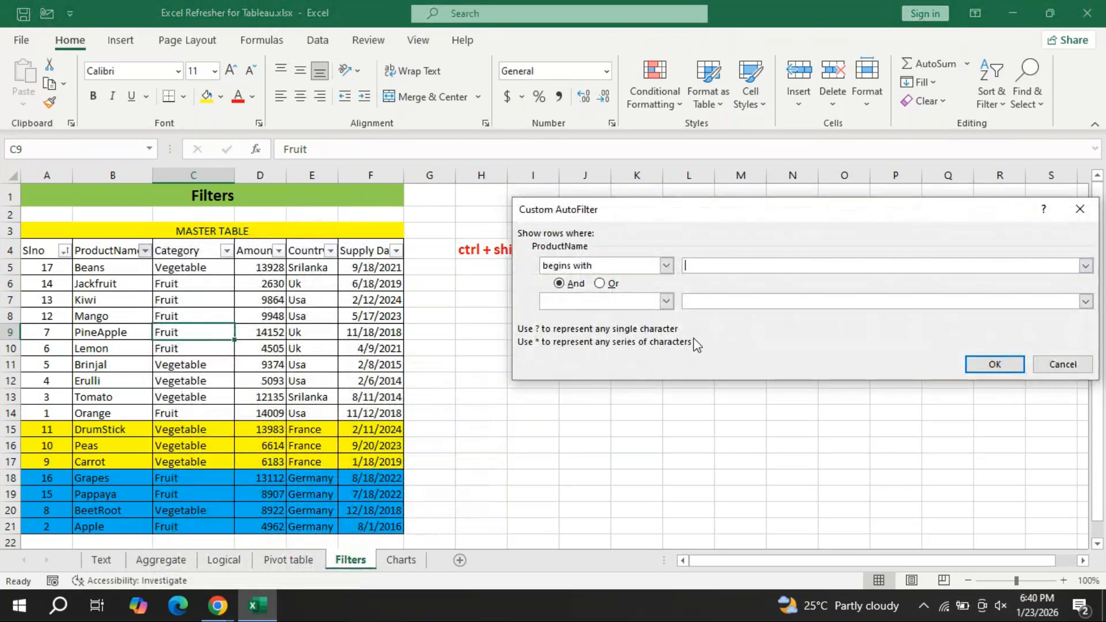
text(P)
key(Return)
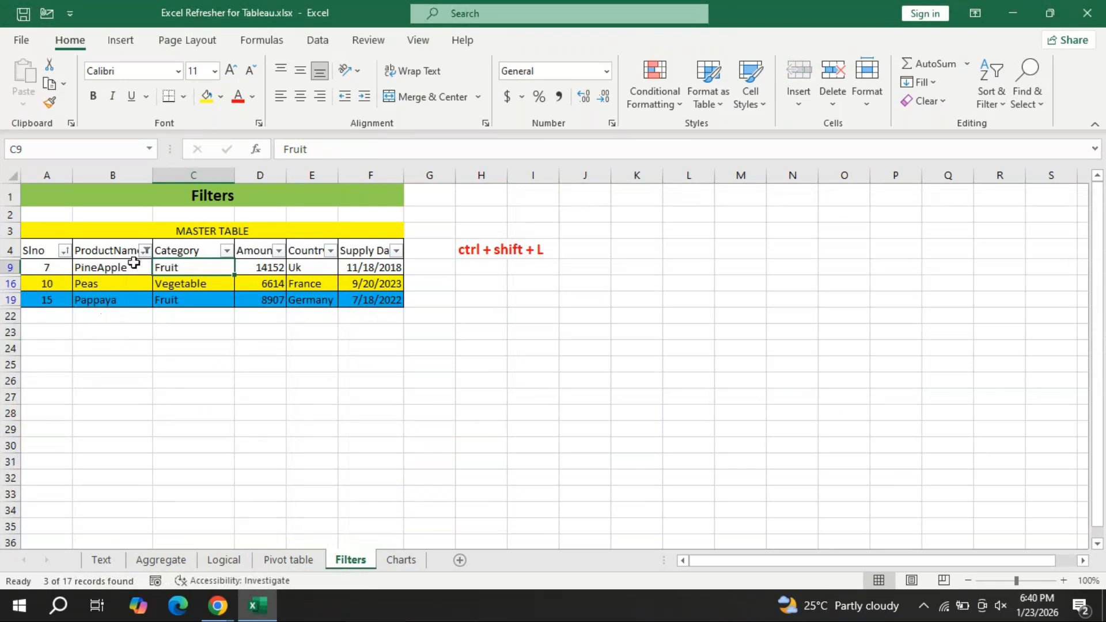
click(146, 250)
click(246, 327)
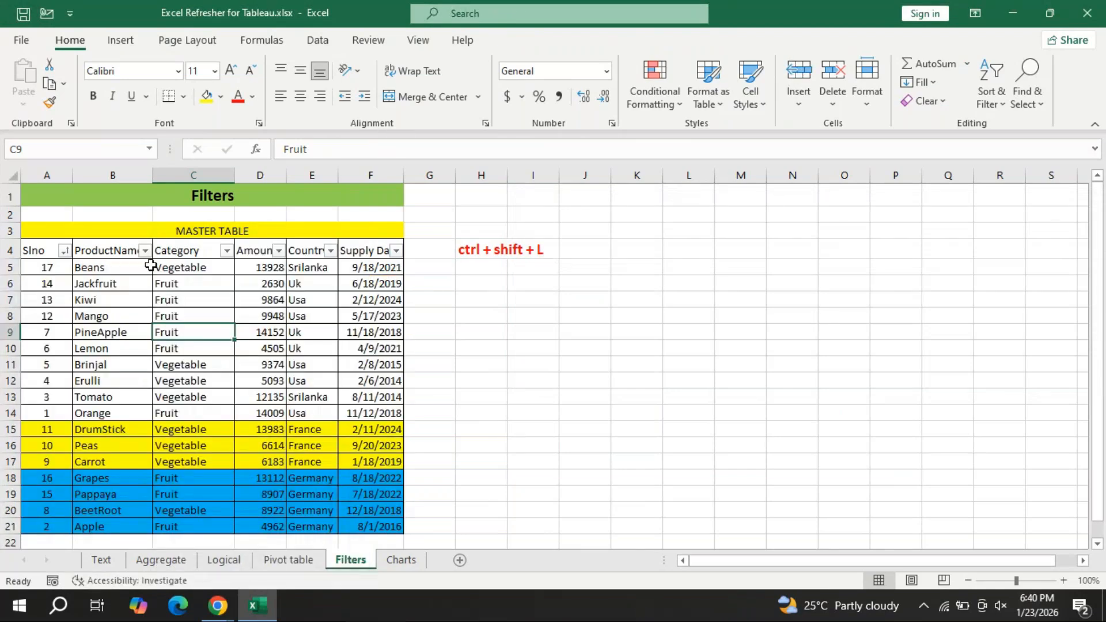
- Filter the ProductName column to names that end with "o"
click(145, 250)
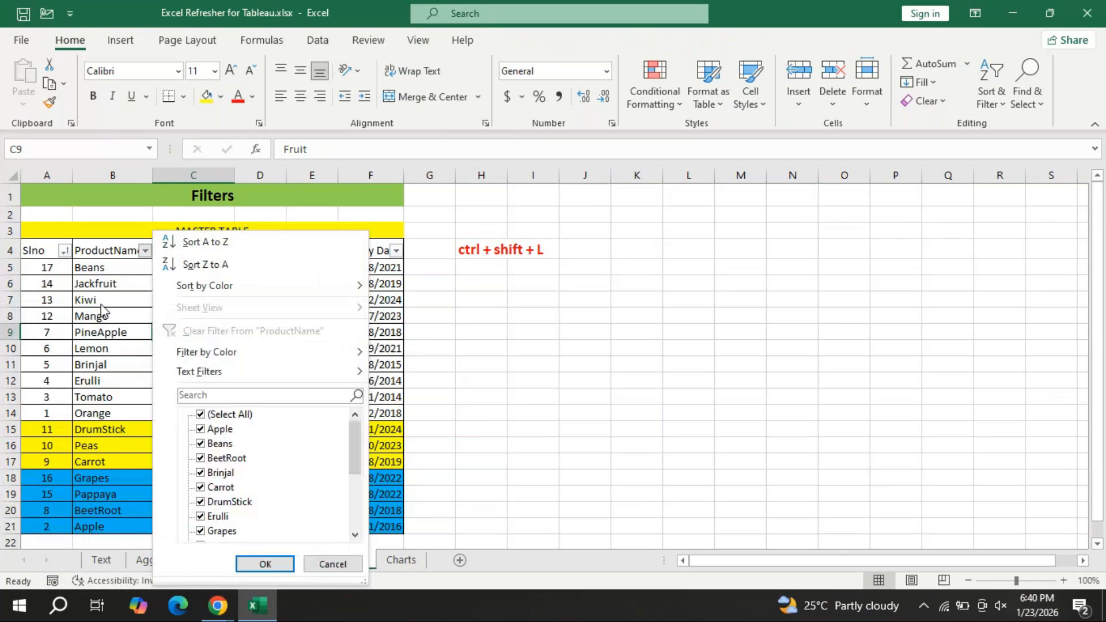
click(146, 252)
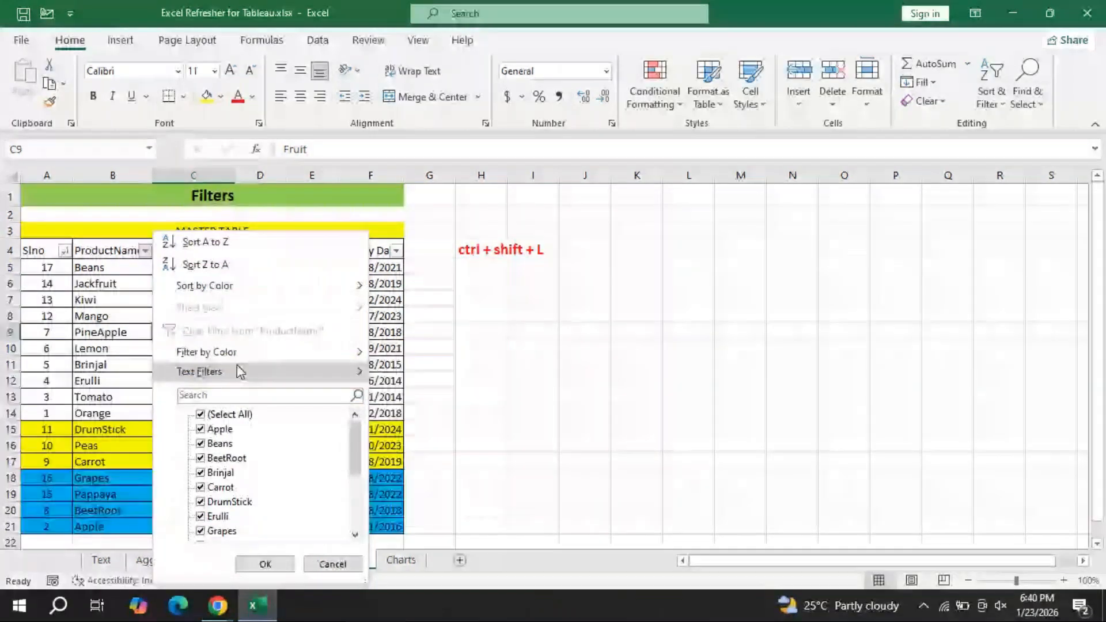
click(237, 366)
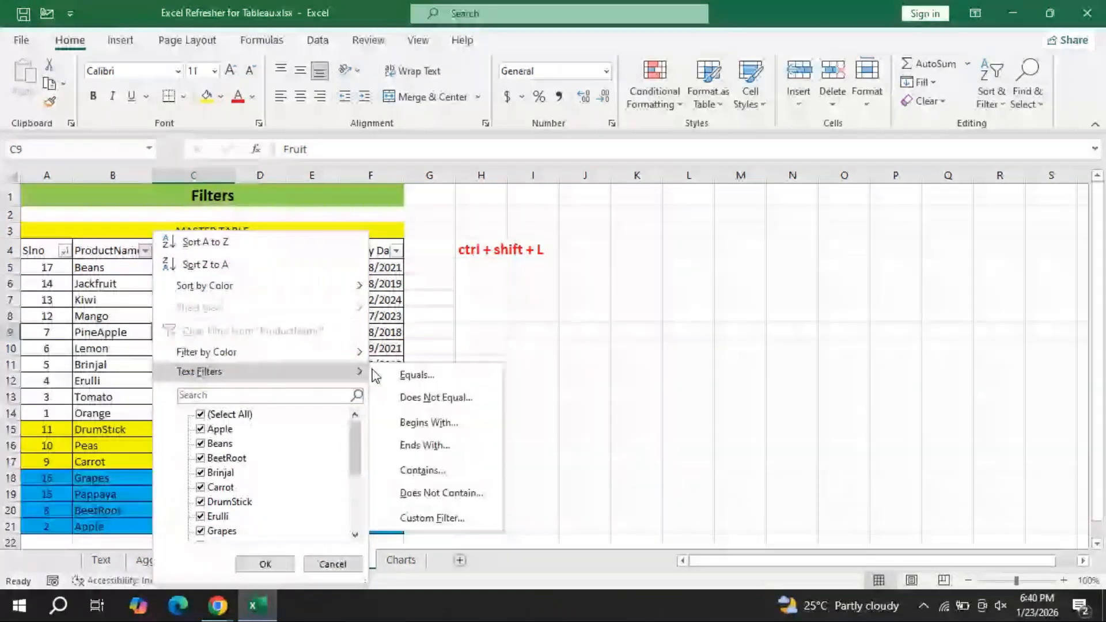
click(425, 446)
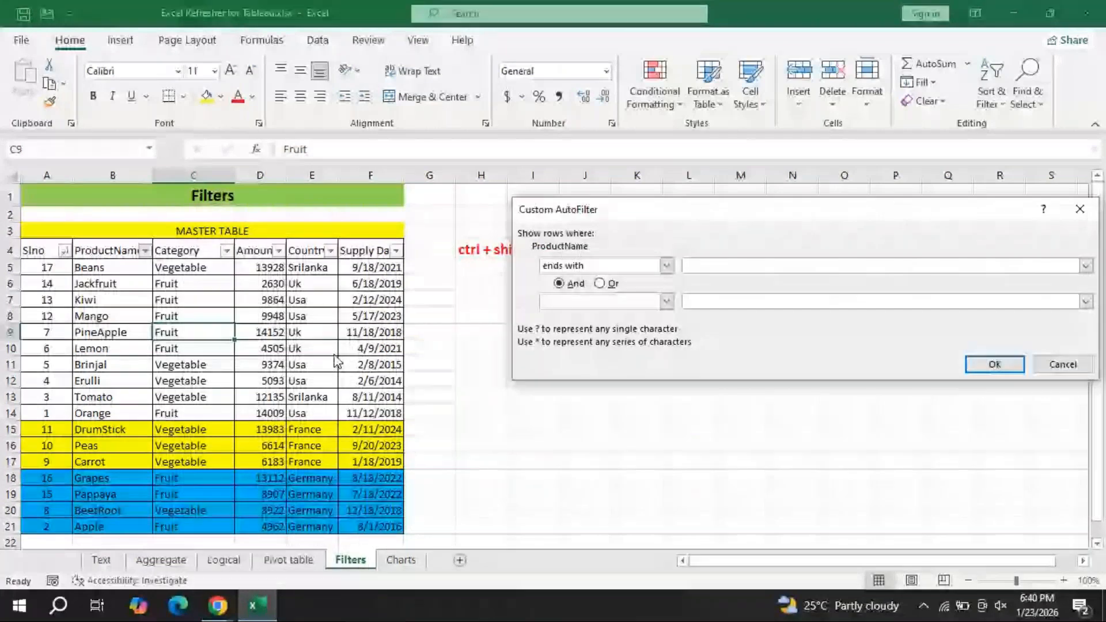
text(o)
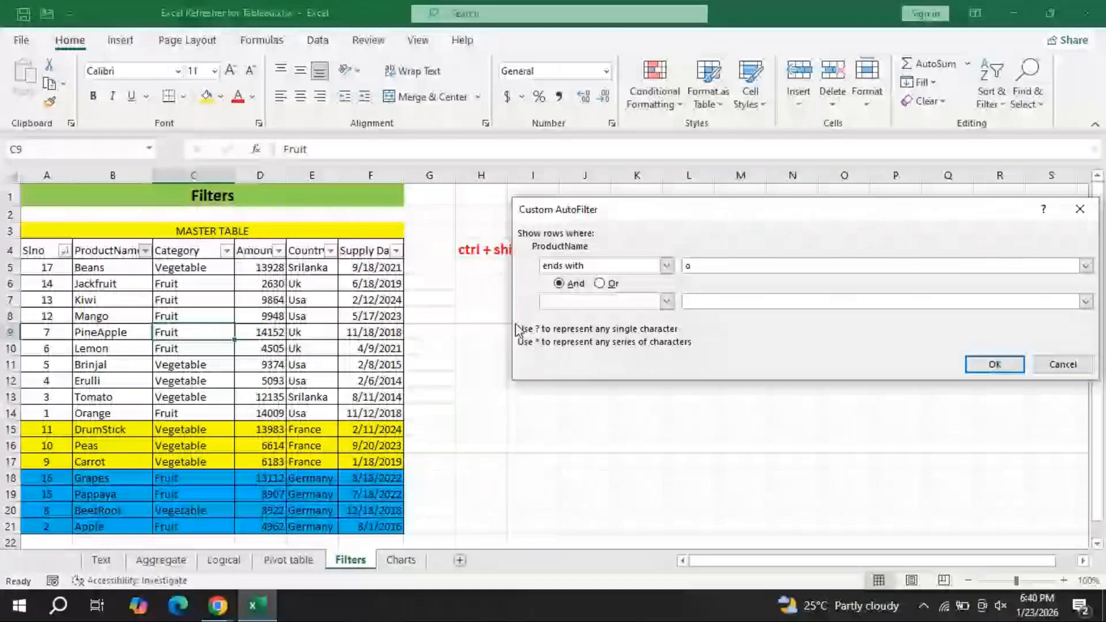
click(997, 365)
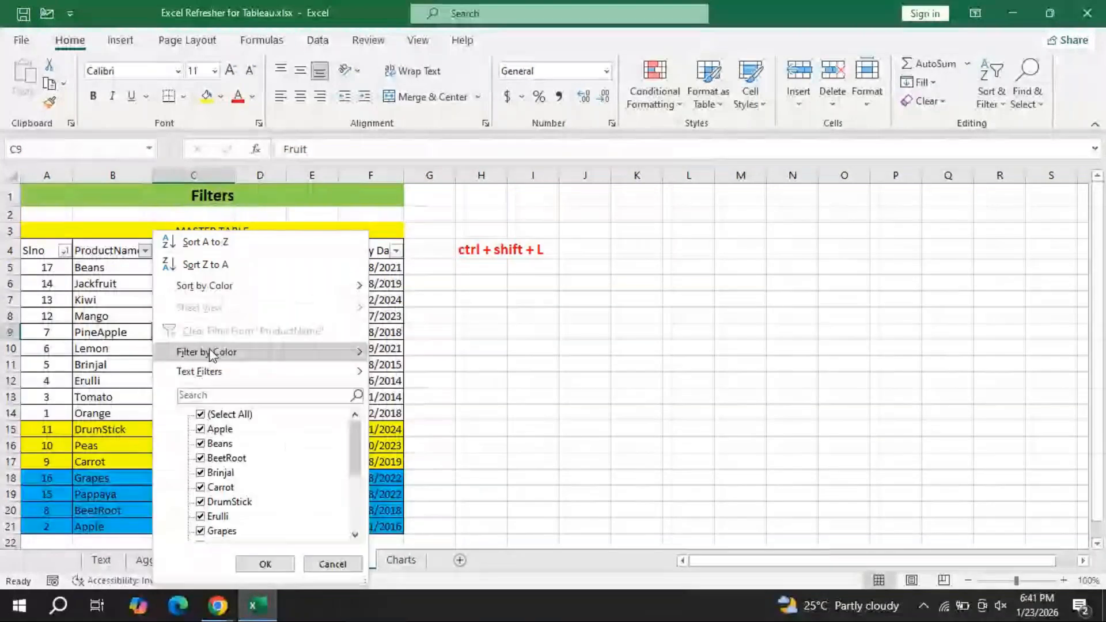
- Filter the ProductName column to Apple, Grapes, Jackfruit, Kiwi, Mango, Orange and Pappaya, and undo that filter
mouse_move(207, 376)
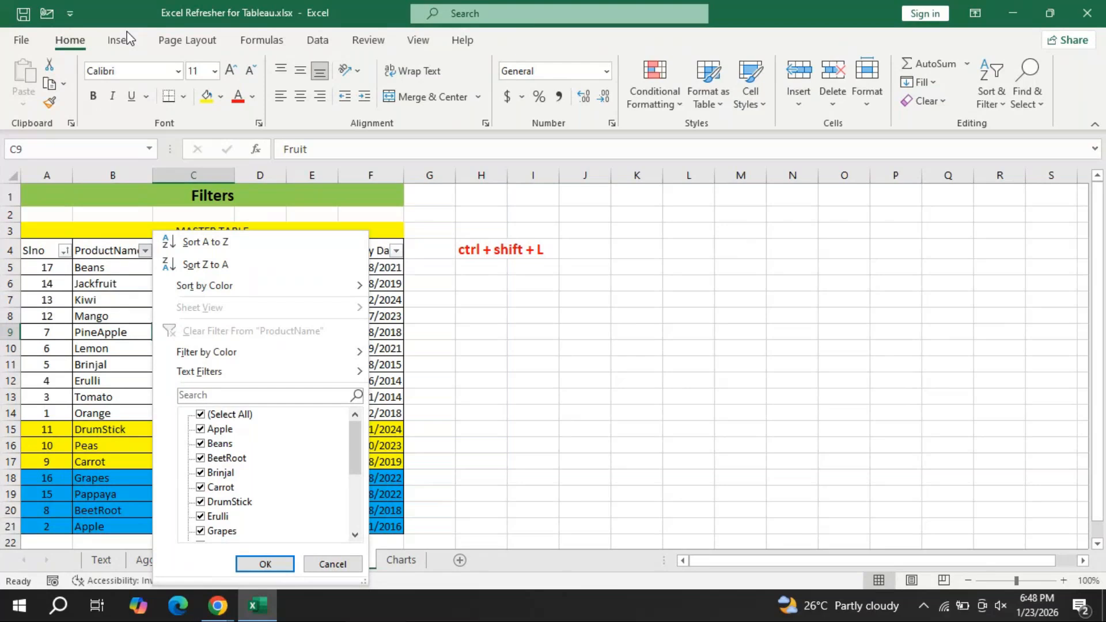
click(203, 415)
click(201, 415)
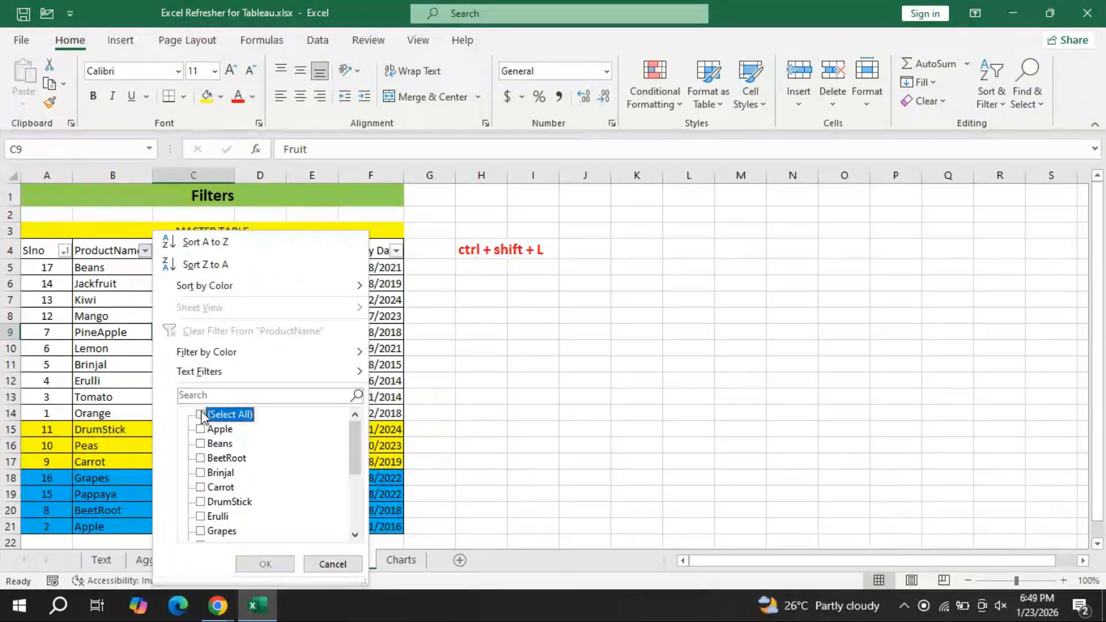
click(202, 430)
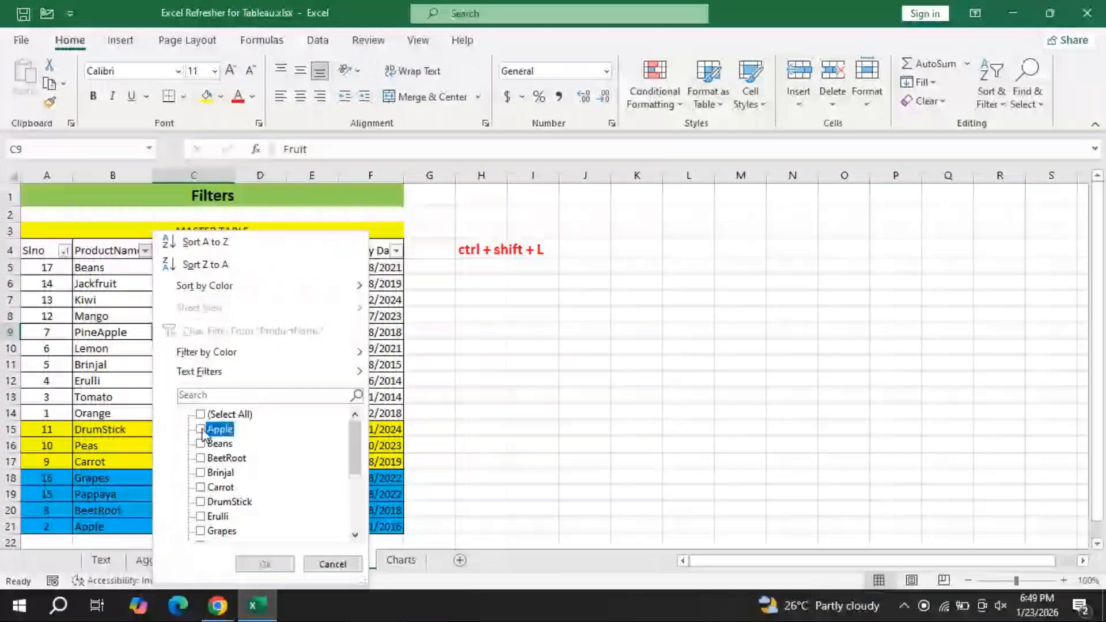
click(205, 532)
click(205, 532)
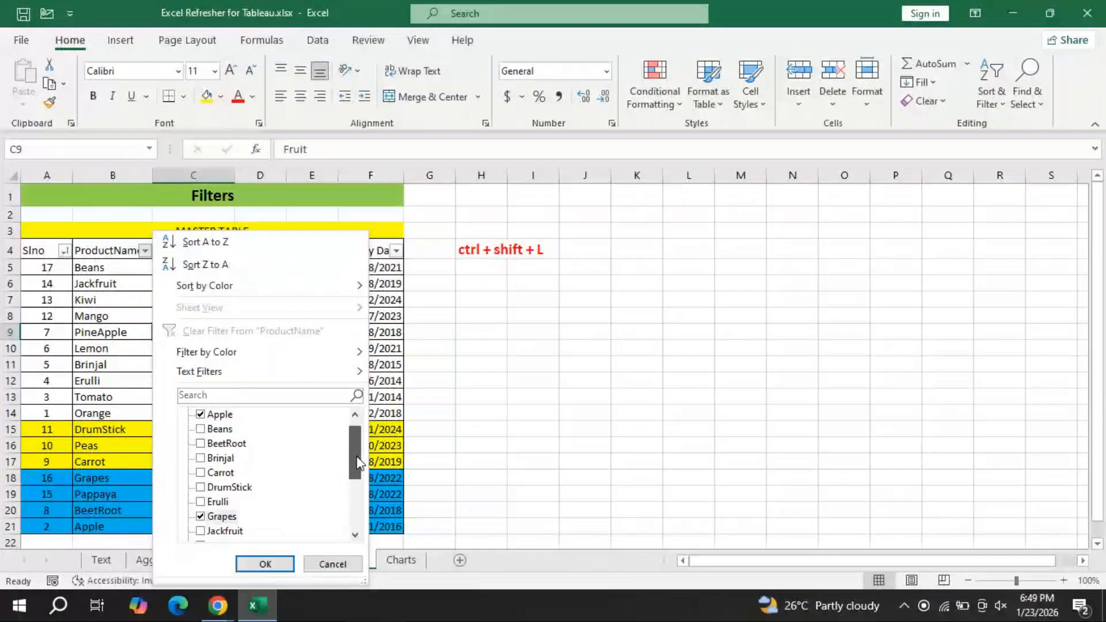
click(201, 502)
click(201, 517)
drag(357, 463, 352, 500)
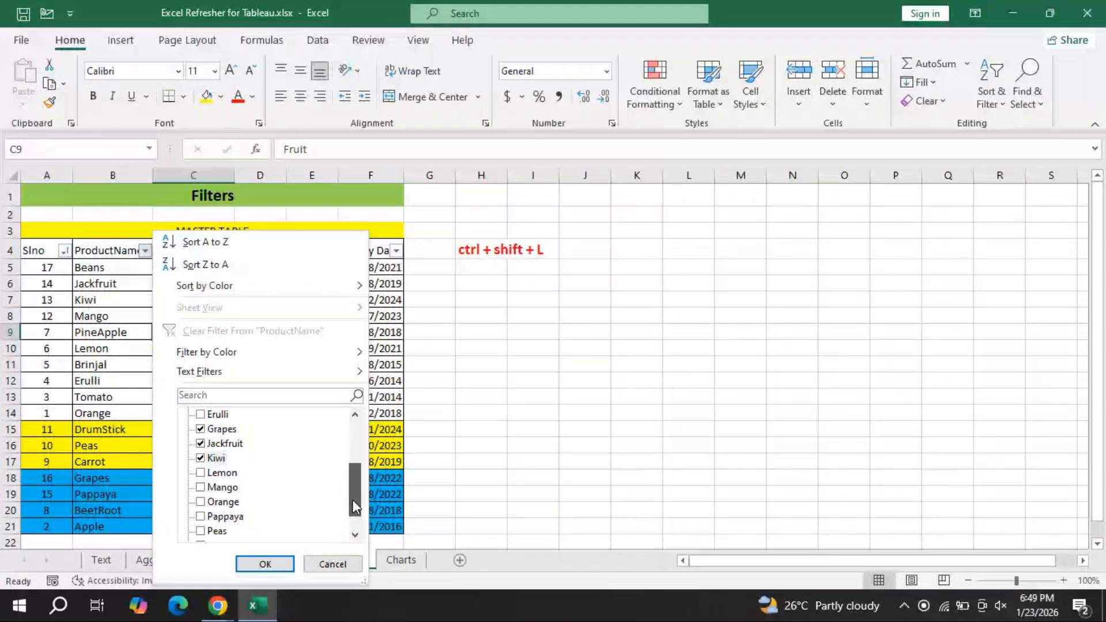
click(200, 488)
click(200, 502)
click(202, 517)
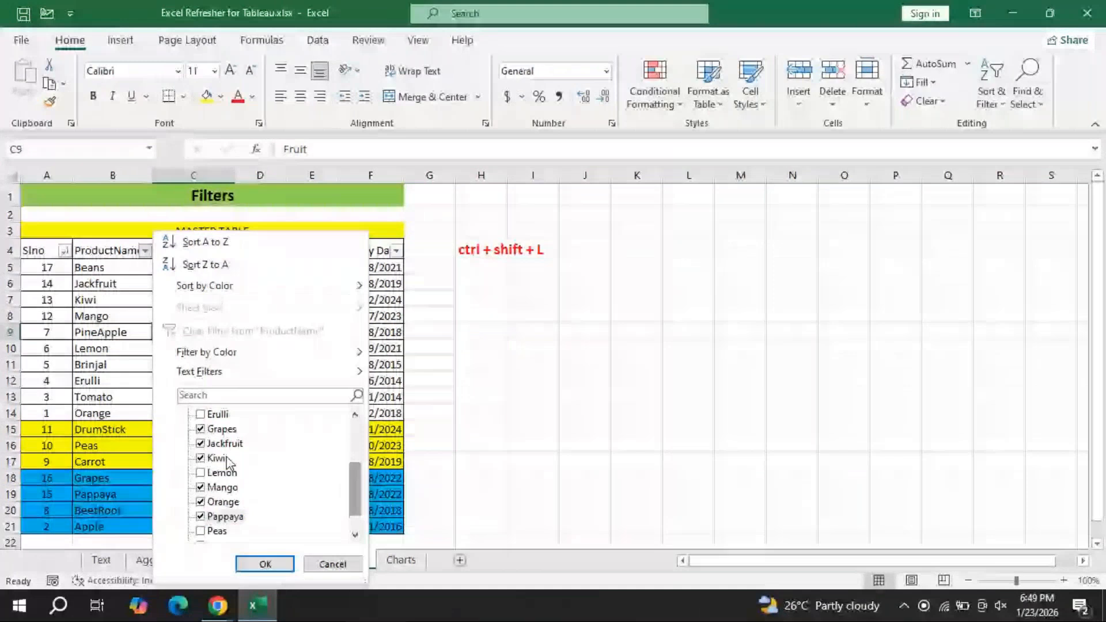
click(265, 564)
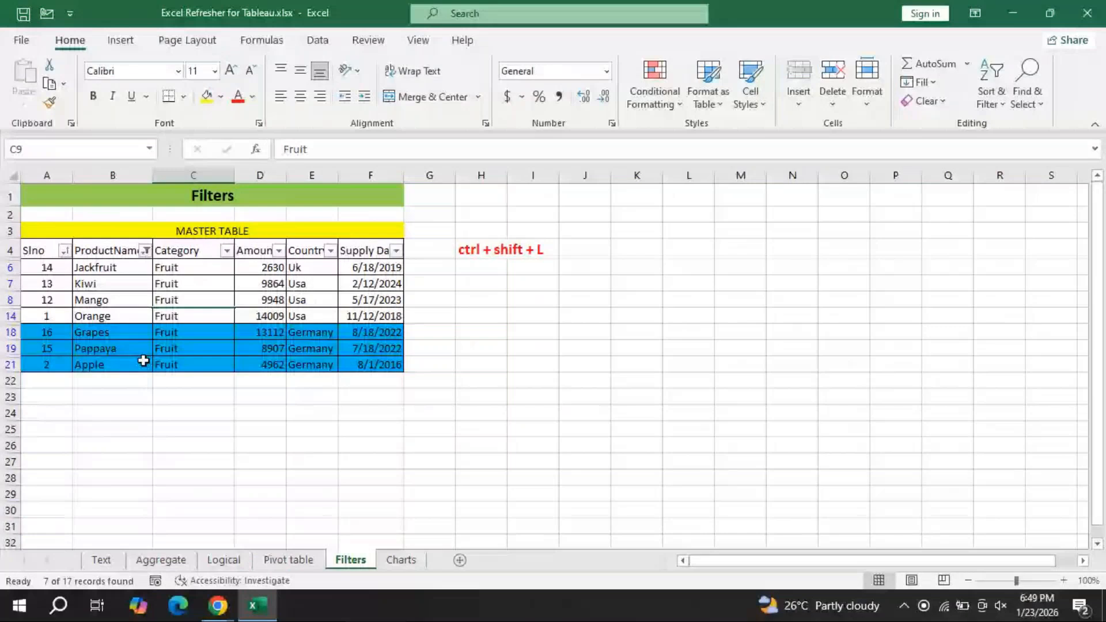
key(ctrl+z)
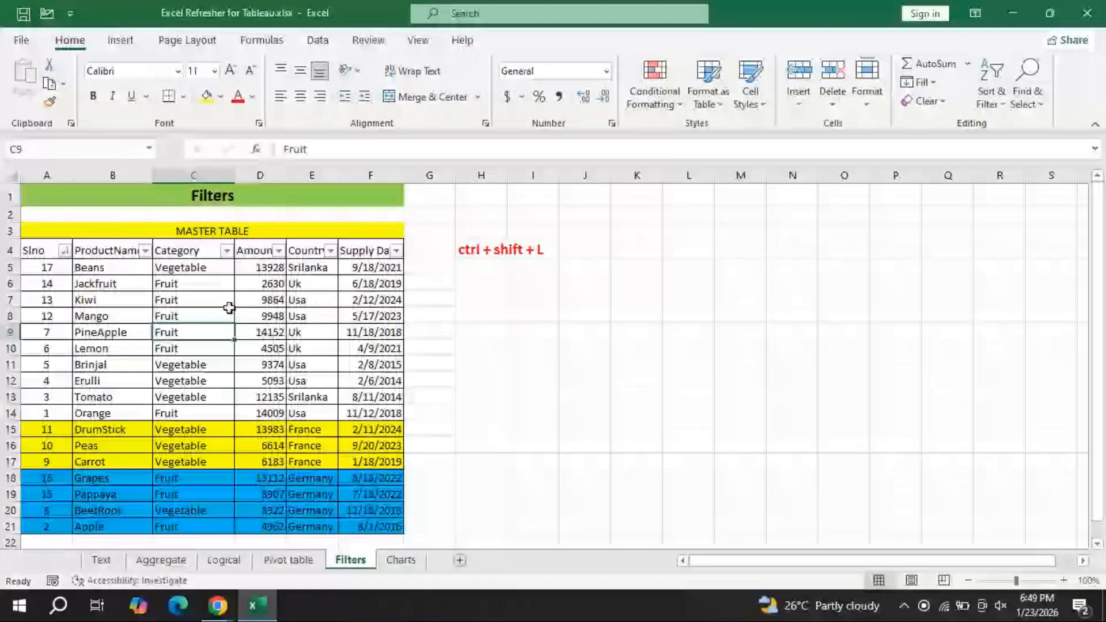
- Choose only Vegetable in the filter list of the Category column
click(226, 251)
click(52, 415)
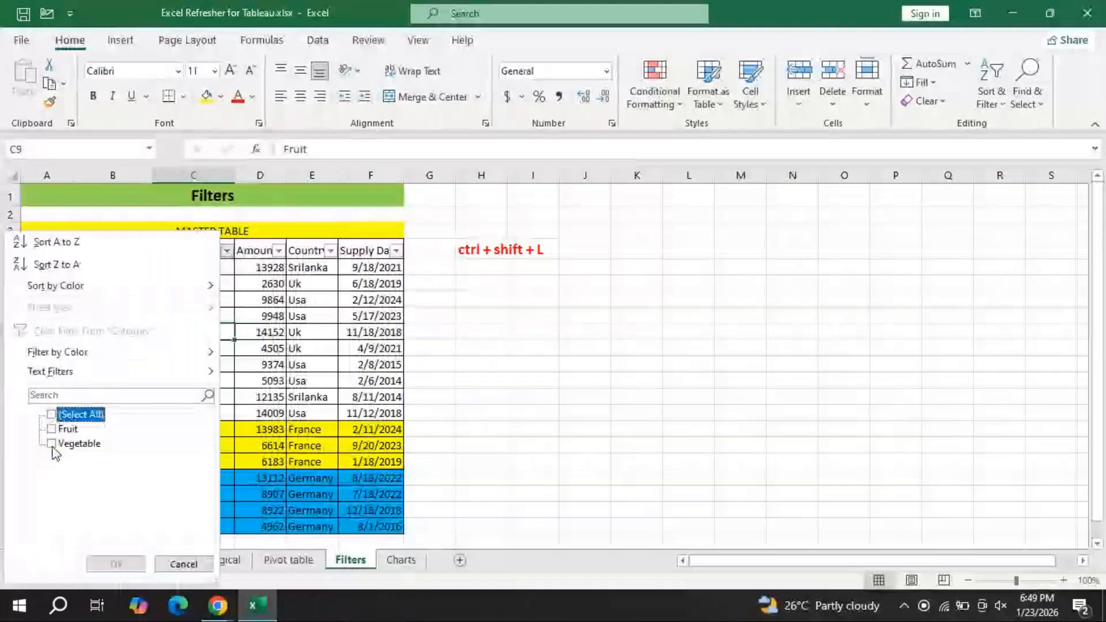
click(52, 444)
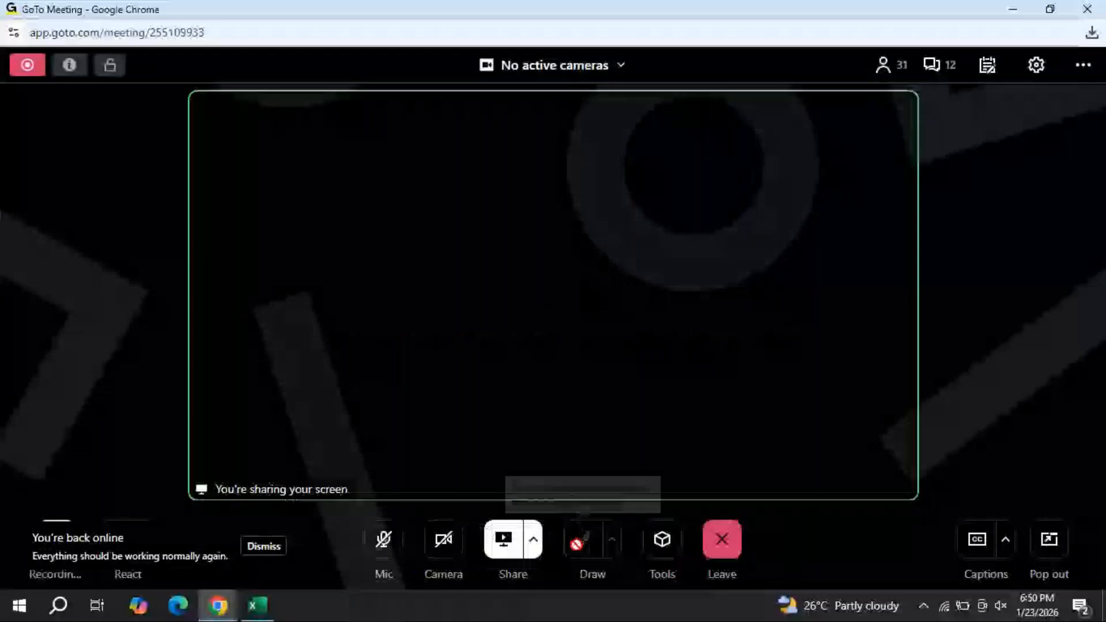
- Switch from the GoTo meeting back to the Excel workbook and clear the filter from the Amount column
click(1016, 12)
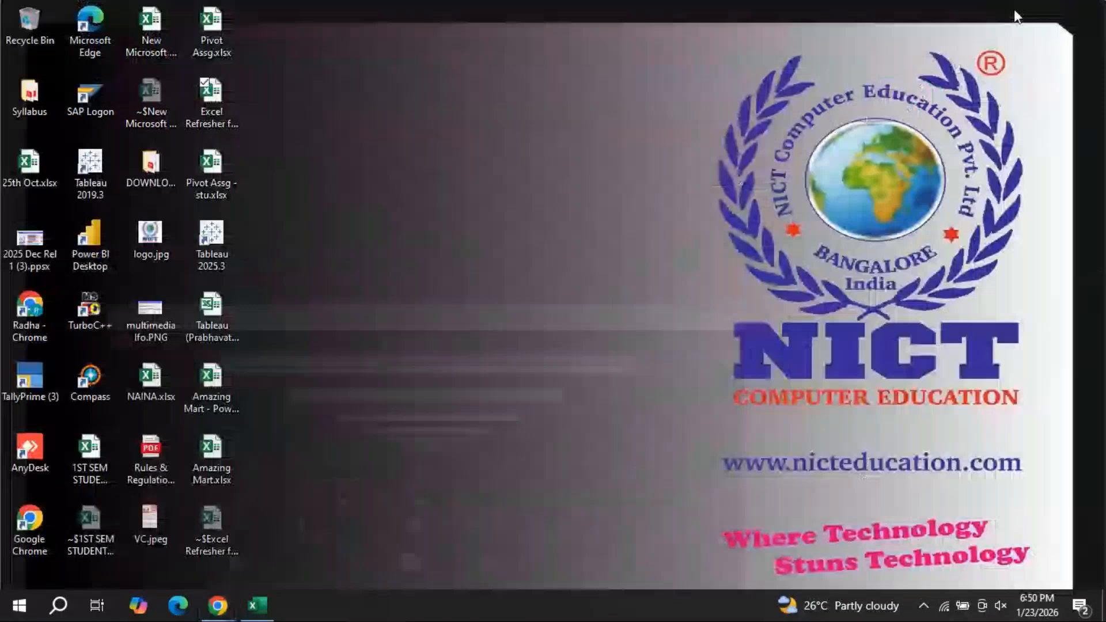
click(256, 606)
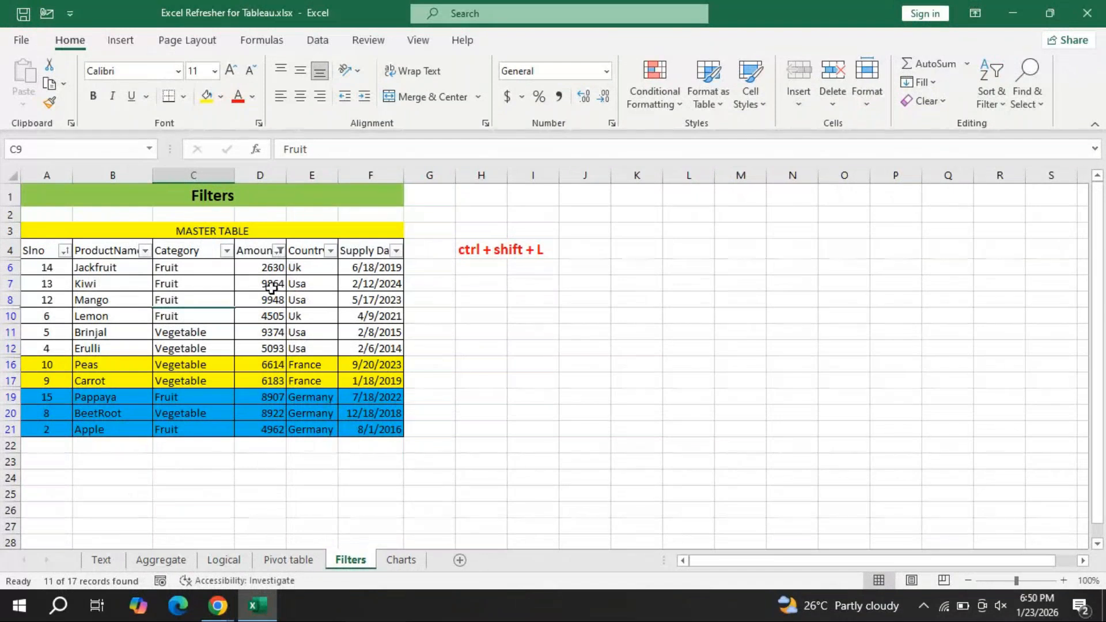
click(279, 250)
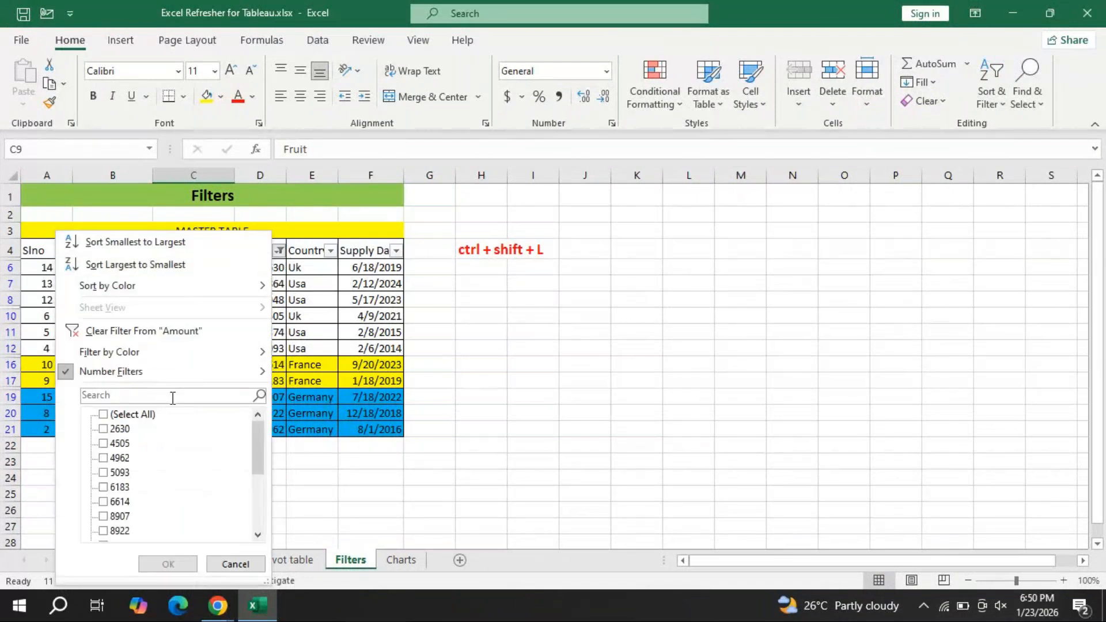
click(179, 332)
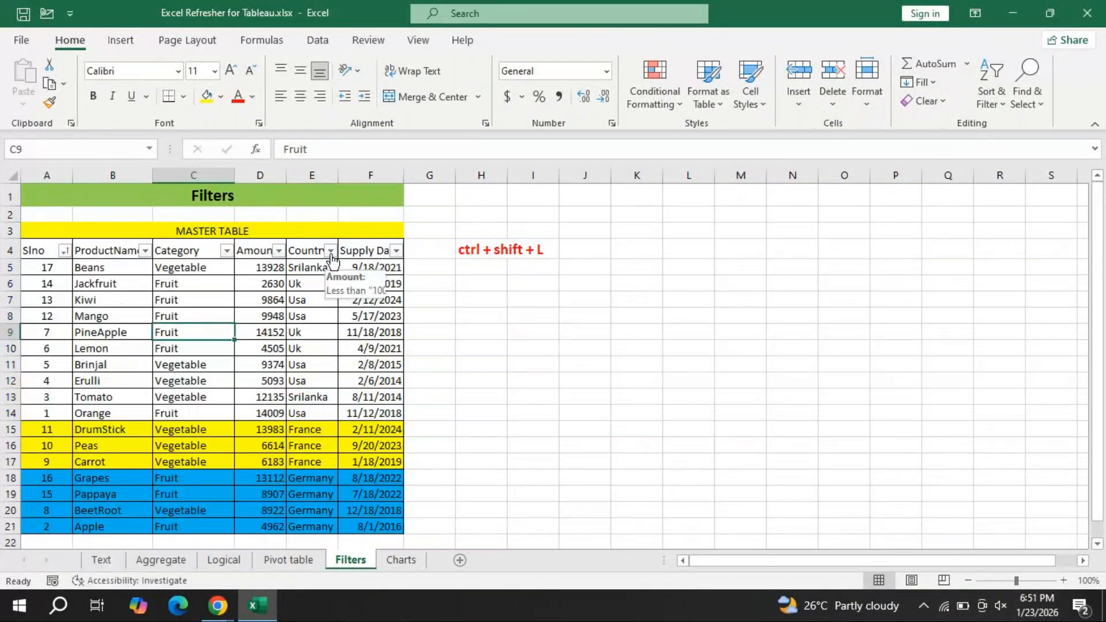
- Filter the Country column to Uk and Usa, and clear that filter
click(331, 252)
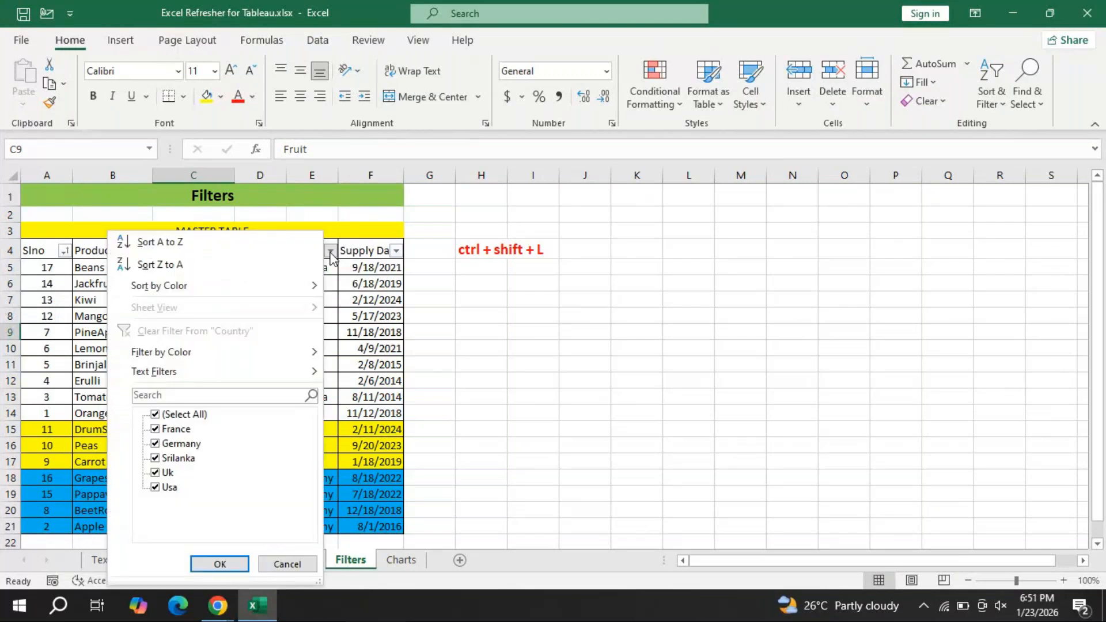
click(155, 415)
click(154, 414)
click(155, 472)
click(155, 488)
click(220, 564)
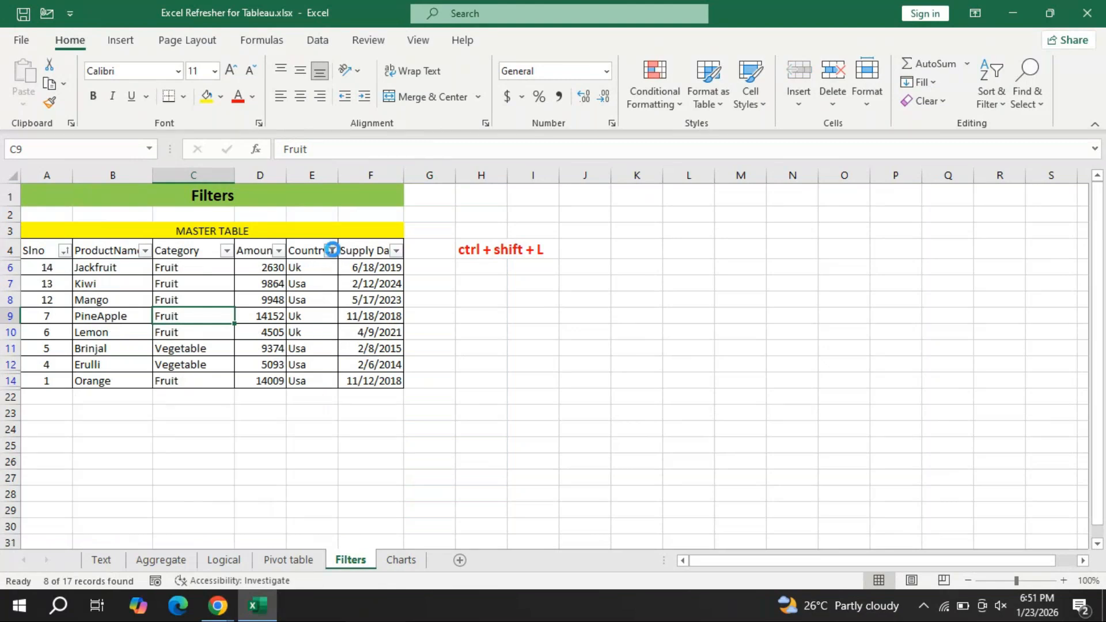
click(331, 250)
click(145, 328)
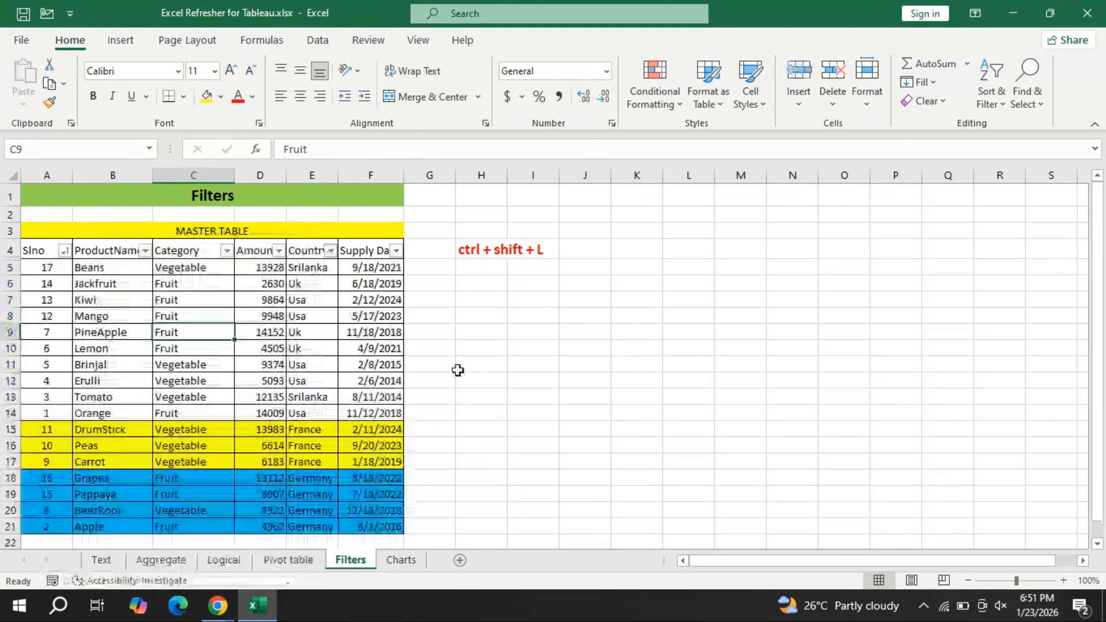
- Enter the current date, 1/23/2026, as the supply date of the Tomato row and of the Lemon row
click(383, 395)
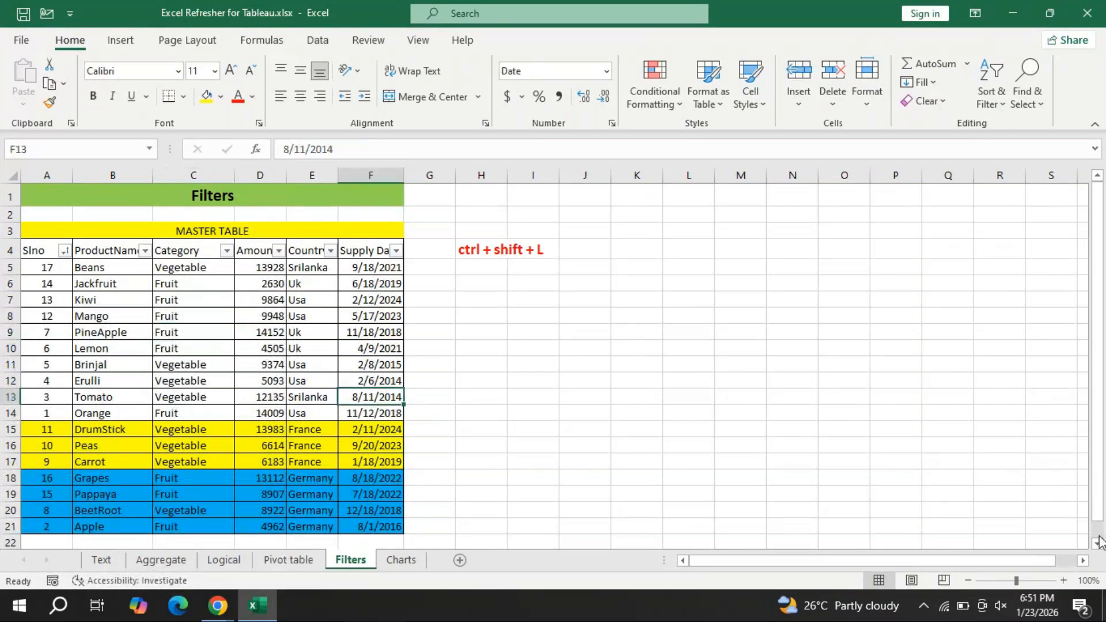
key(ctrl+semicolon)
key(Return)
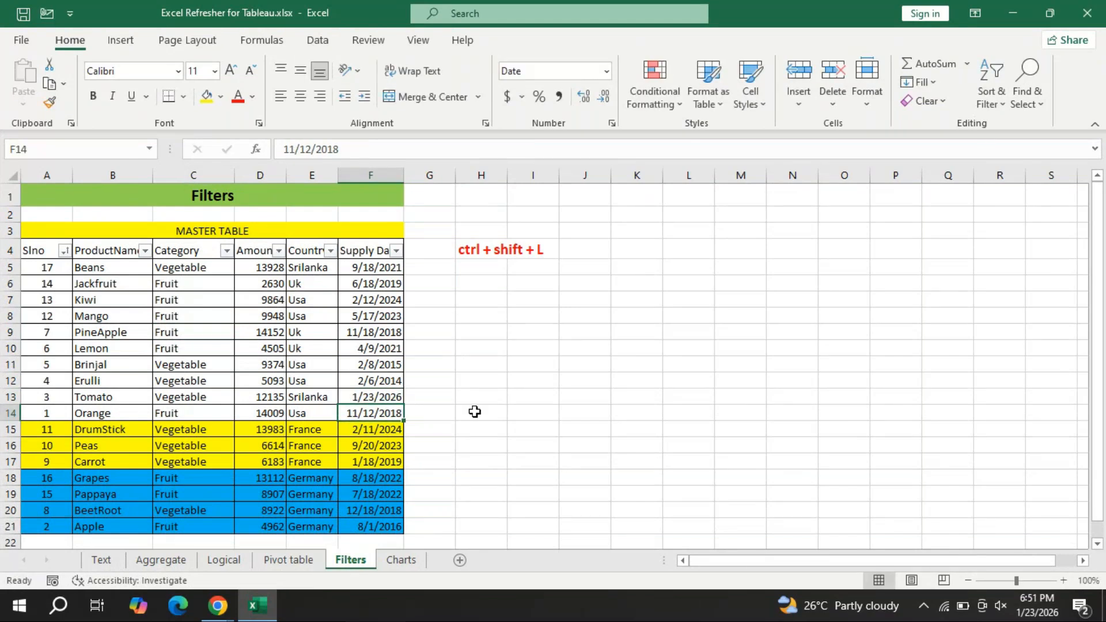
click(396, 353)
key(ctrl+semicolon)
key(Return)
- Change the supply date of the Lemon row to 1/22/2026
key(Up)
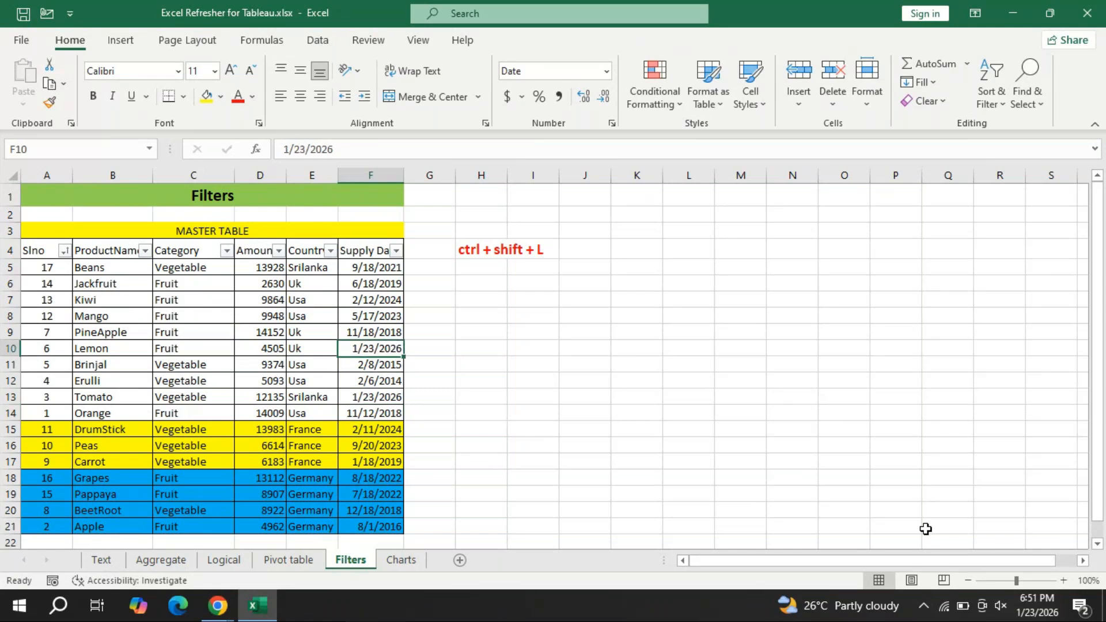
click(307, 149)
key(BackSpace)
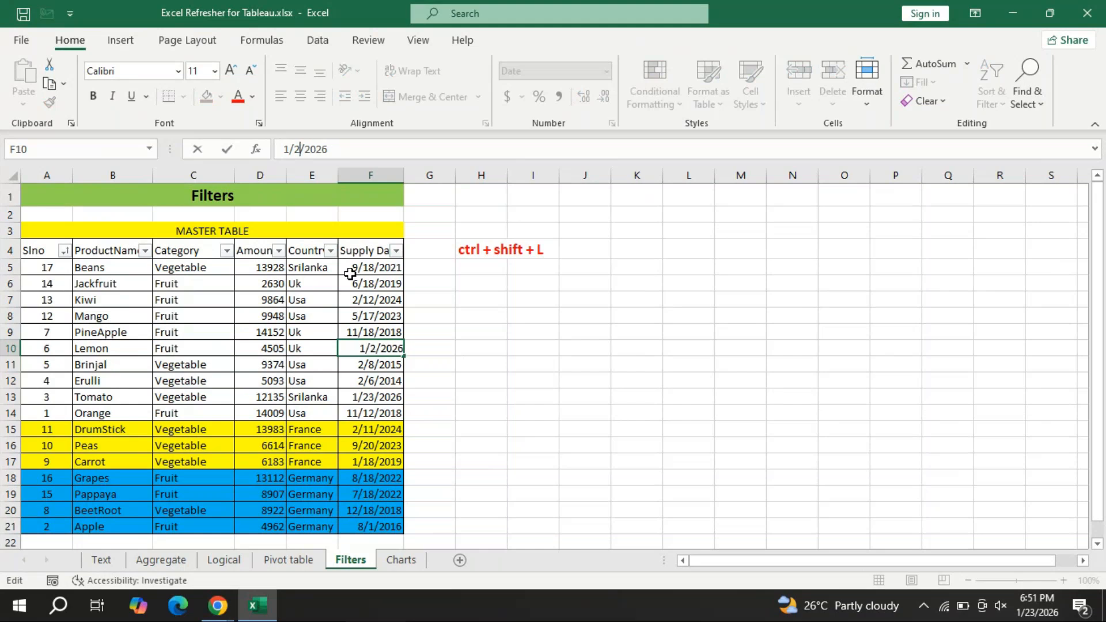
text(2)
key(Return)
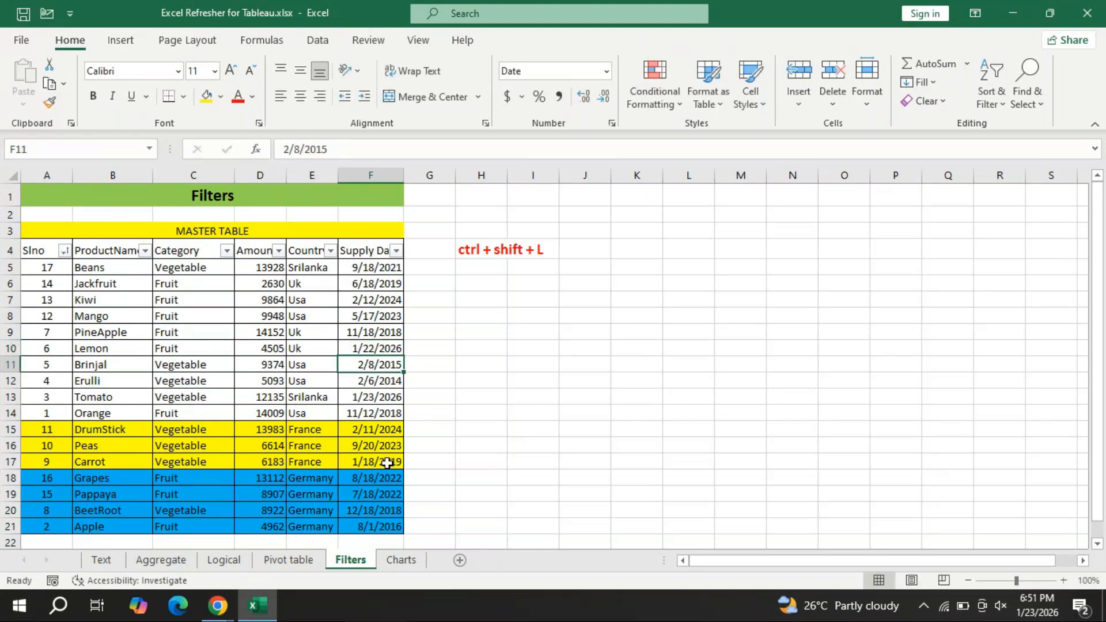
- Set the supply date of the Carrot row to 12/23/2025
drag(375, 479, 375, 461)
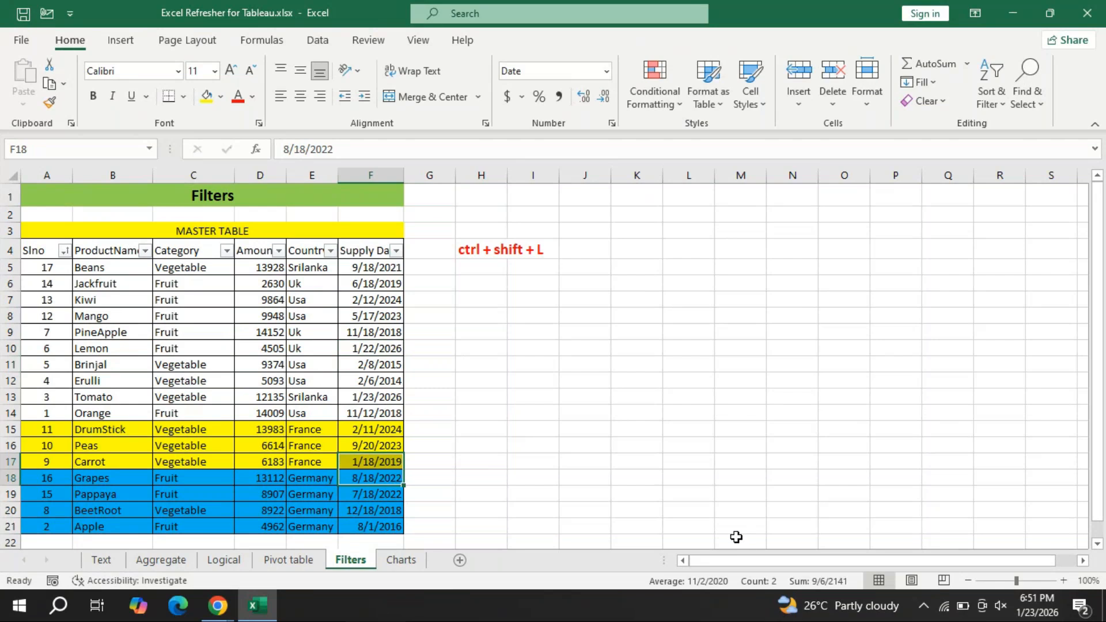
click(385, 464)
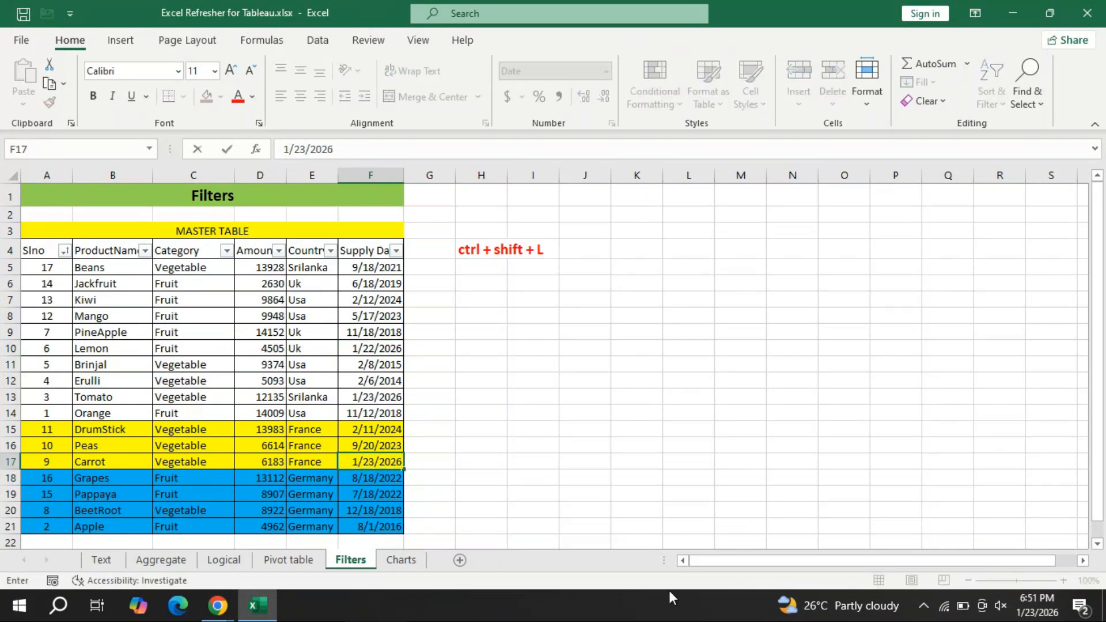
click(286, 150)
text(2)
click(353, 149)
key(BackSpace)
text(5)
key(Return)
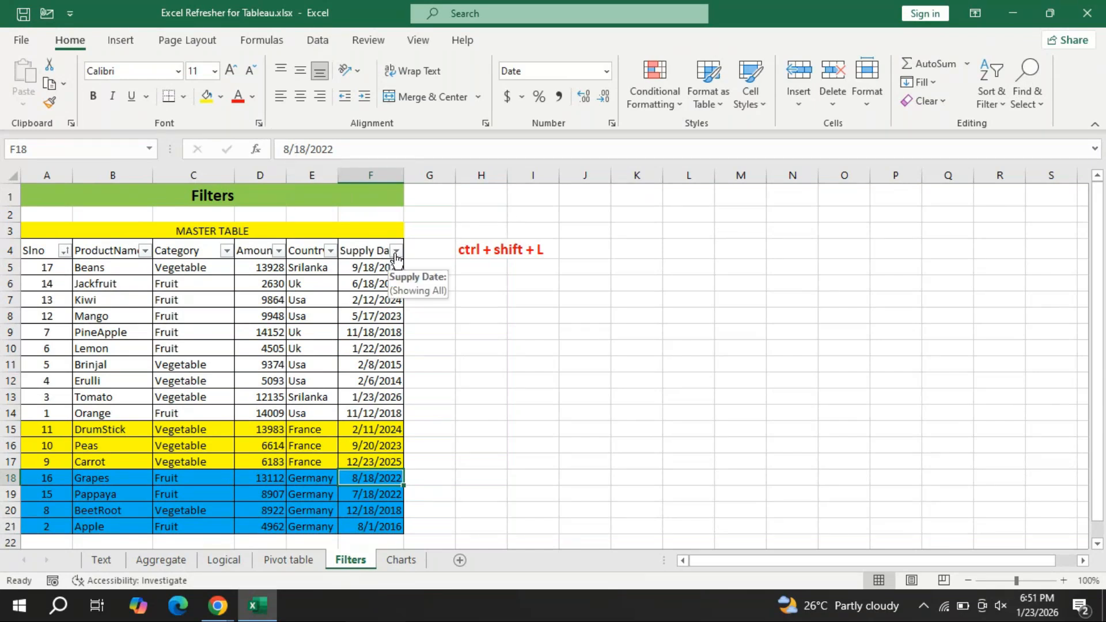
- Filter the Supply Date column with the Today date filter, and clear that filter
click(396, 251)
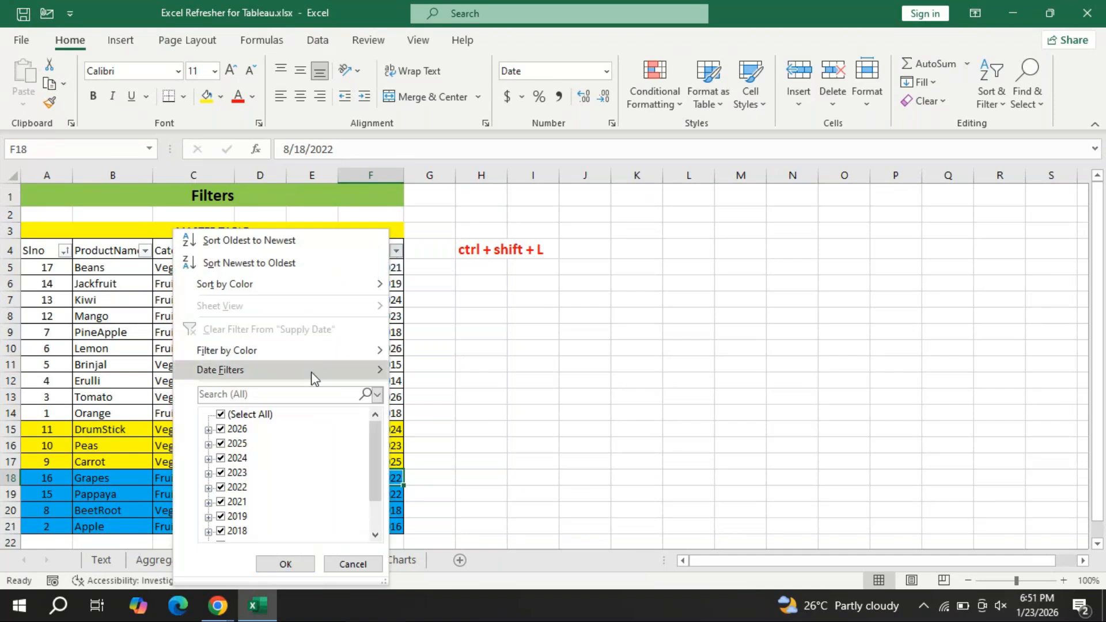
mouse_move(312, 372)
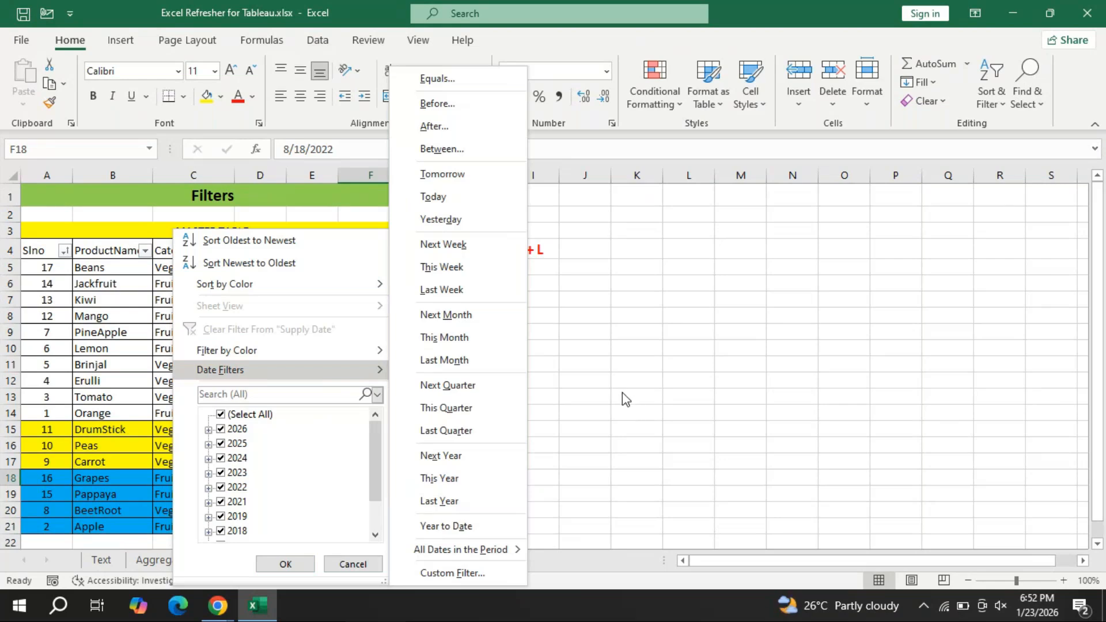
click(447, 202)
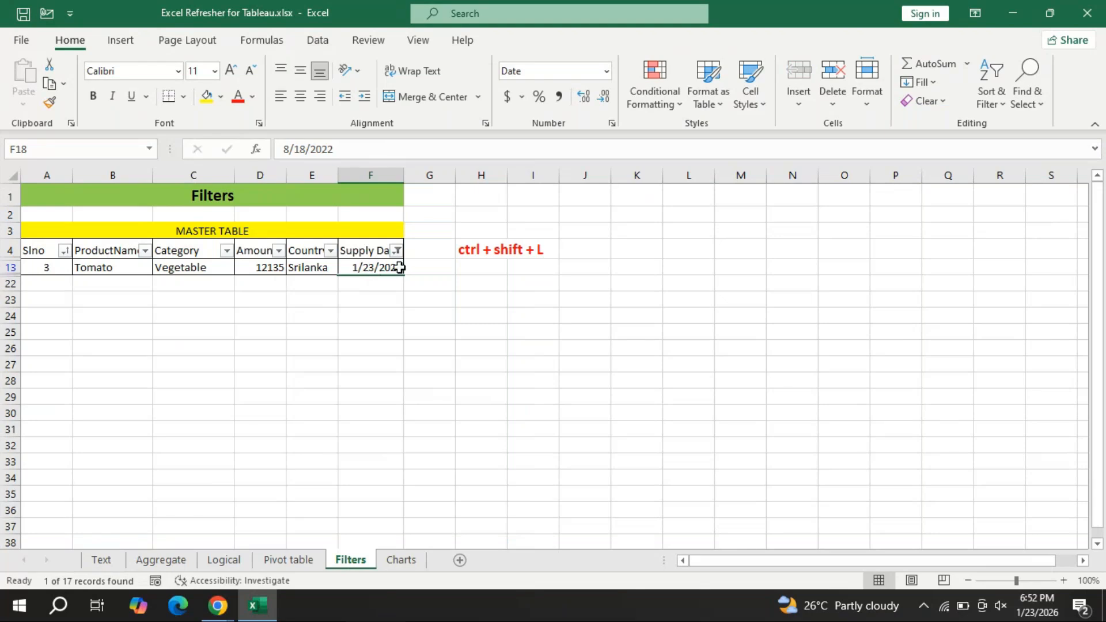
click(397, 251)
key(Escape)
- Filter the Supply Date column with the Yesterday date filter, and clear that filter
click(395, 255)
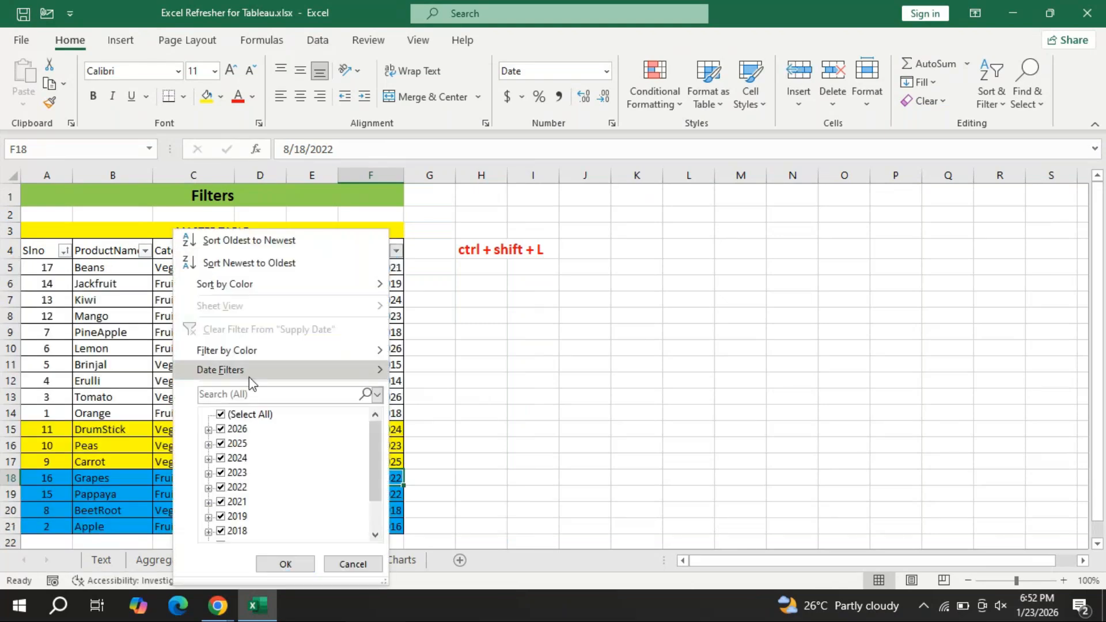
mouse_move(255, 372)
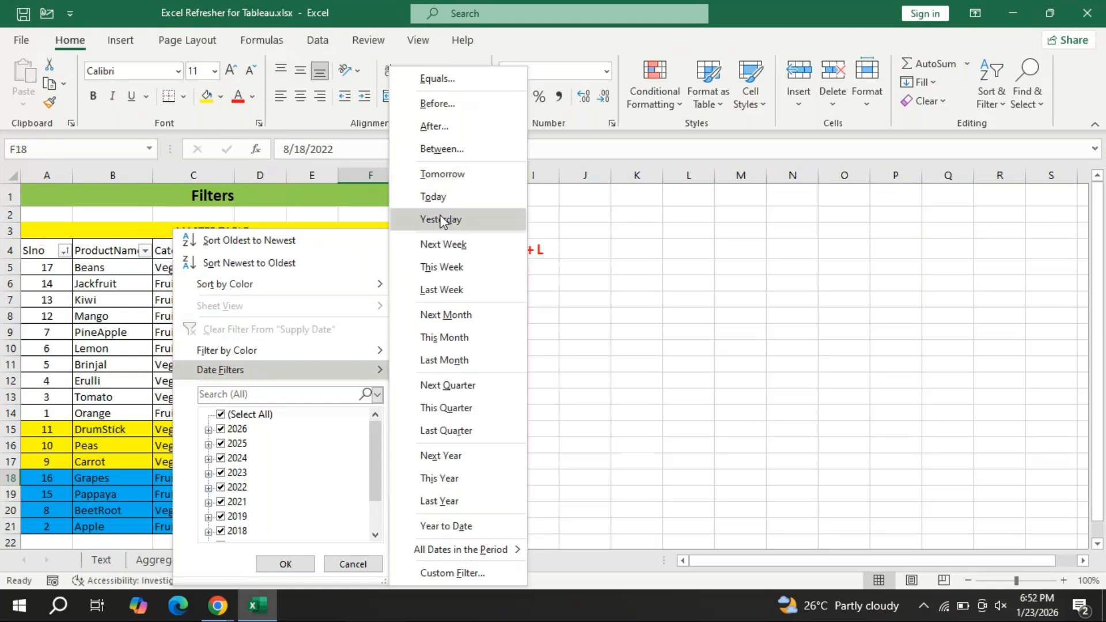
click(458, 248)
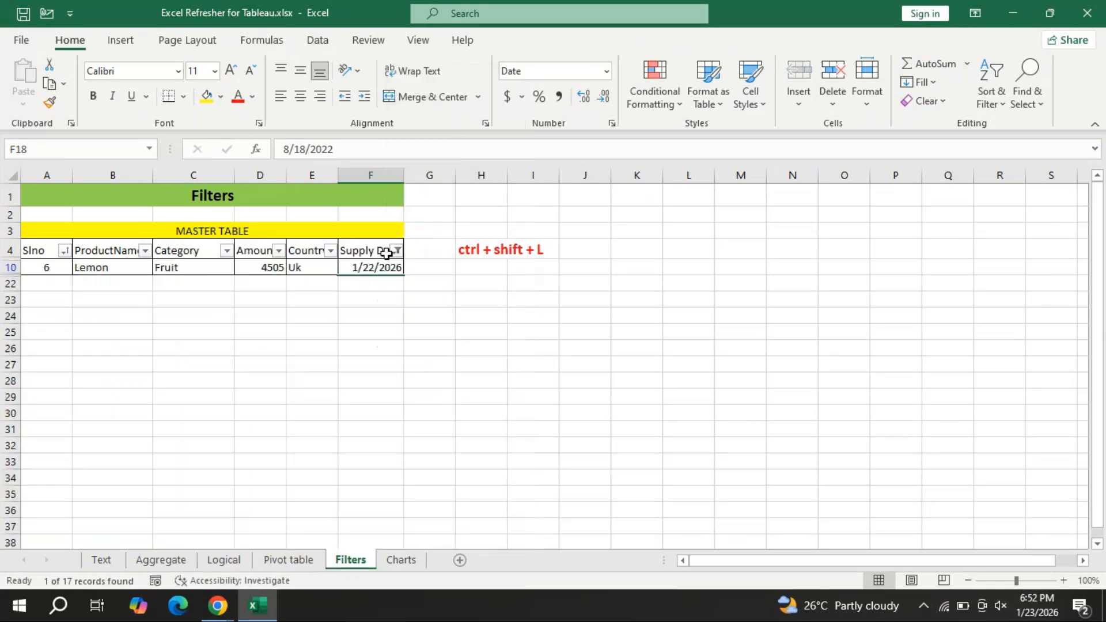
click(396, 252)
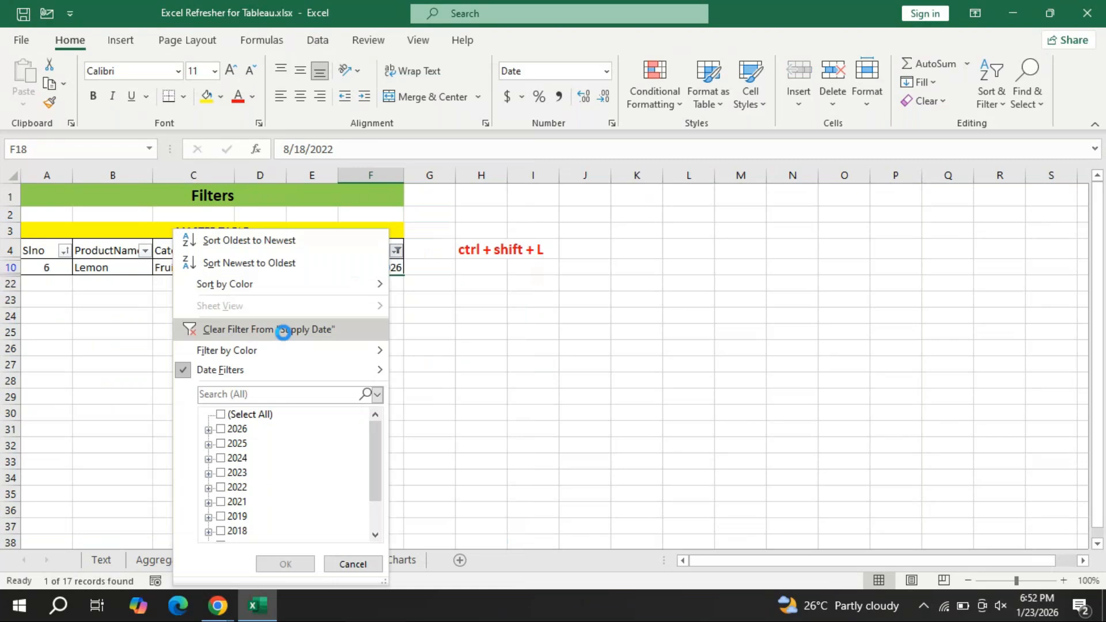
click(284, 329)
- Filter the Supply Date column with the Last Month date filter, and clear that filter
click(396, 250)
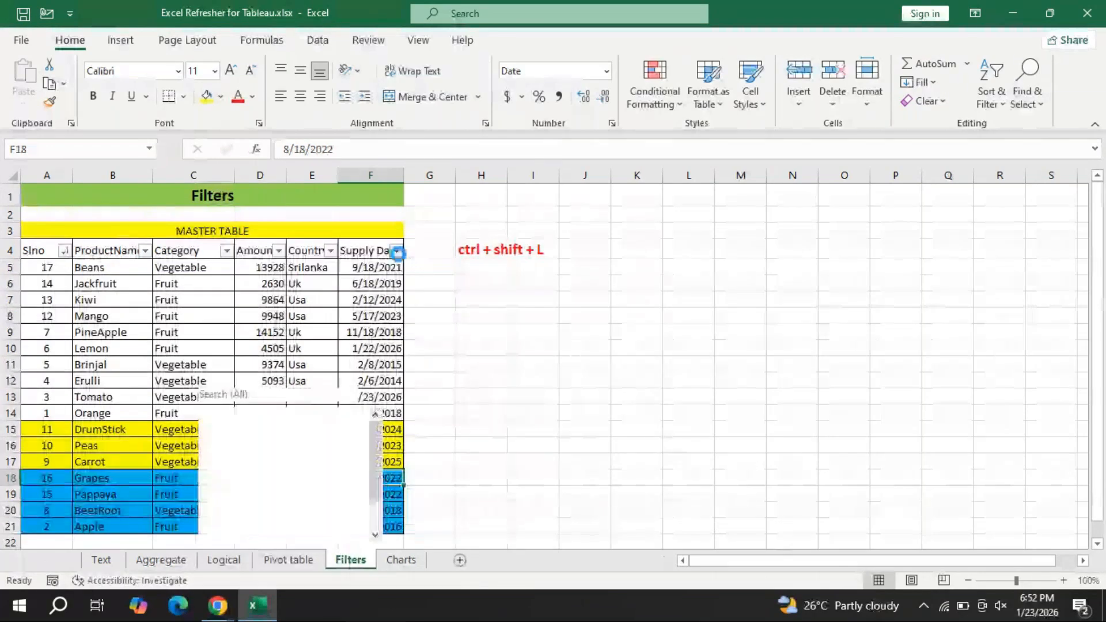
click(470, 360)
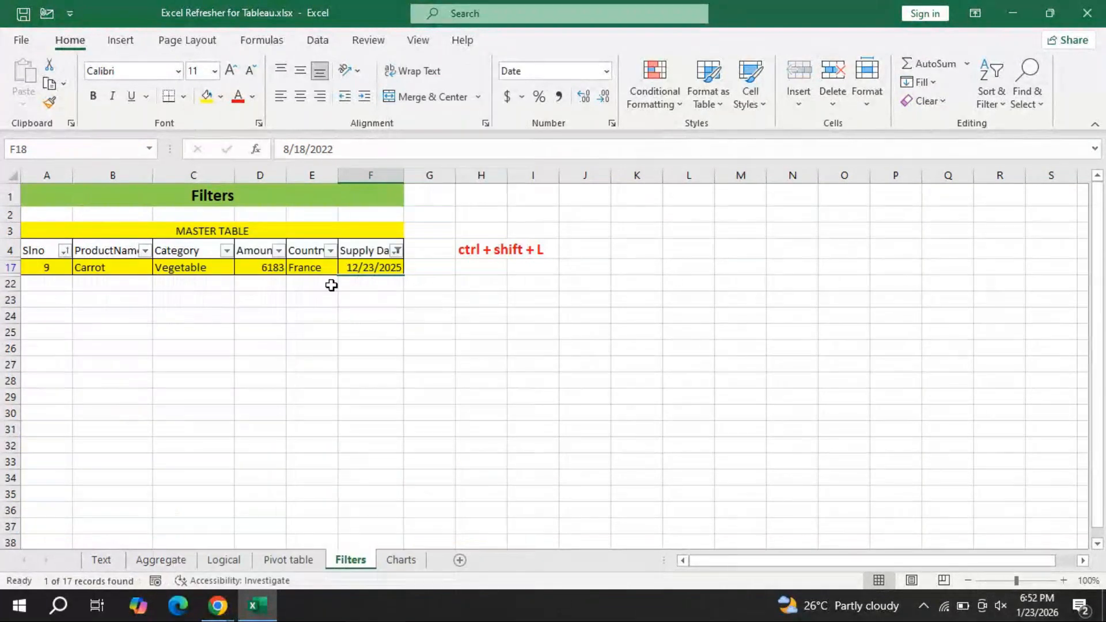
click(397, 250)
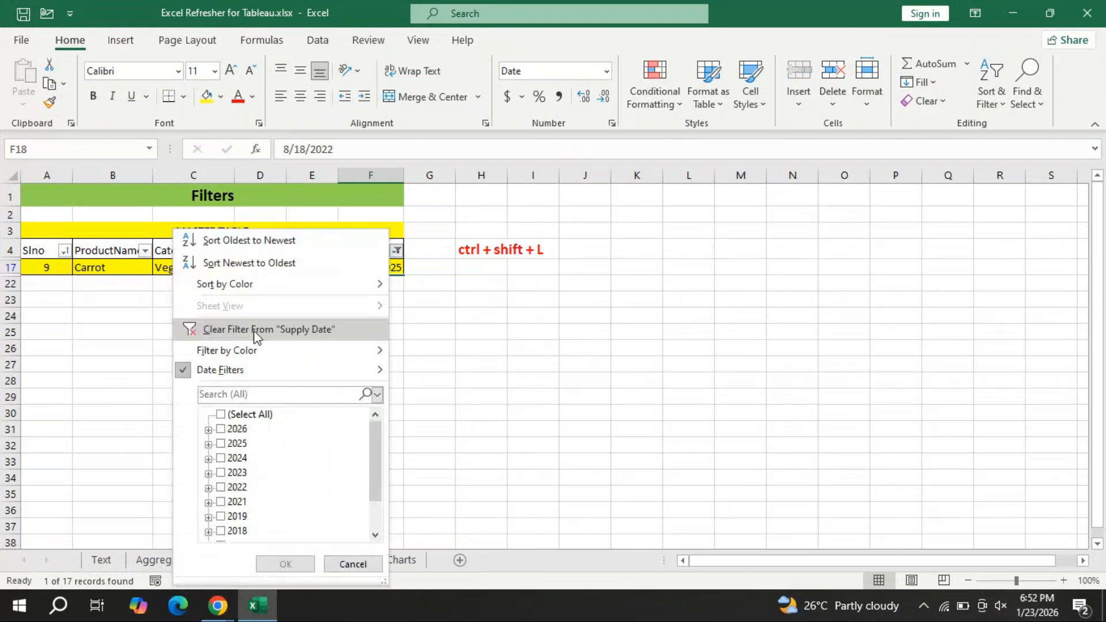
click(257, 329)
- Filter the Supply Date column with the This Month date filter, and clear that filter
click(397, 251)
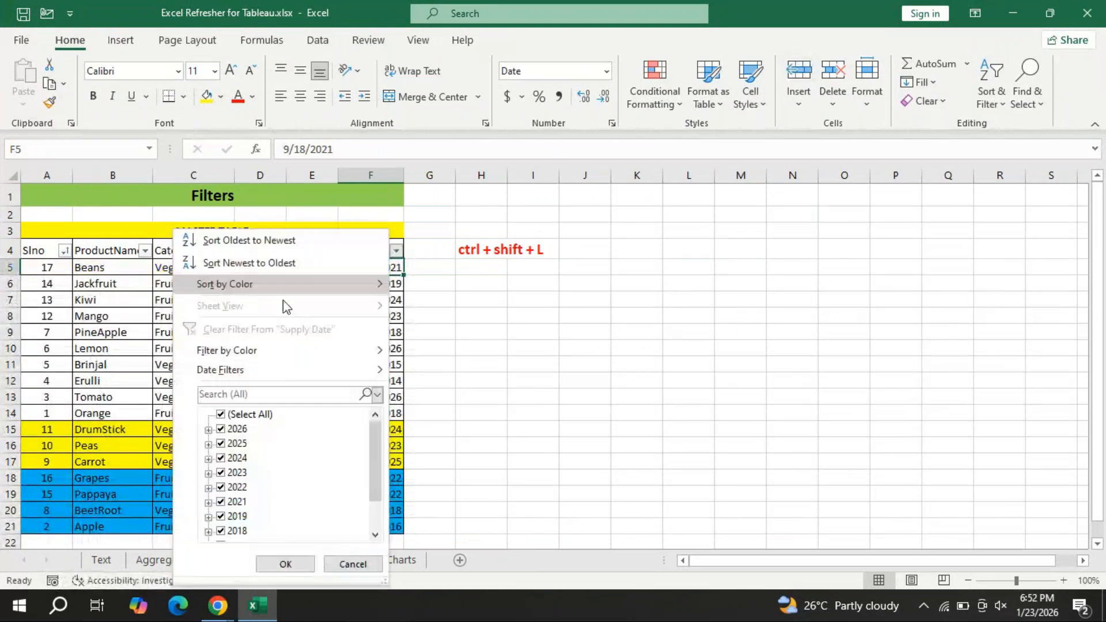
mouse_move(230, 370)
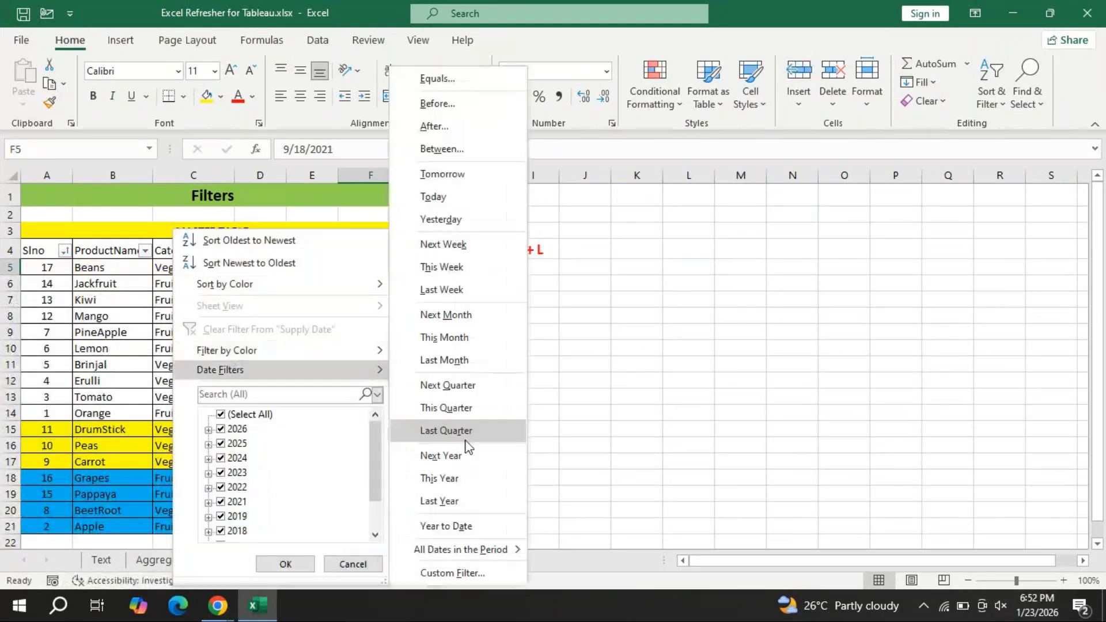
click(450, 344)
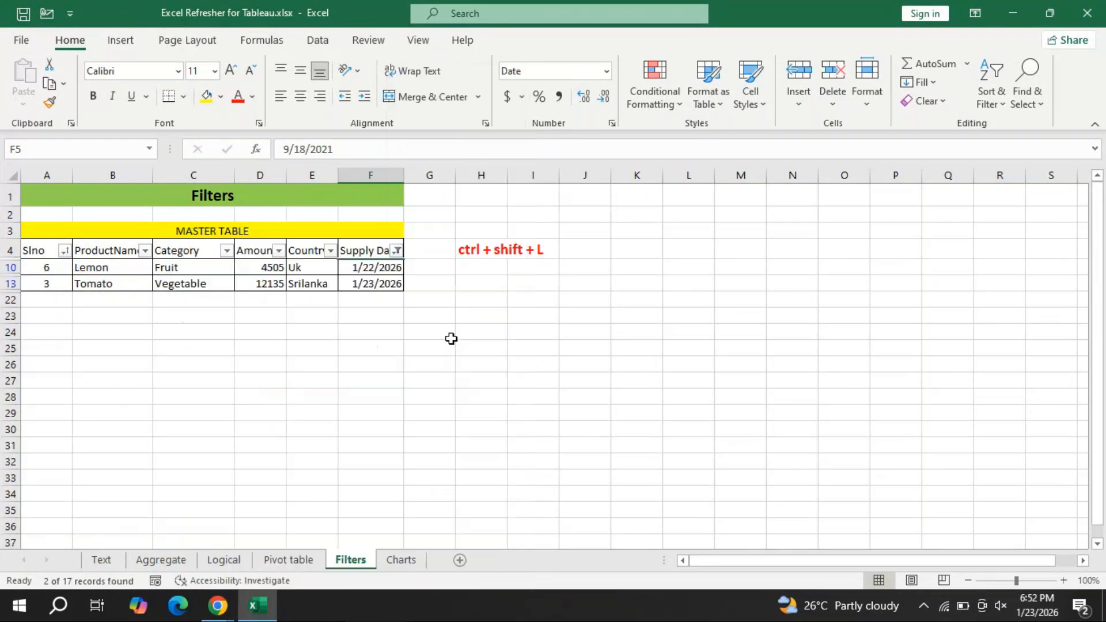
click(398, 250)
click(278, 330)
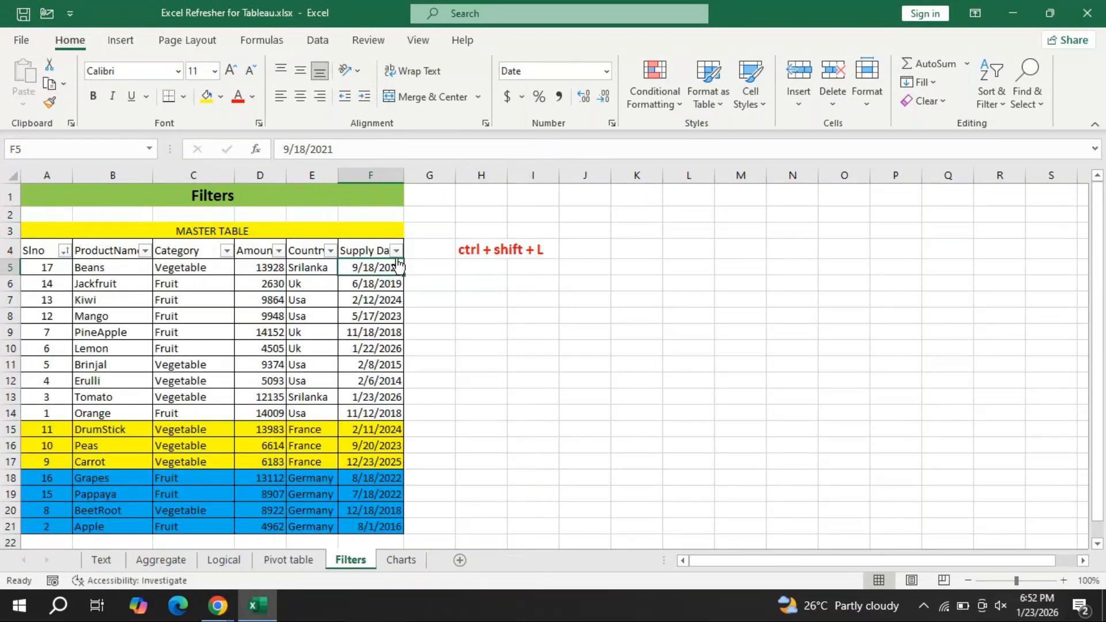
- Filter the Supply Date column to only August 2022 in its list of dates, and clear that filter
click(398, 251)
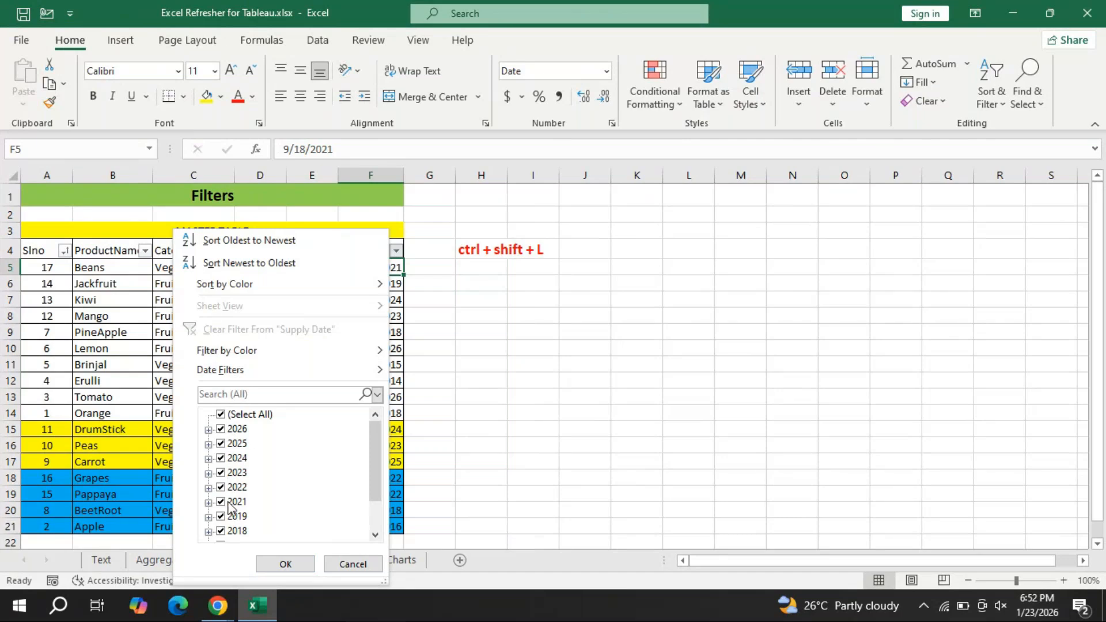
click(221, 415)
click(224, 417)
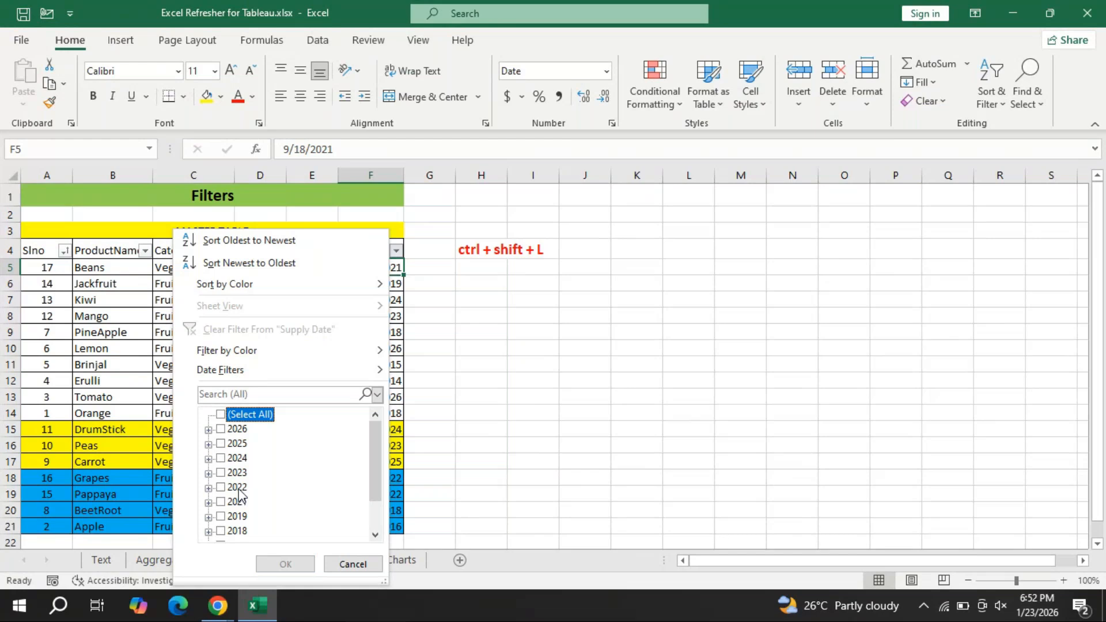
click(208, 488)
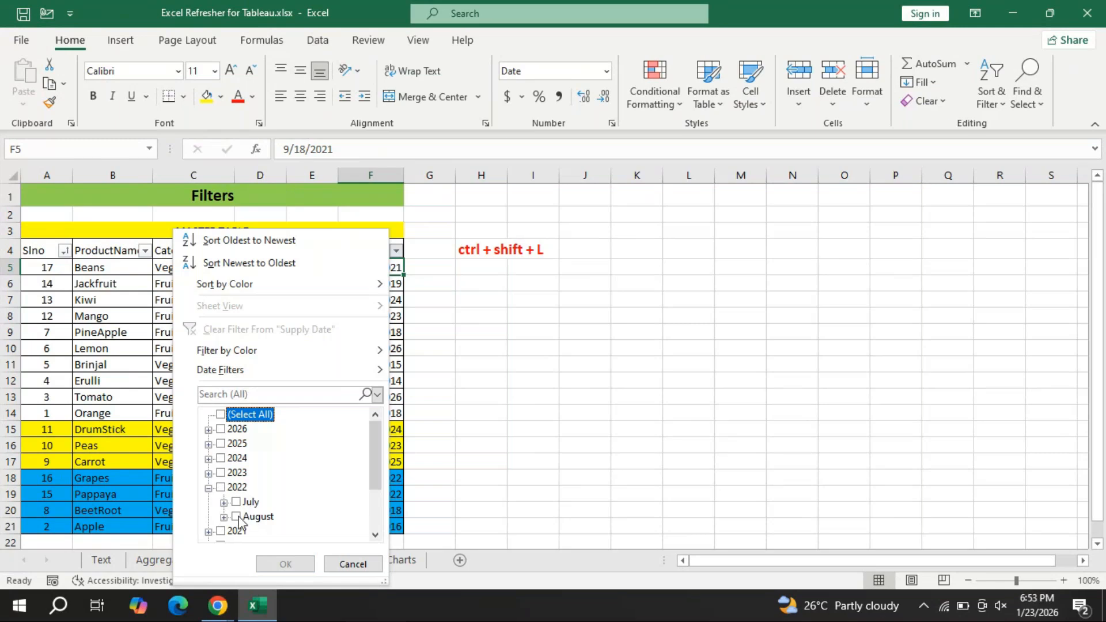
click(236, 517)
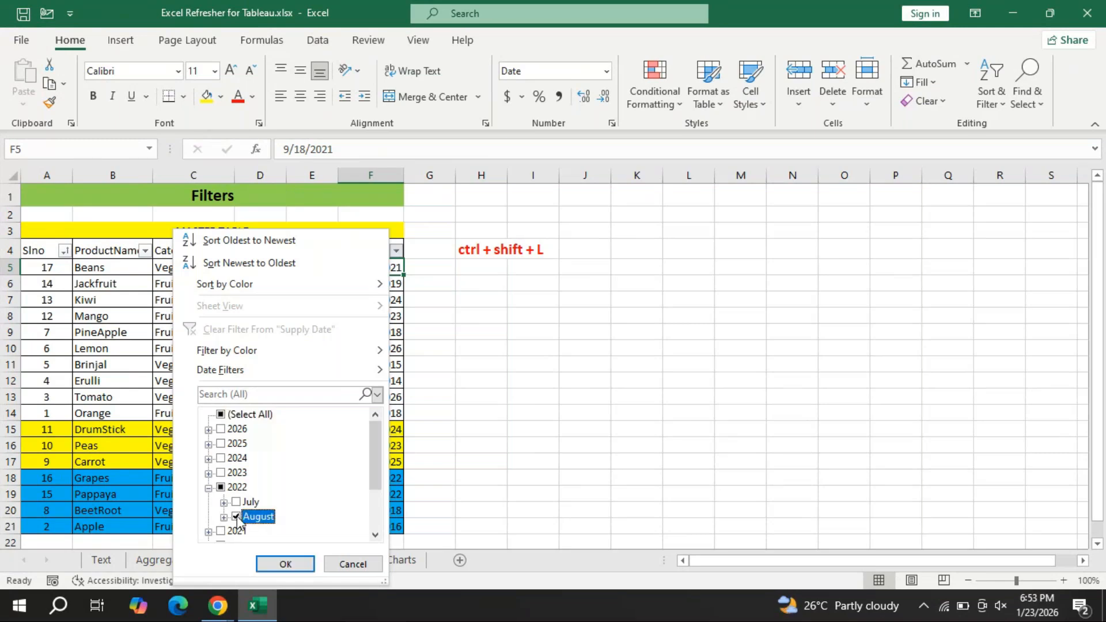
click(287, 564)
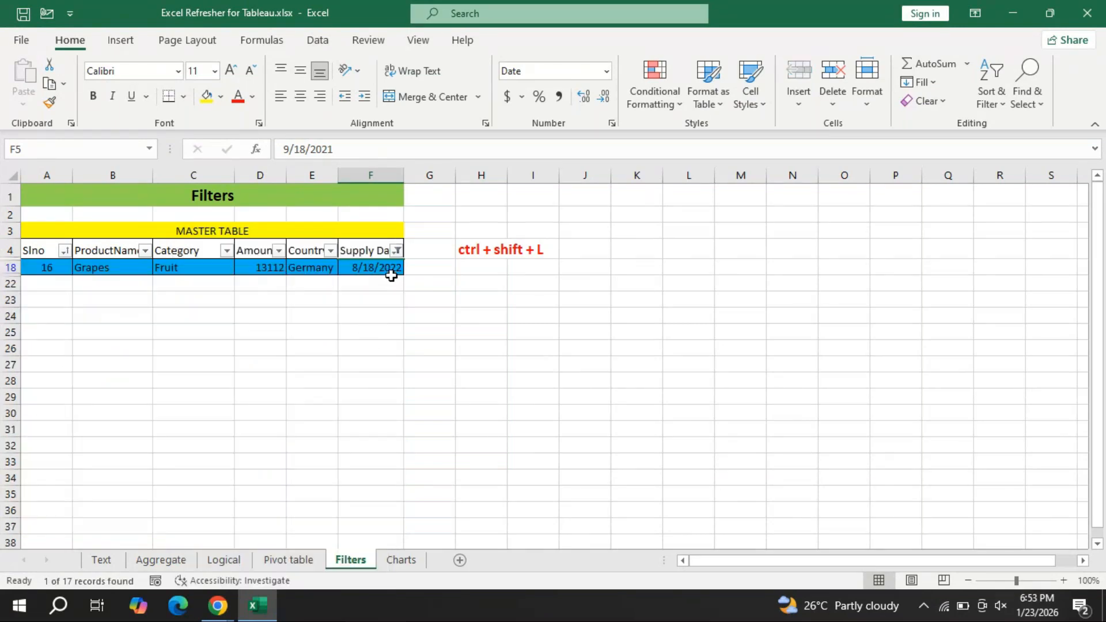
click(396, 251)
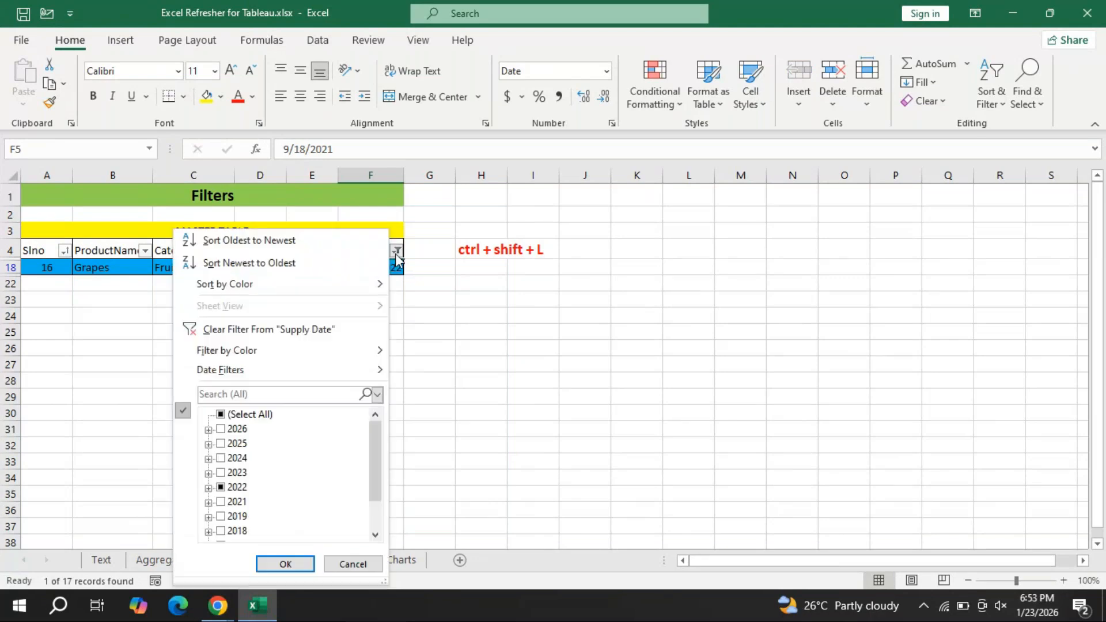
click(258, 336)
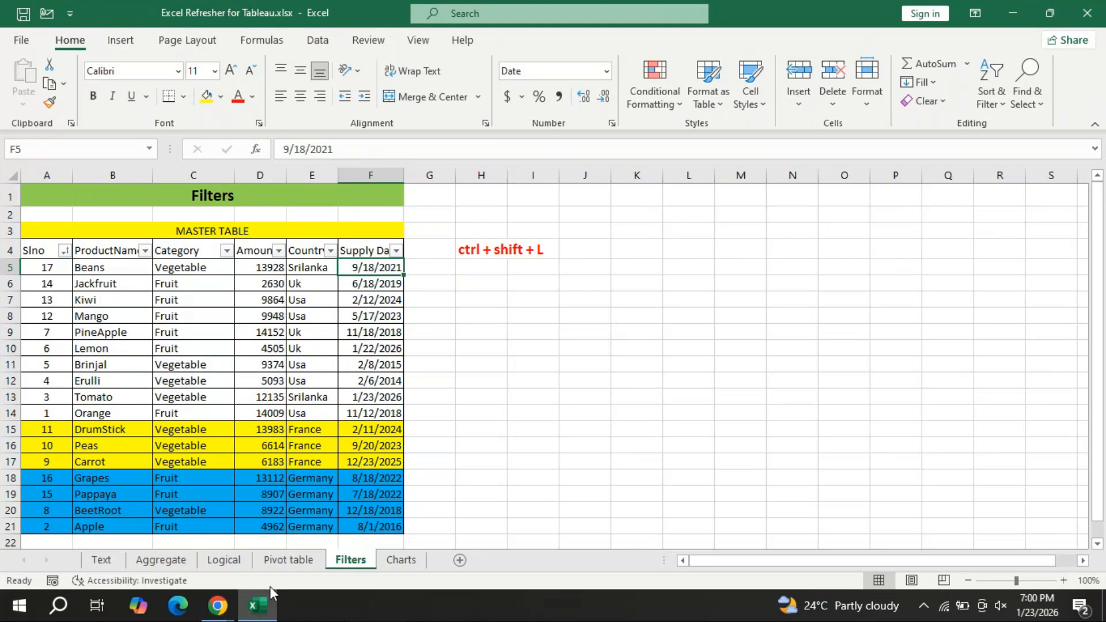
- Open the Charts sheet and delete the existing line chart beside the monthly Laptop, Desktop and Printers data
click(400, 563)
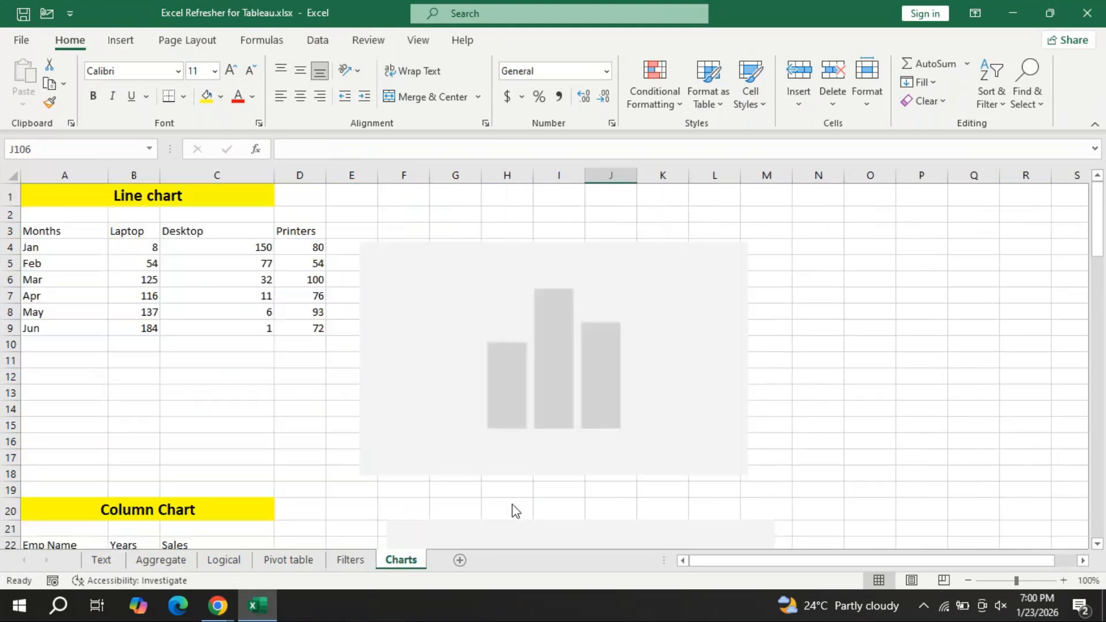
click(1101, 231)
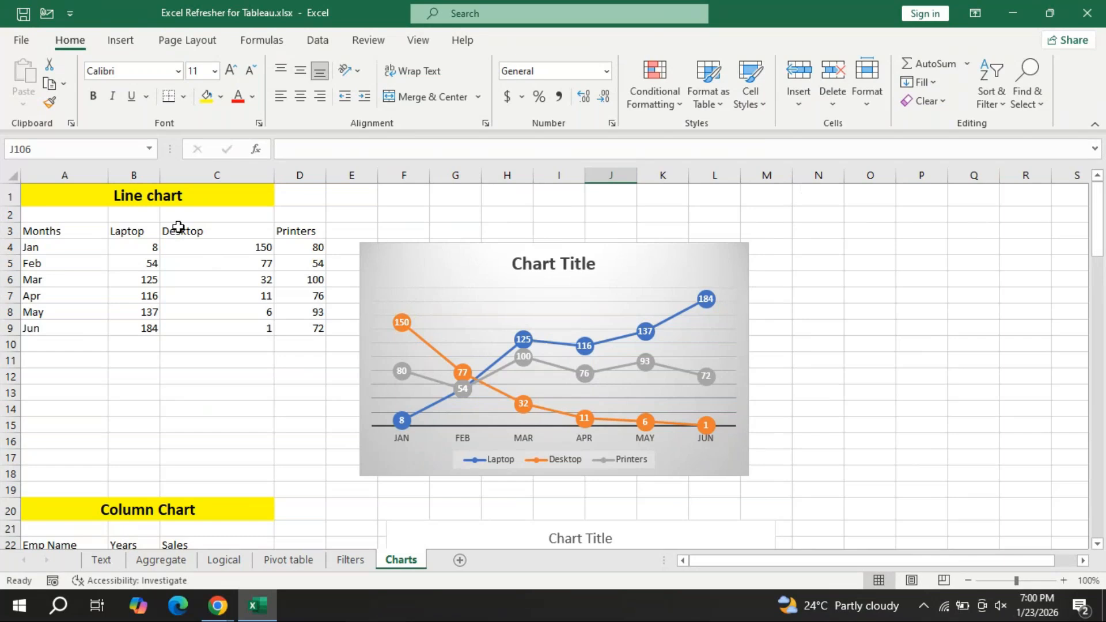
scroll(1101, 548, down, 1)
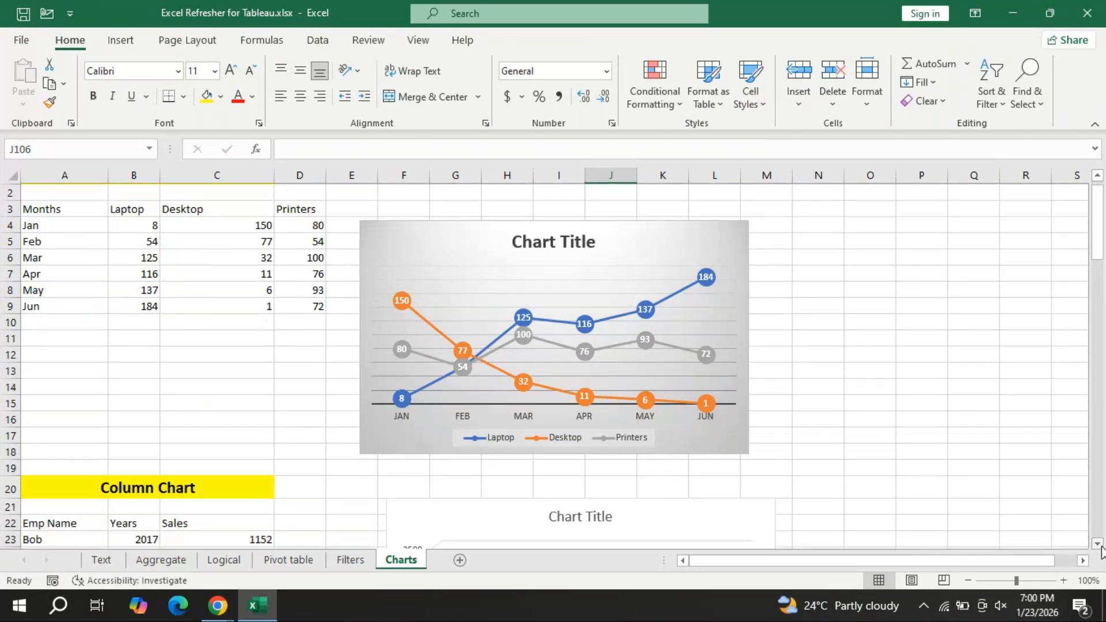
scroll(1102, 551, down, 10)
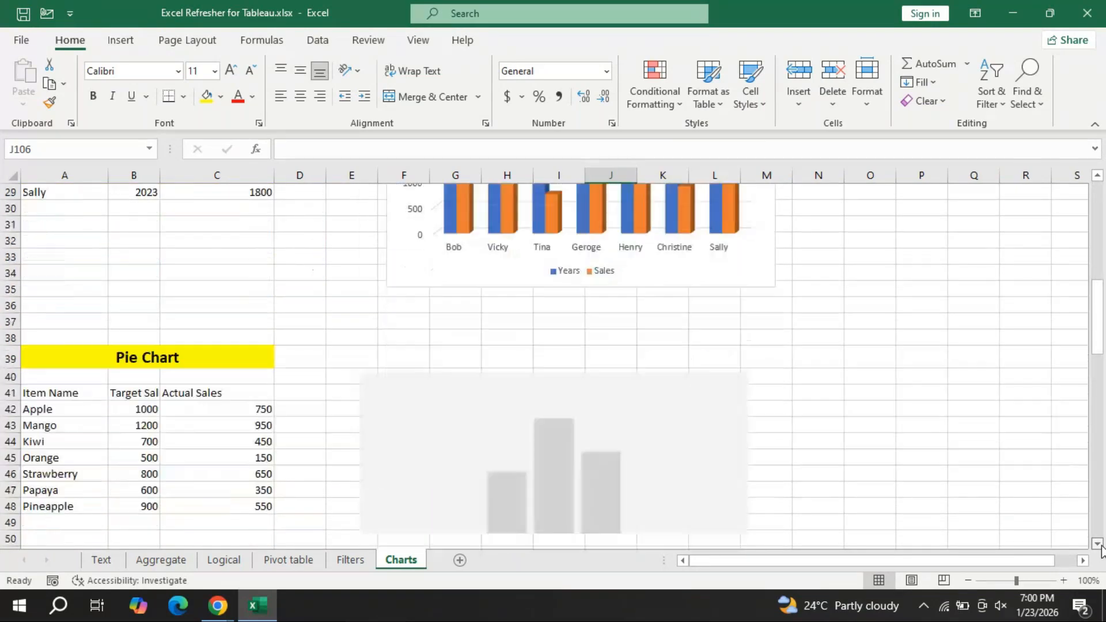
scroll(1102, 548, down, 2)
scroll(1102, 551, down, 14)
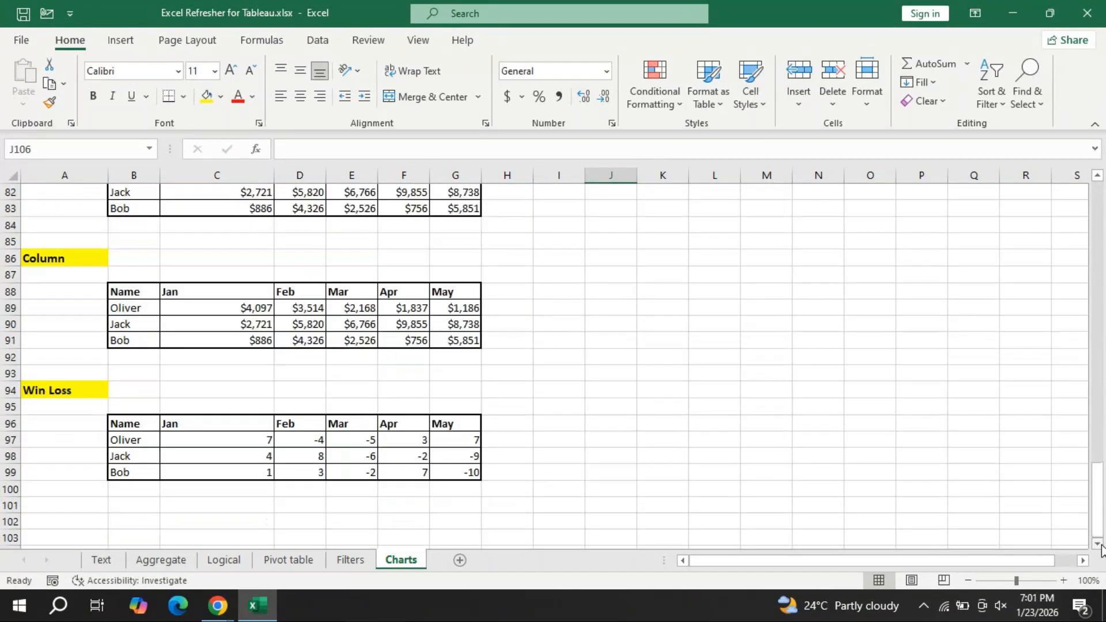
drag(1099, 478, 1085, 201)
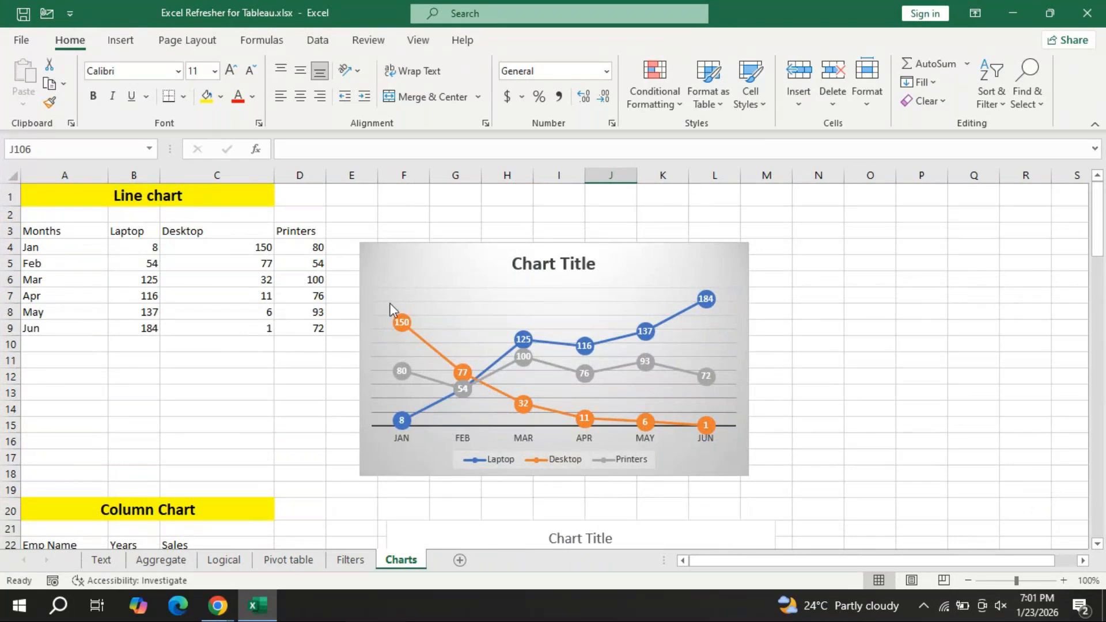
click(453, 273)
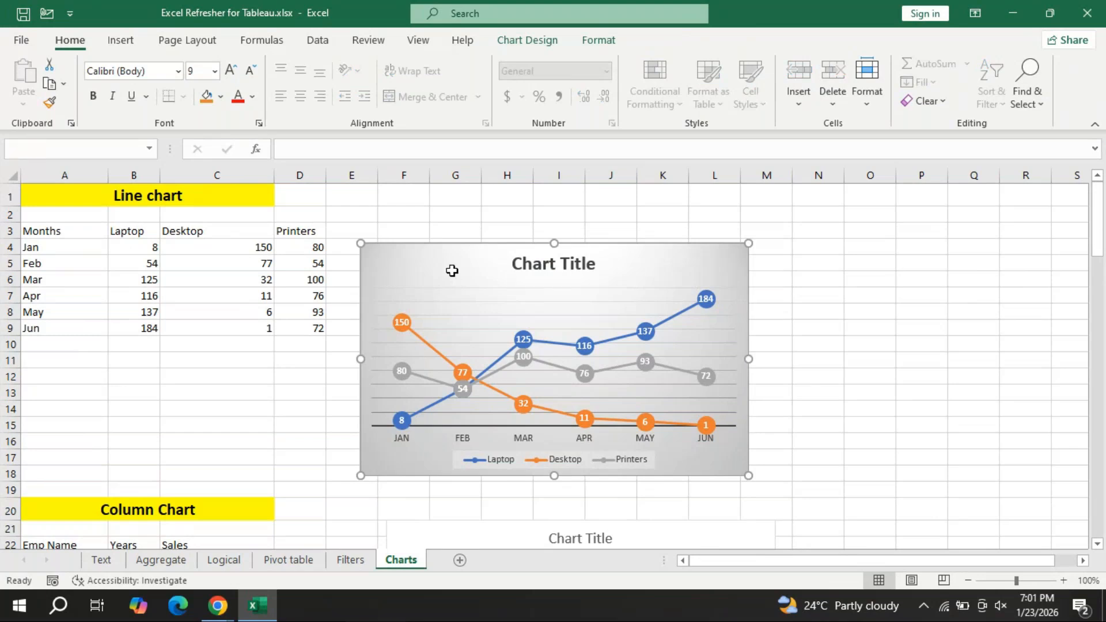
key(Delete)
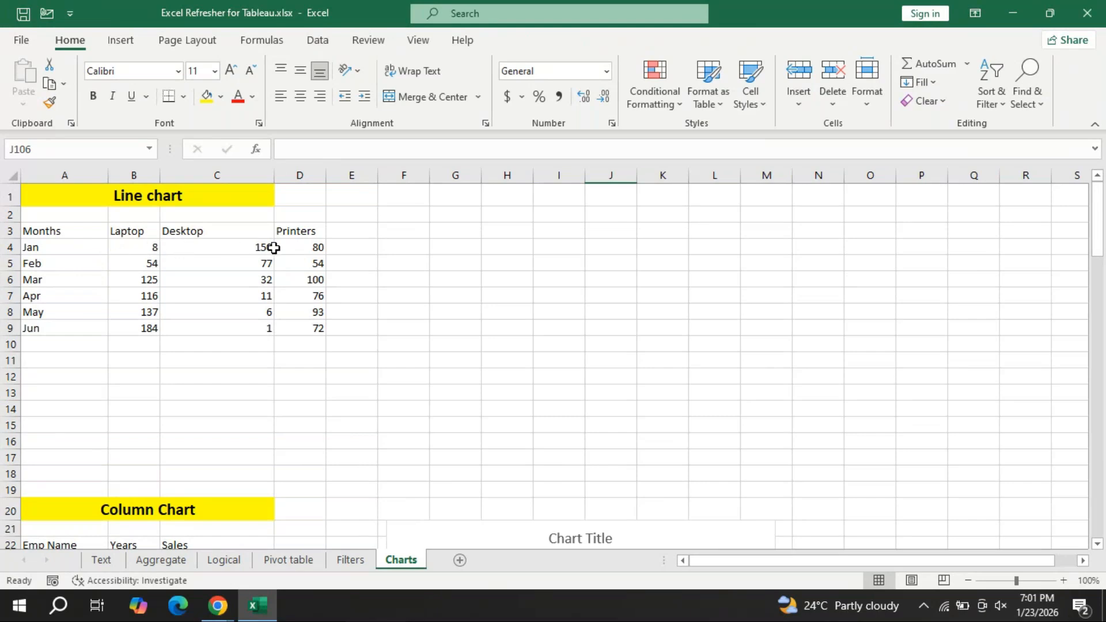
- Insert a Line chart from the Months, Laptop, Desktop and Printers data in A3:D9 and place it beside the table around columns G to N
drag(29, 231, 305, 329)
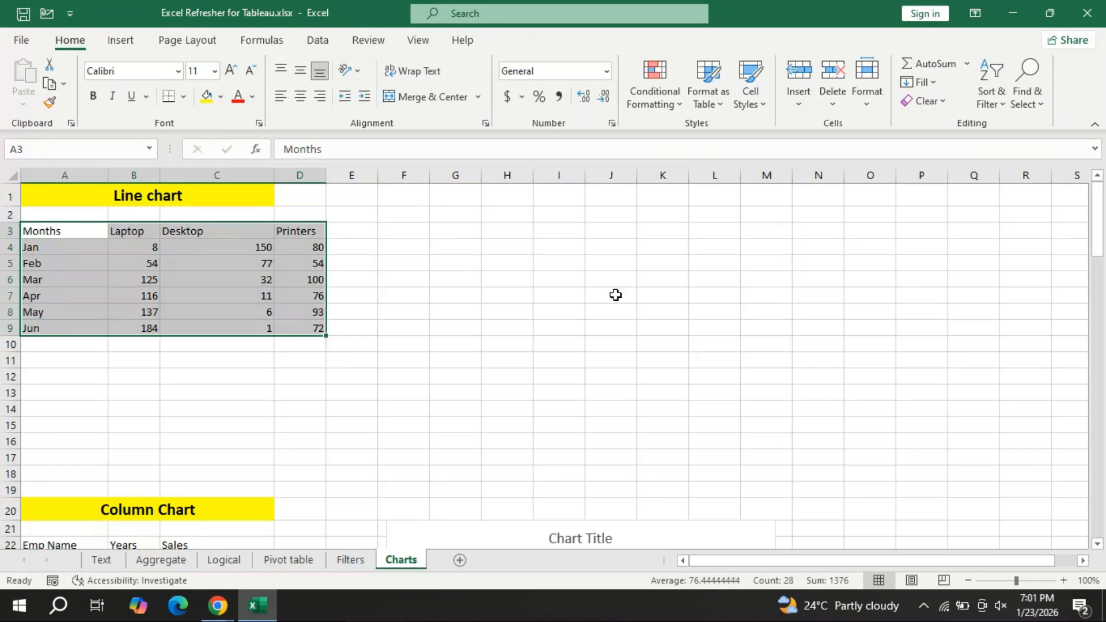
click(120, 41)
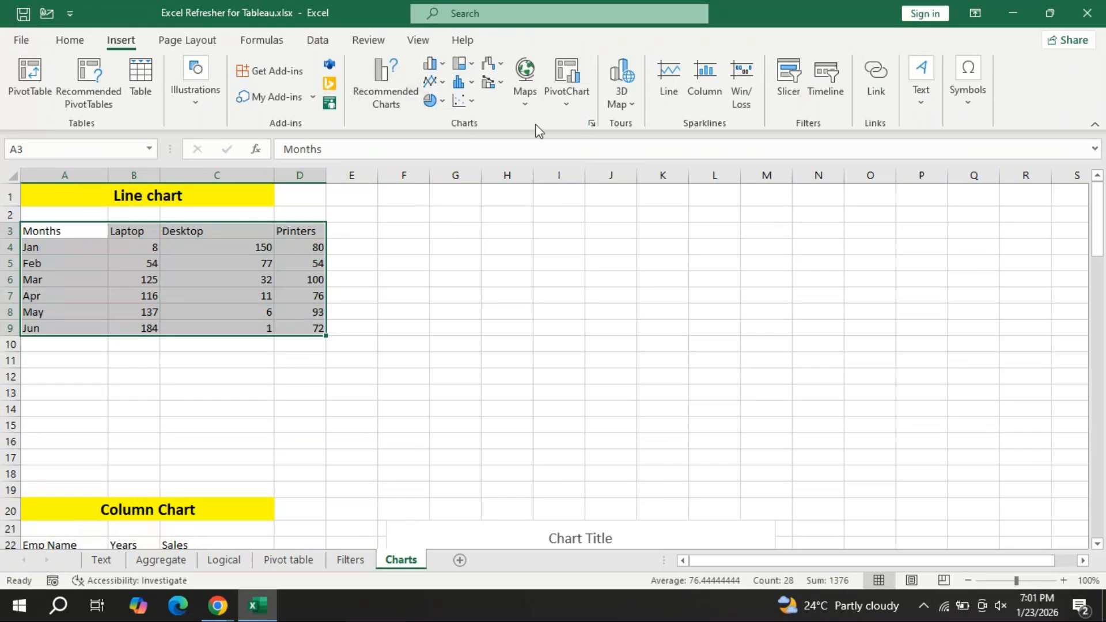
click(594, 124)
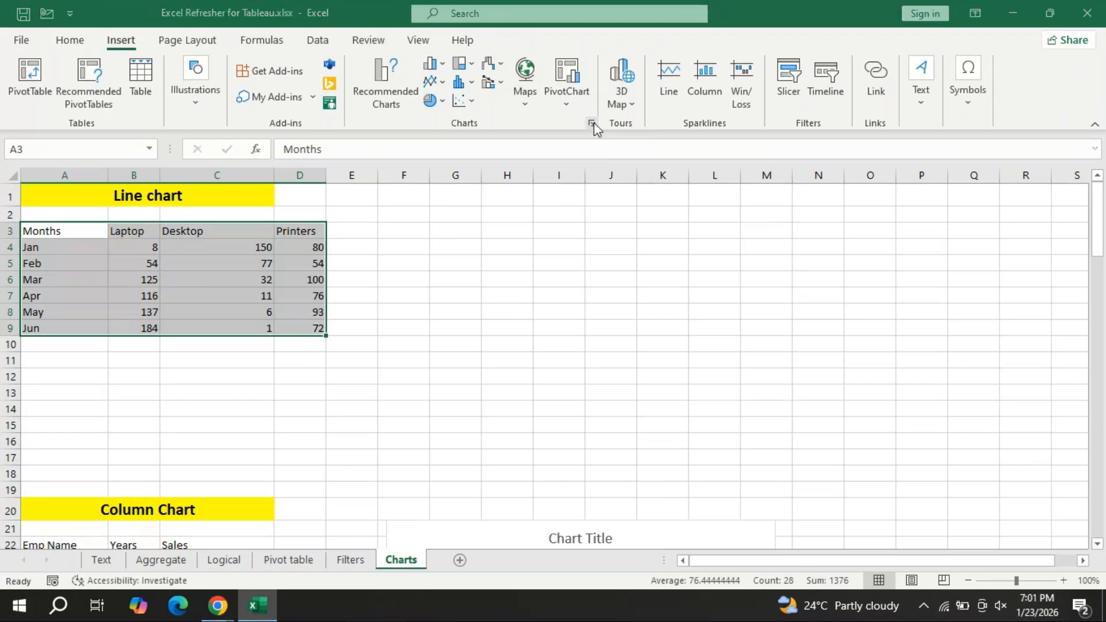
drag(598, 71, 809, 51)
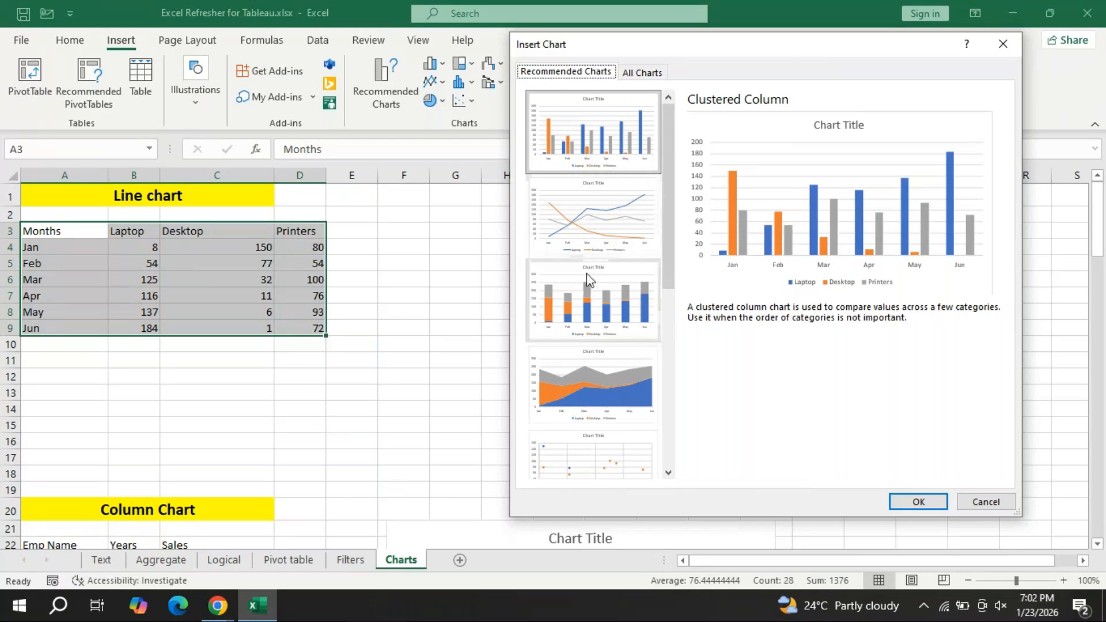
mouse_move(666, 227)
mouse_down()
mouse_move(671, 400)
mouse_move(675, 220)
mouse_up()
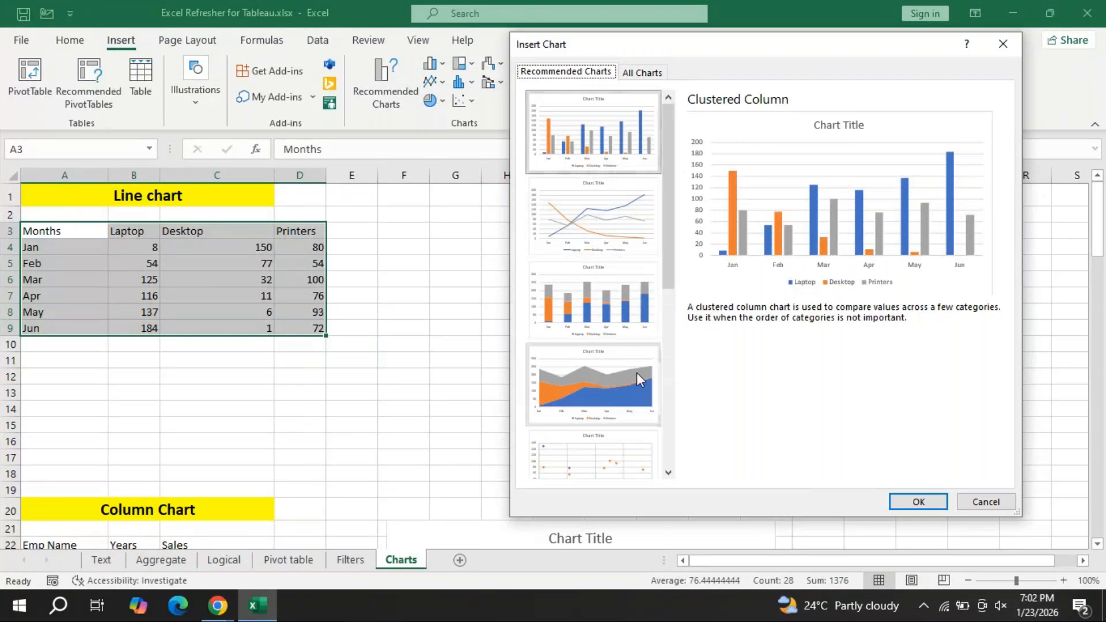
click(606, 233)
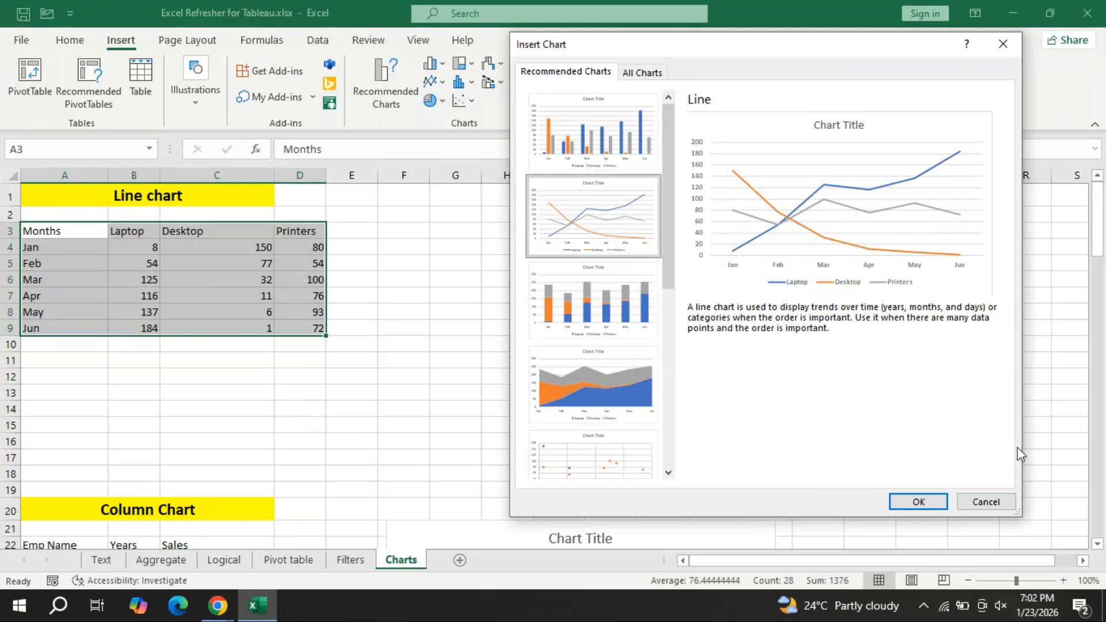
click(918, 501)
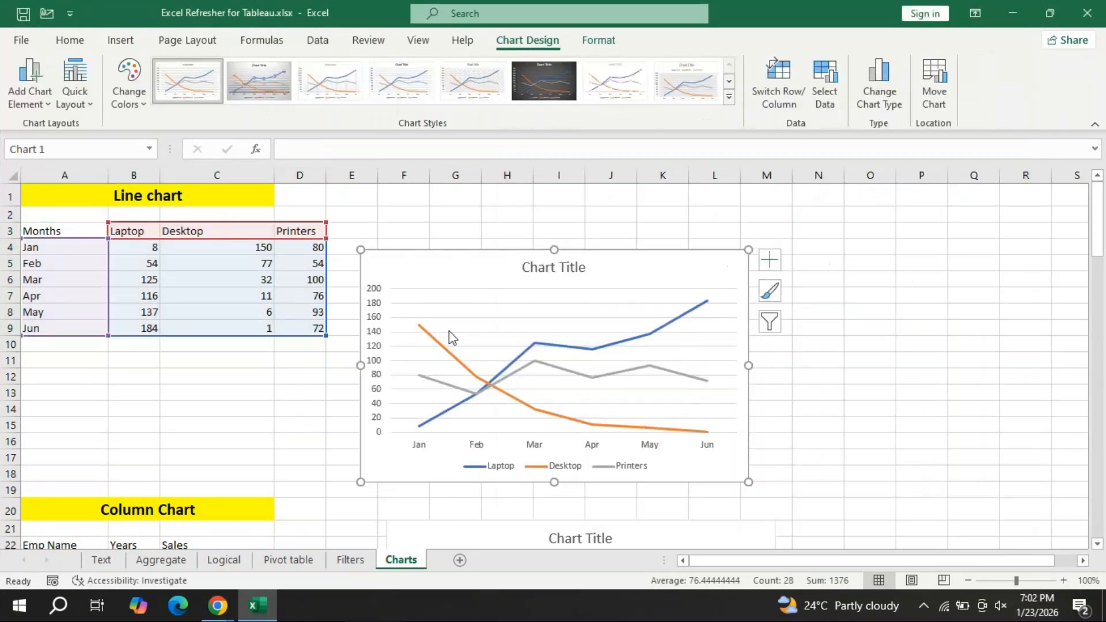
drag(450, 338, 542, 306)
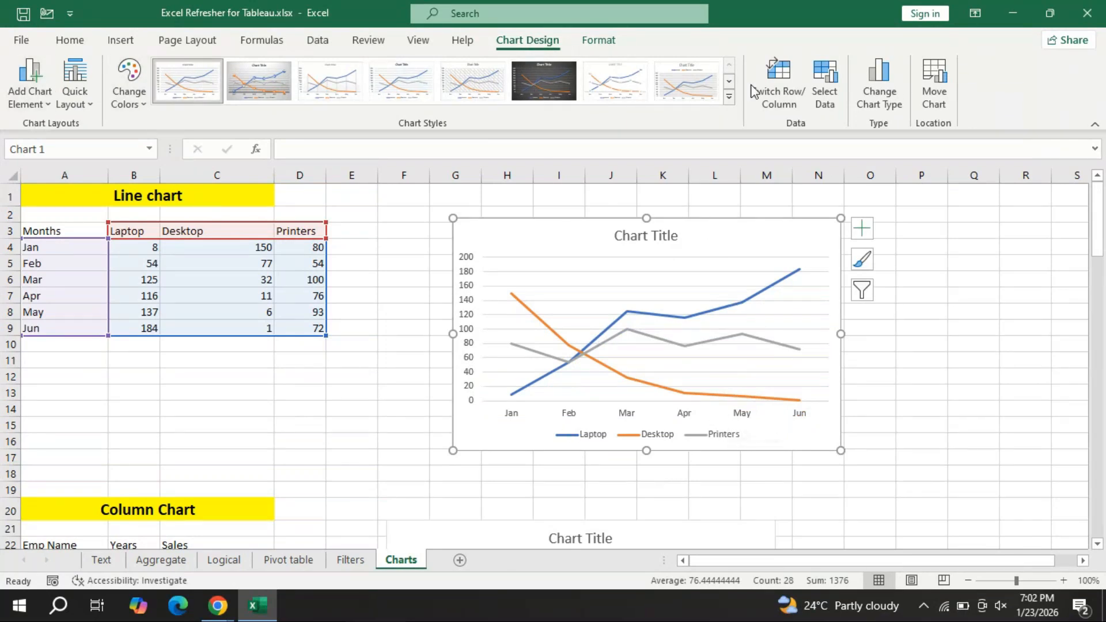
- Preview the line chart's available elements, from axes and titles through trendlines and up/down bars, and its quick layouts
click(47, 105)
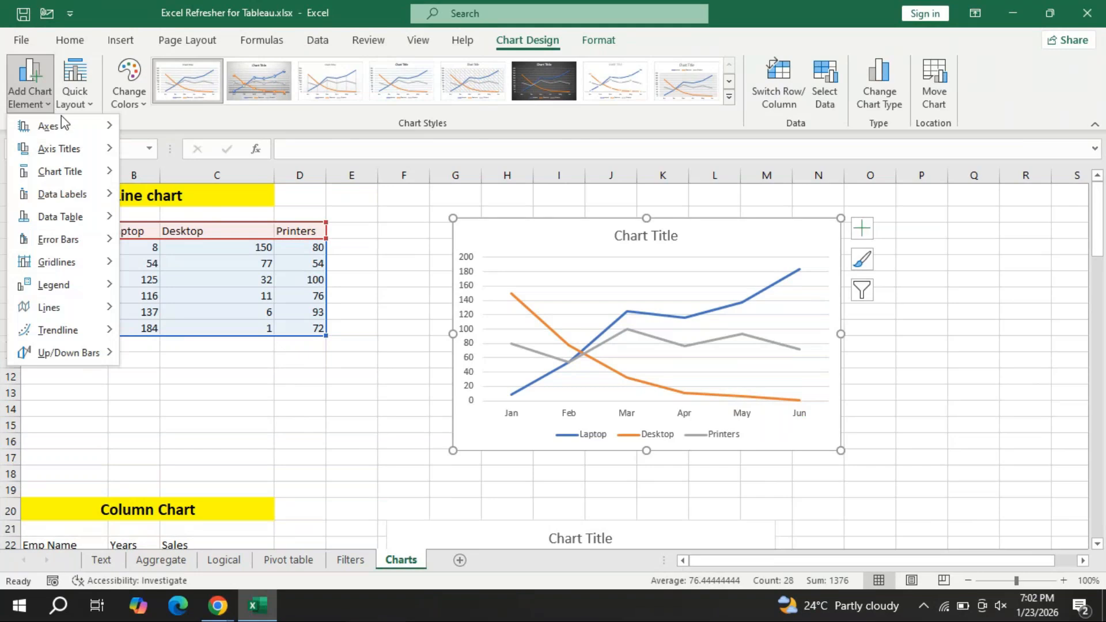
mouse_move(70, 128)
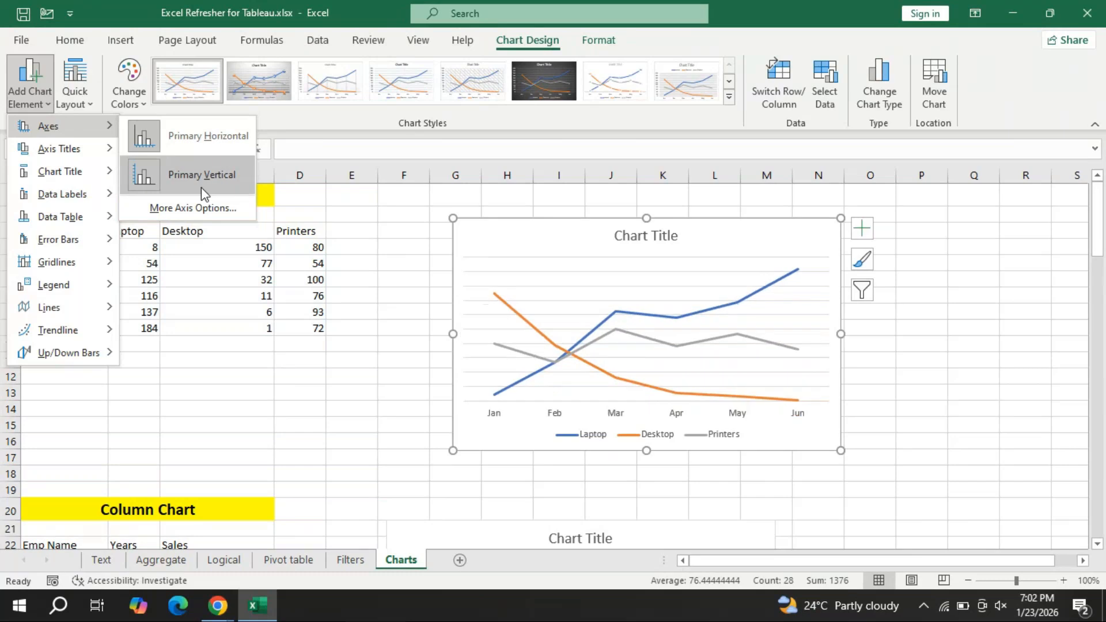
mouse_move(73, 152)
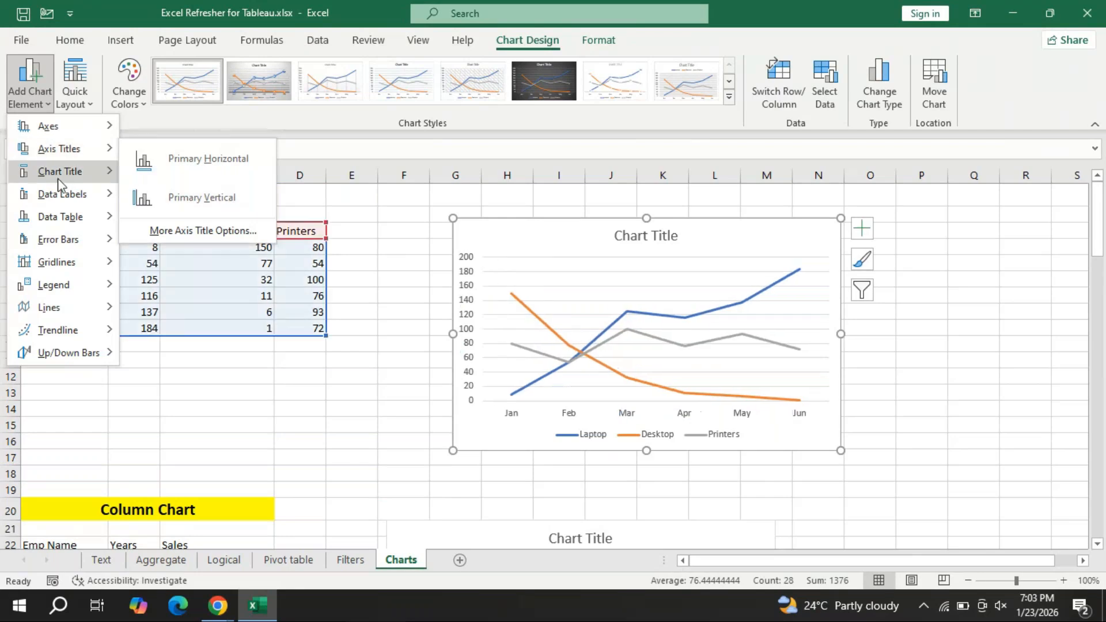
mouse_move(51, 175)
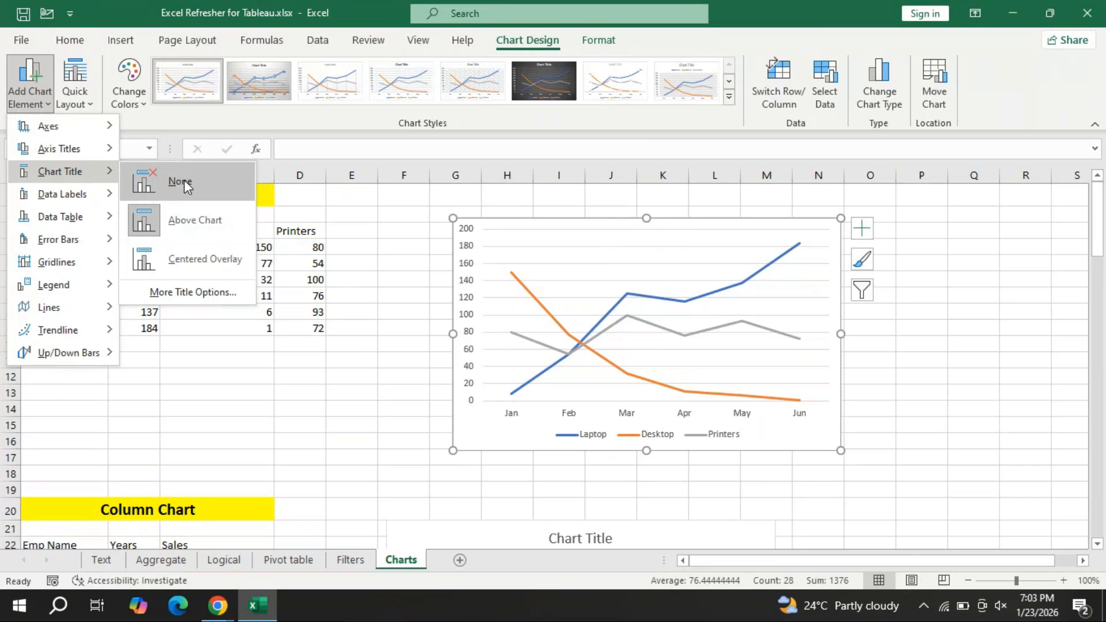
mouse_move(101, 194)
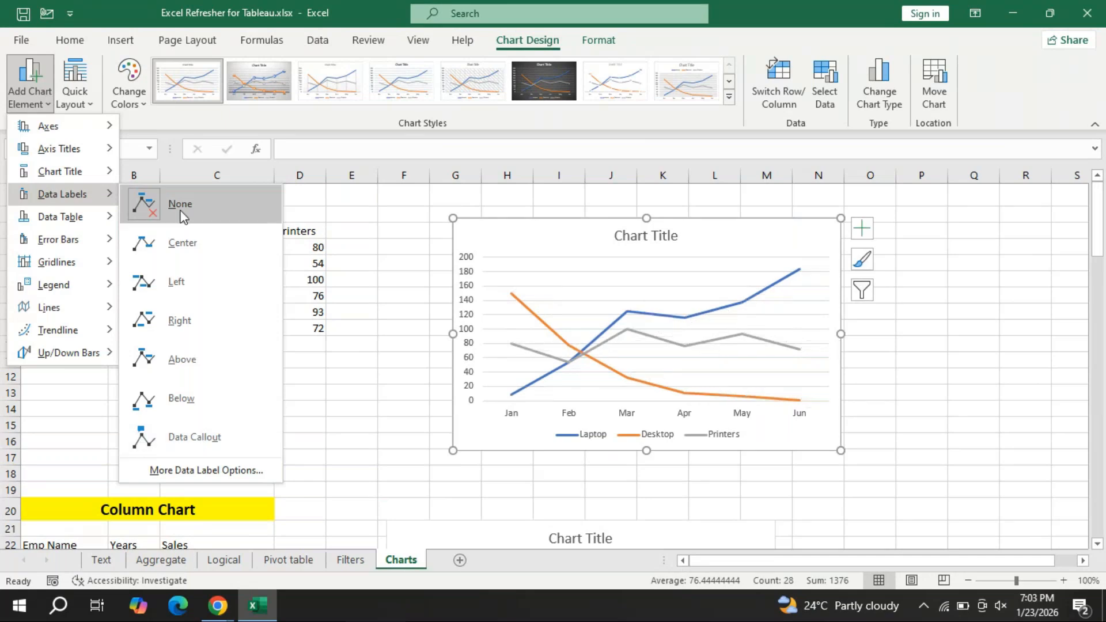
mouse_move(99, 217)
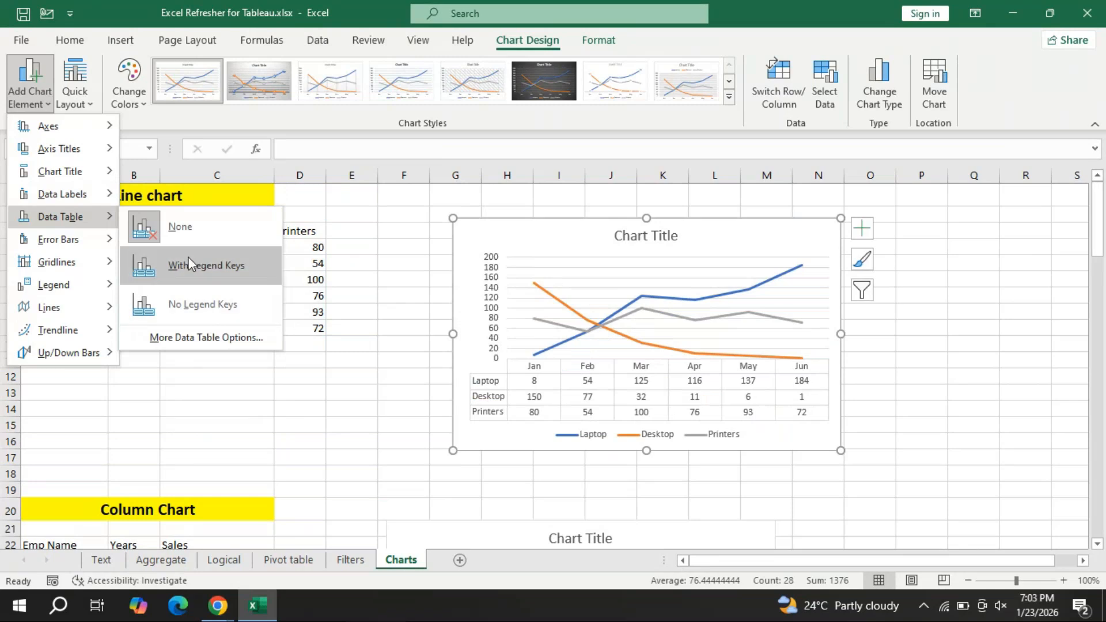
mouse_move(83, 236)
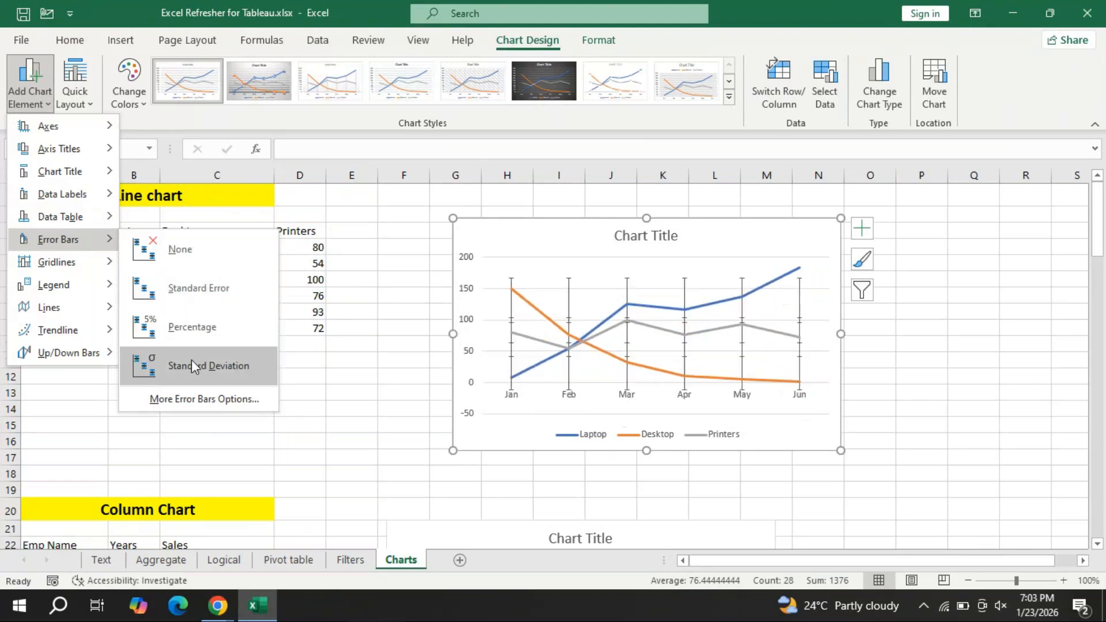
mouse_move(98, 264)
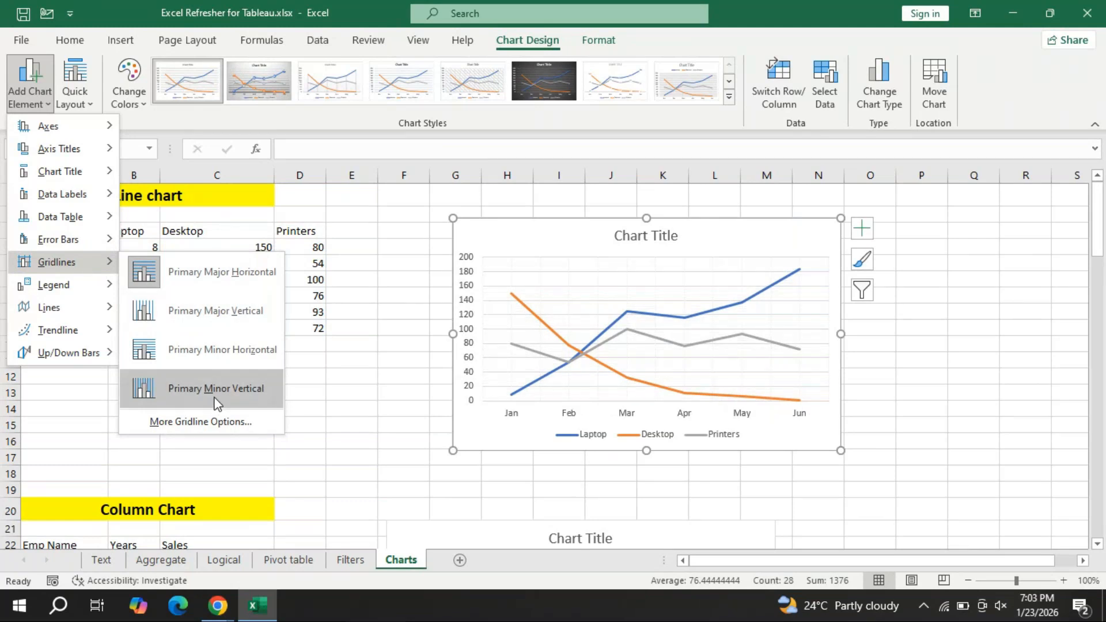
mouse_move(69, 291)
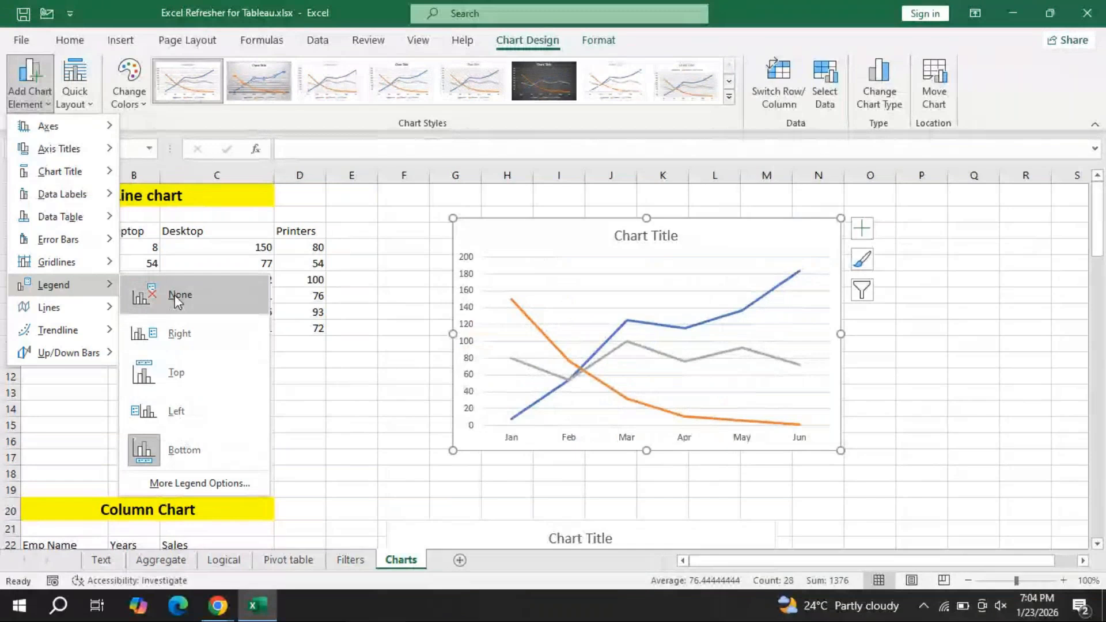
mouse_move(110, 308)
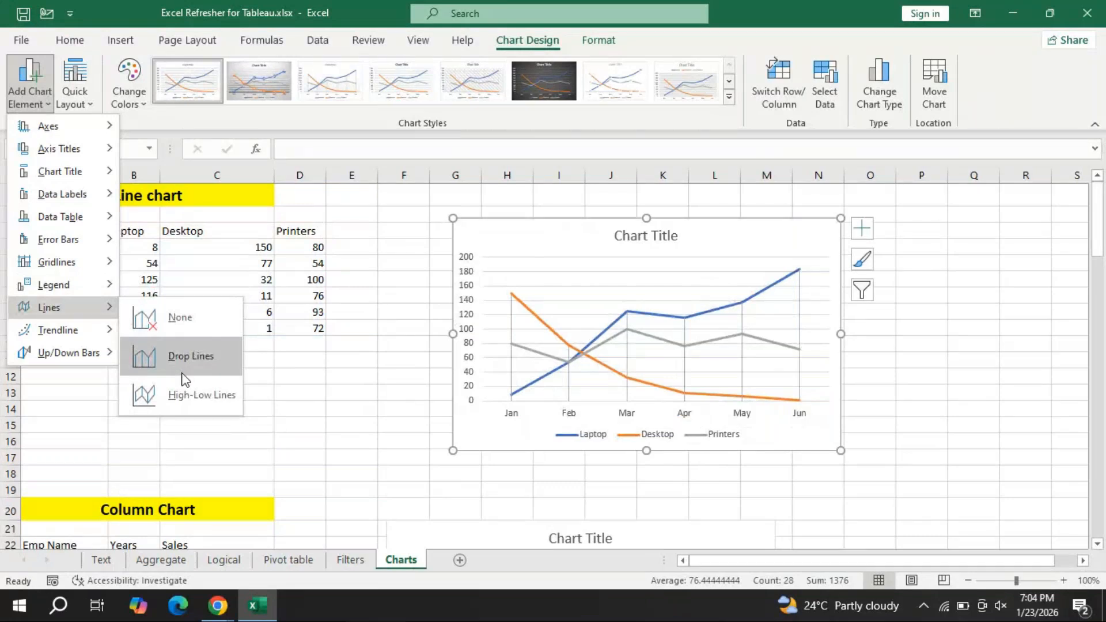
mouse_move(106, 332)
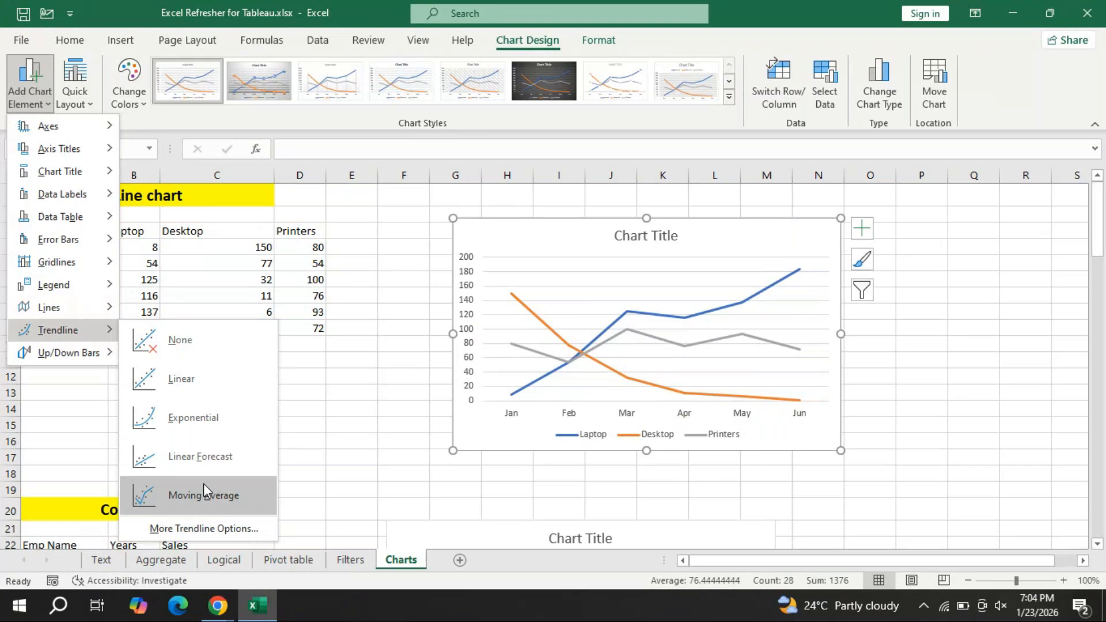
mouse_move(87, 360)
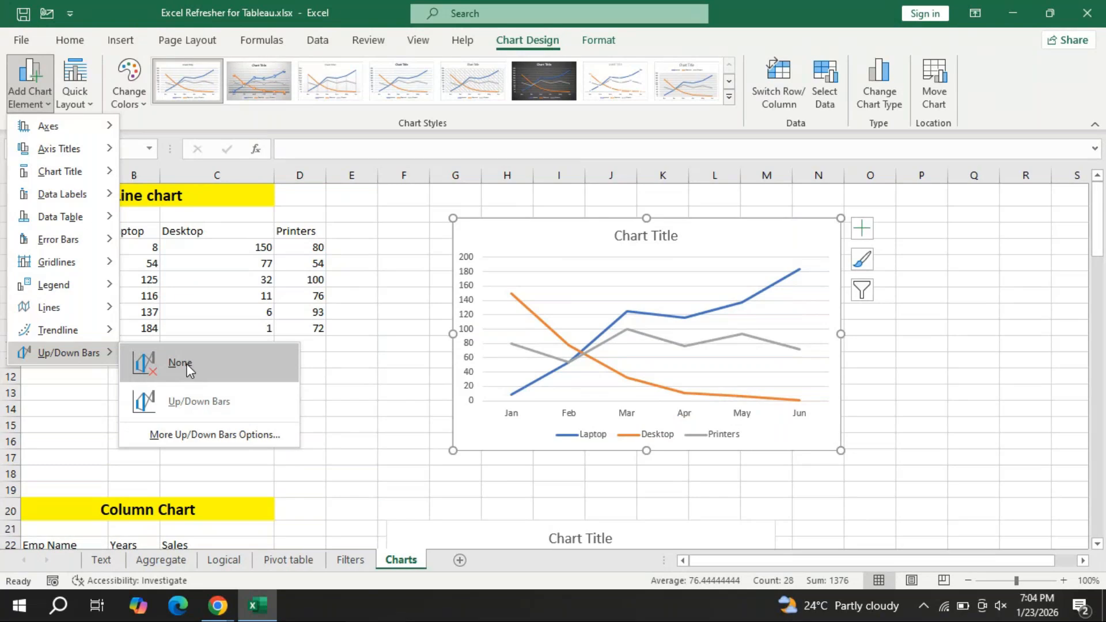
click(88, 102)
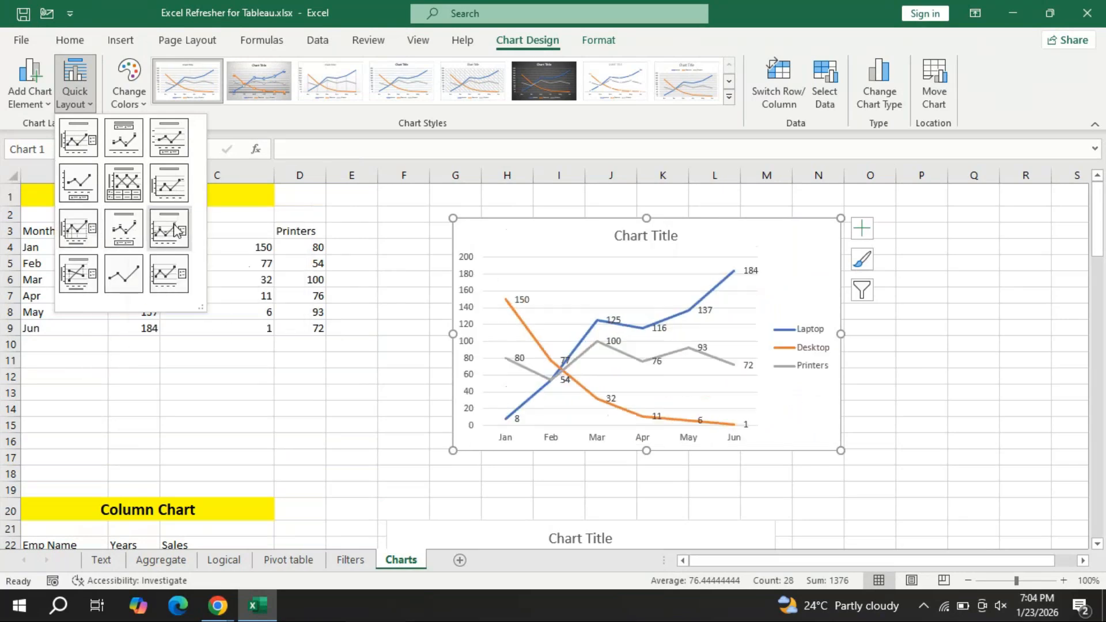
- Recolor the line chart with the colorful palette that starts with green, blue and yellow
click(141, 105)
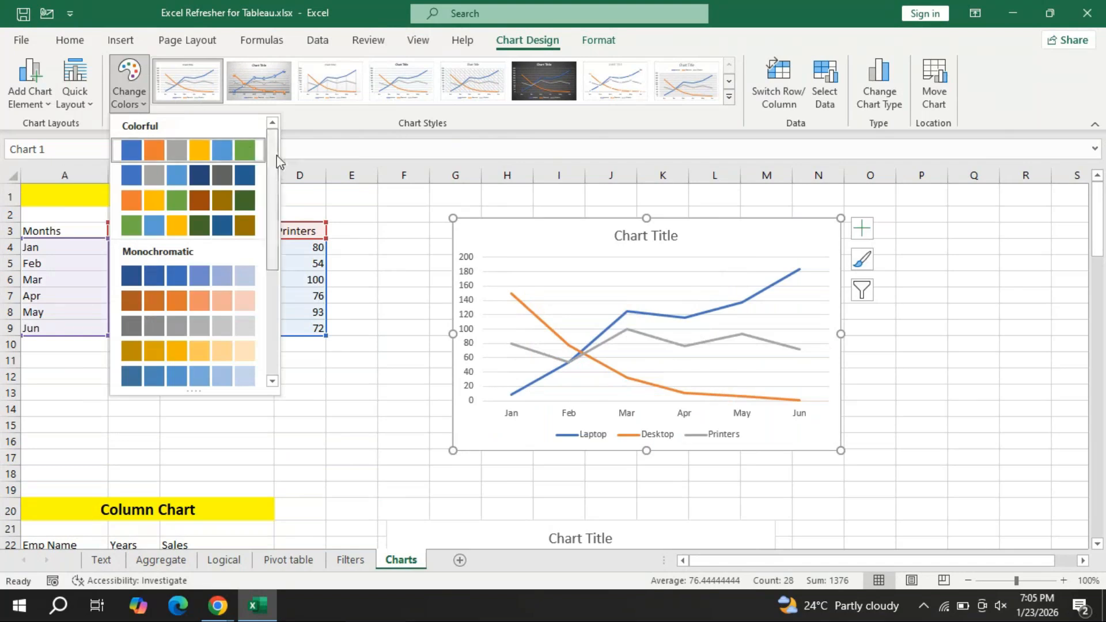
mouse_move(276, 154)
mouse_down()
mouse_move(271, 229)
mouse_move(275, 154)
mouse_up()
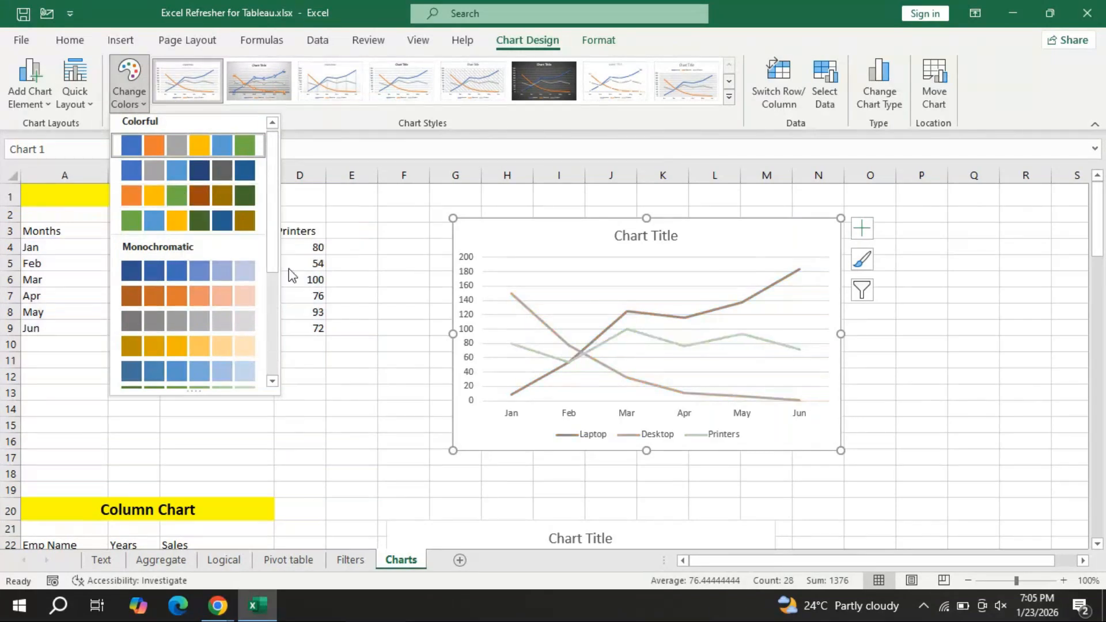
mouse_move(265, 241)
mouse_down()
mouse_move(267, 369)
mouse_move(275, 233)
mouse_up()
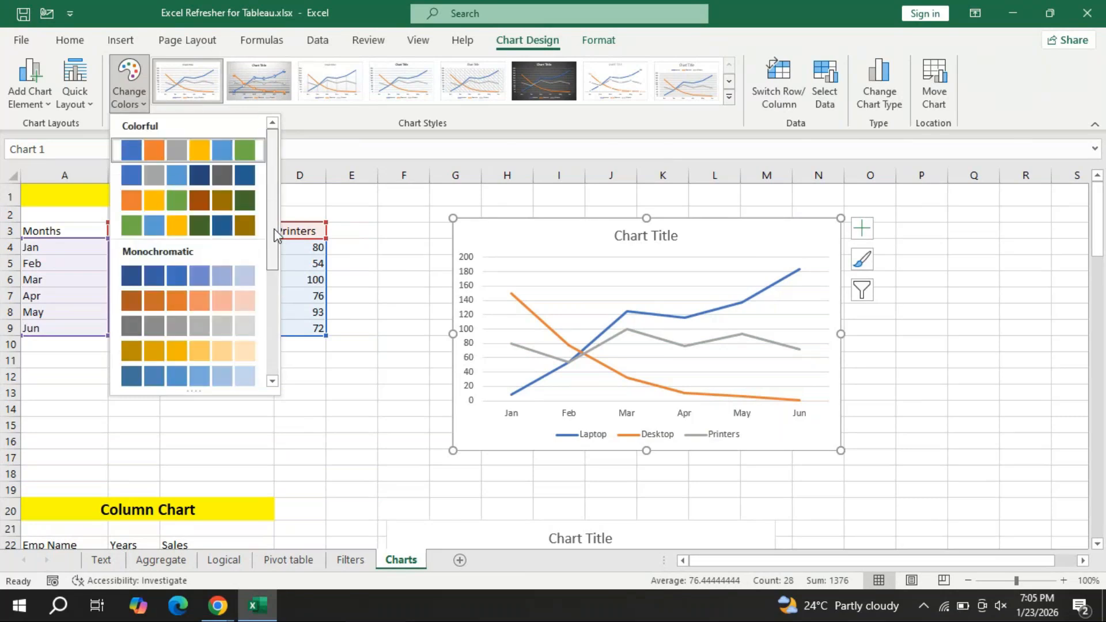
click(163, 221)
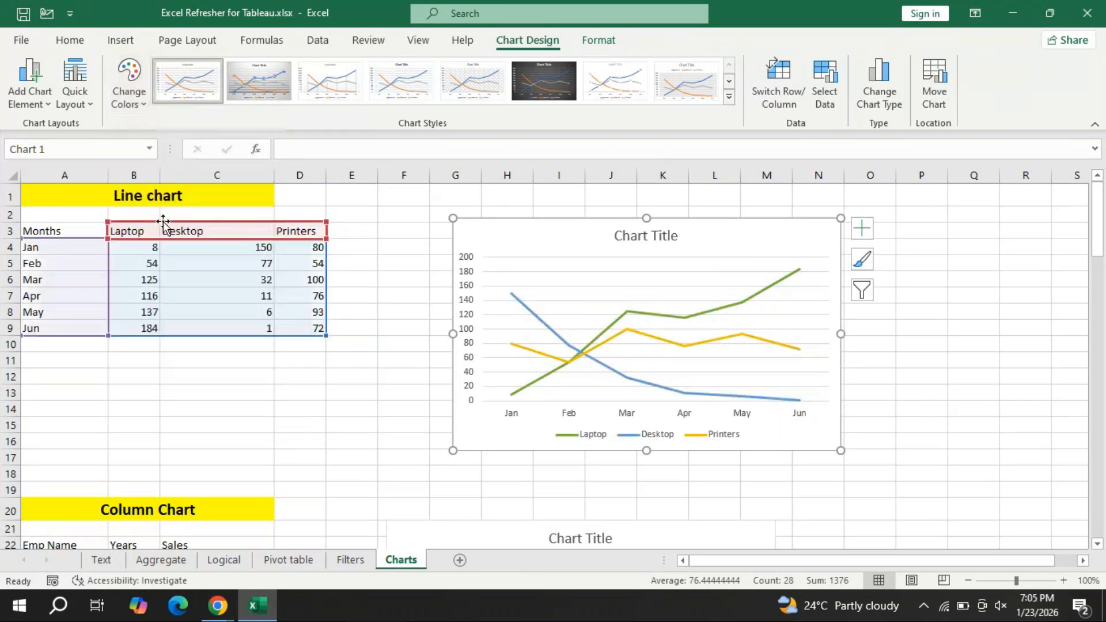
- Recolor the line chart with the dark-to-light orange monochromatic palette and apply the dark chart style with glowing lines
click(134, 97)
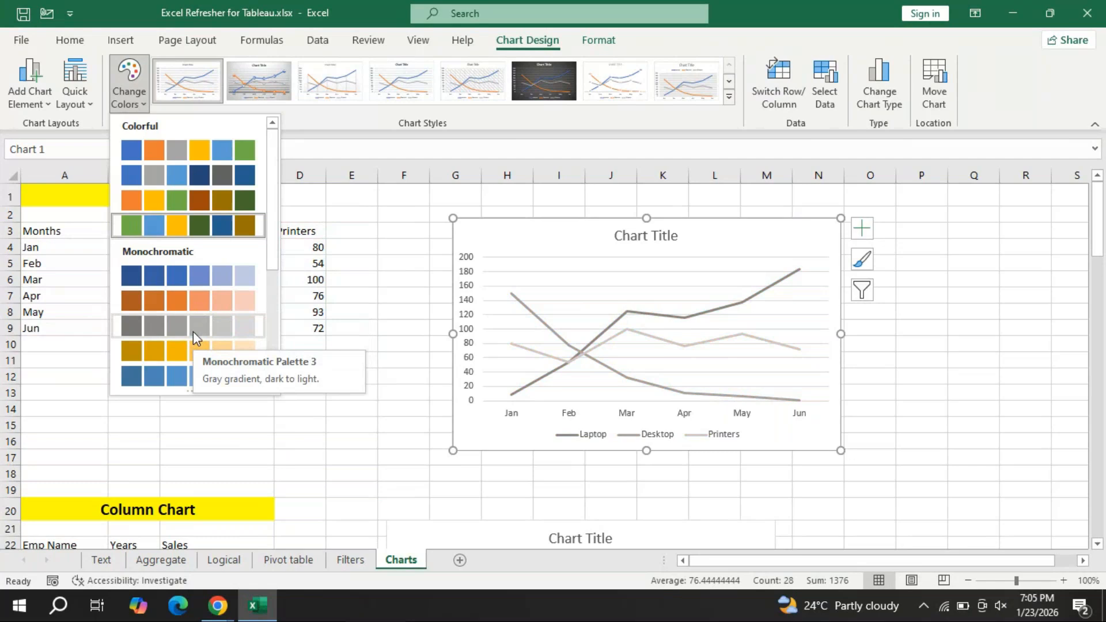
drag(273, 253, 272, 314)
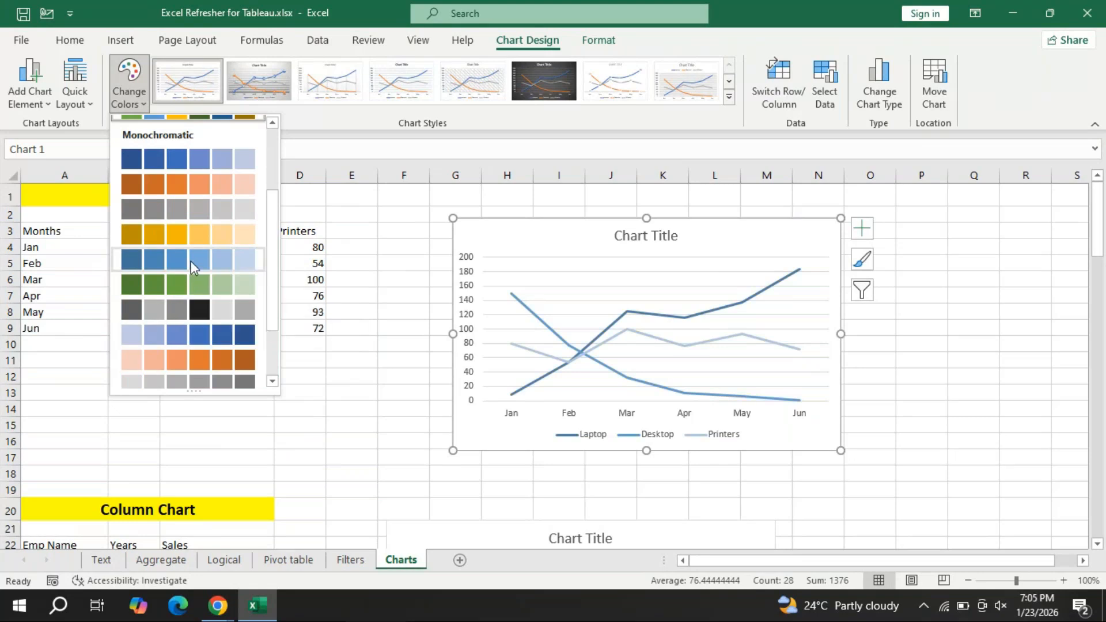
click(203, 185)
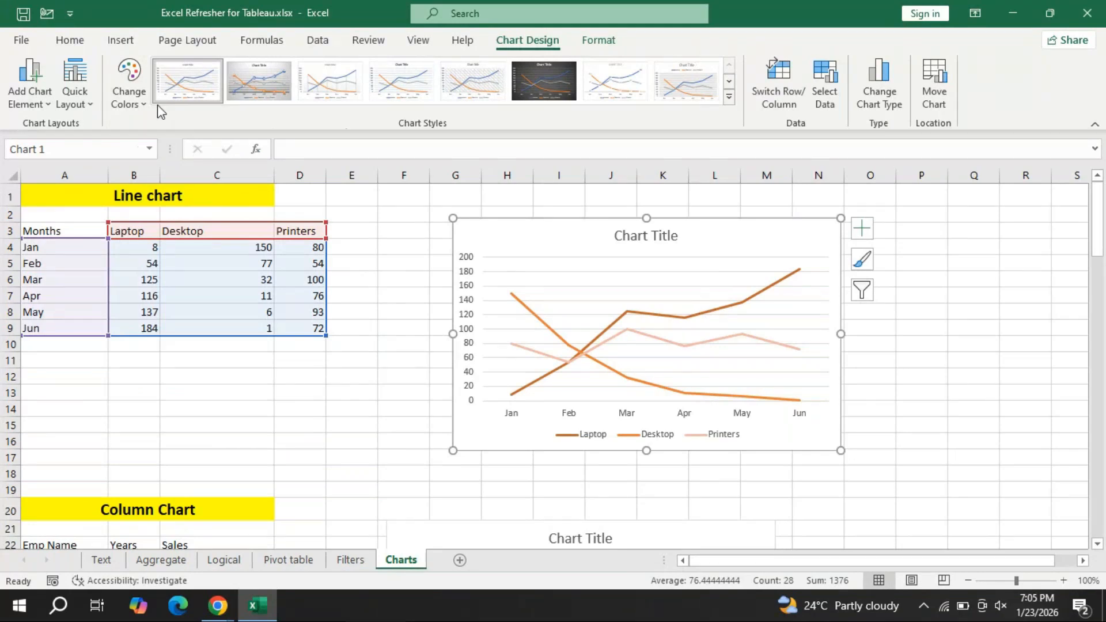
click(730, 97)
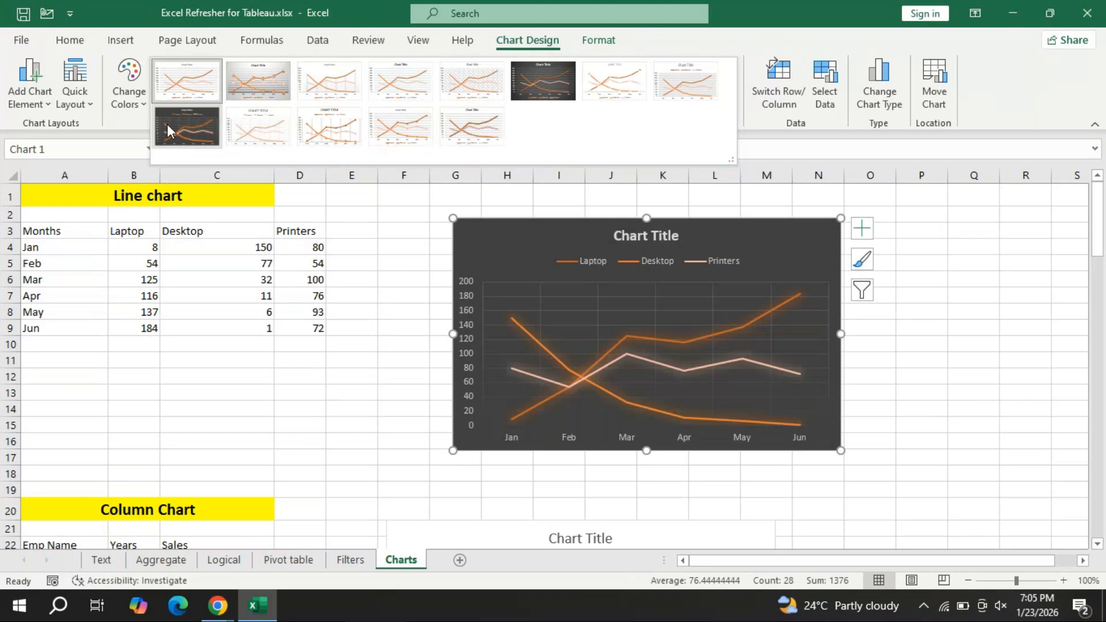
click(167, 124)
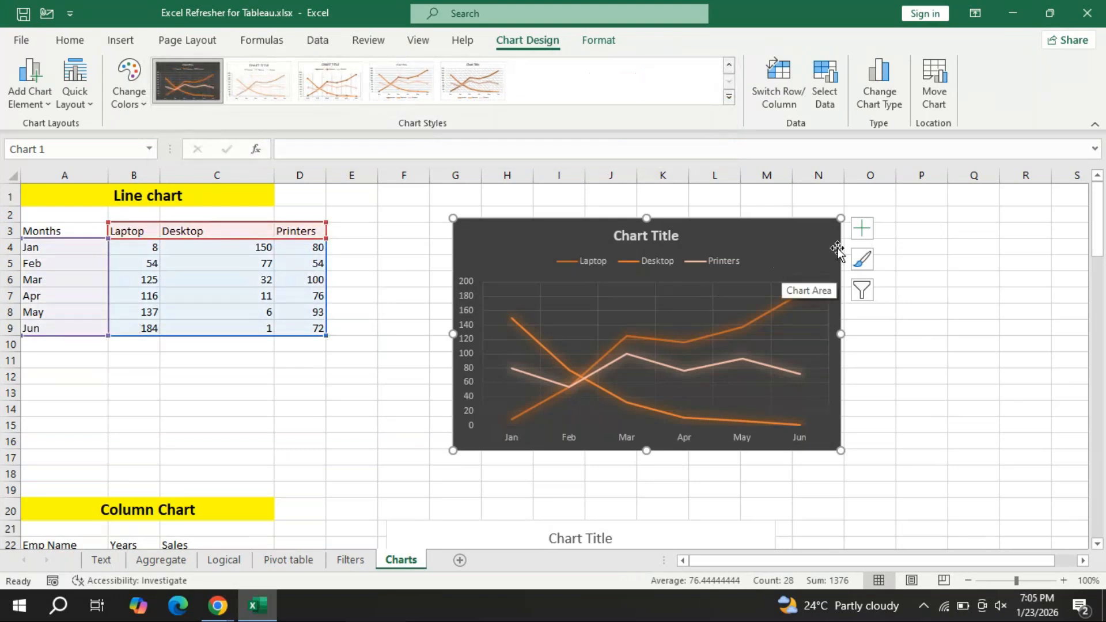
- Switch the line chart's rows and columns so the months become series, and switch them back
click(789, 104)
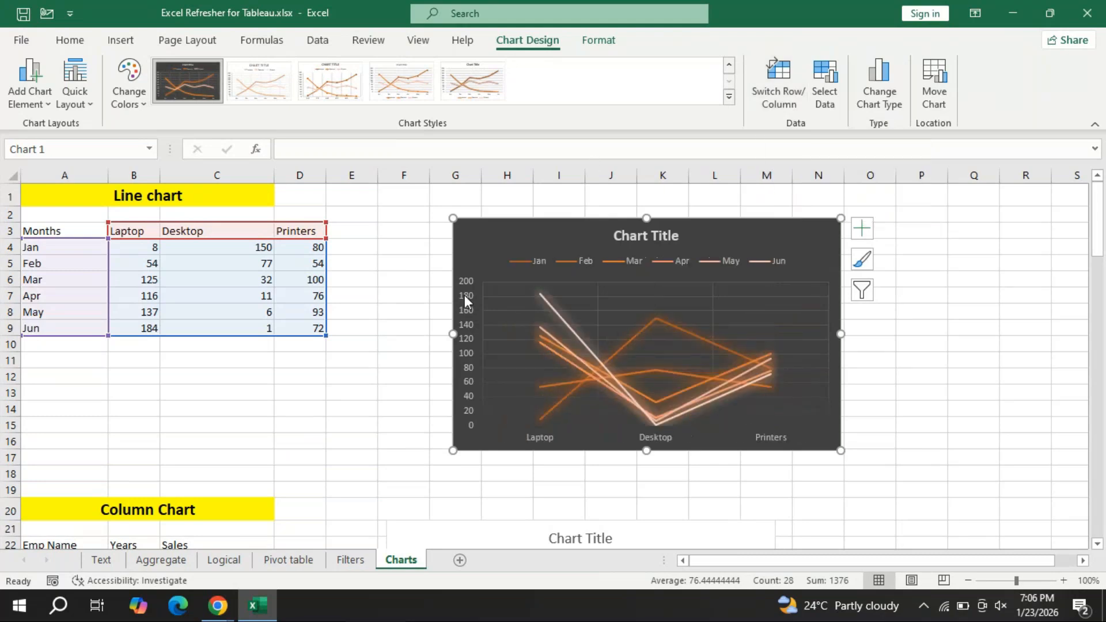
click(777, 105)
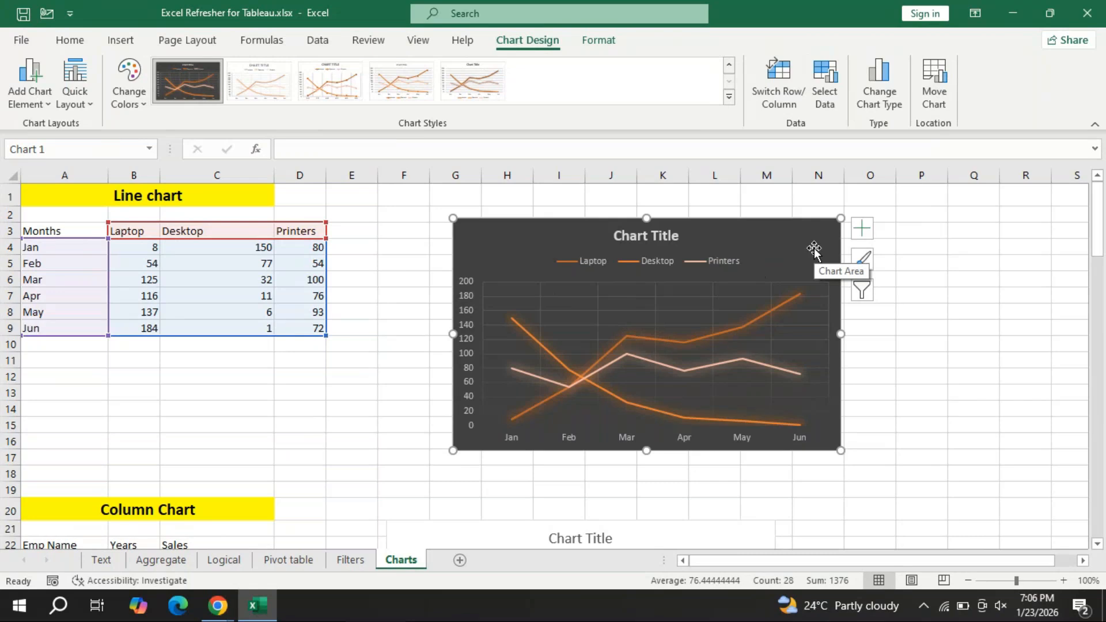
- Exclude the Printers series from the line chart's data source, keeping Laptop and Desktop
click(823, 97)
drag(892, 198, 857, 34)
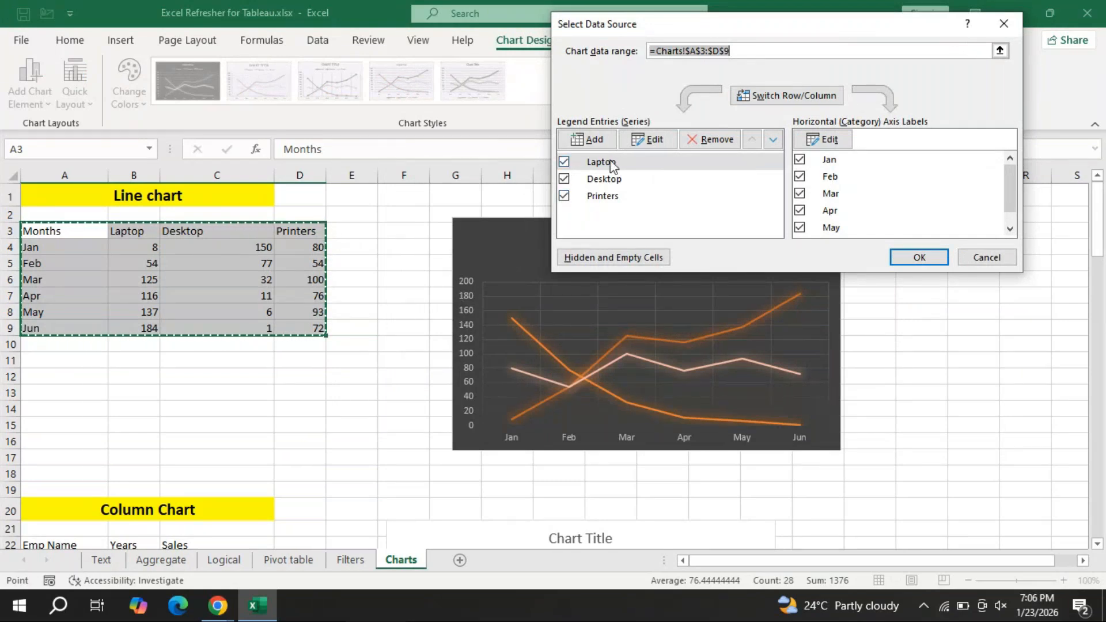
click(564, 196)
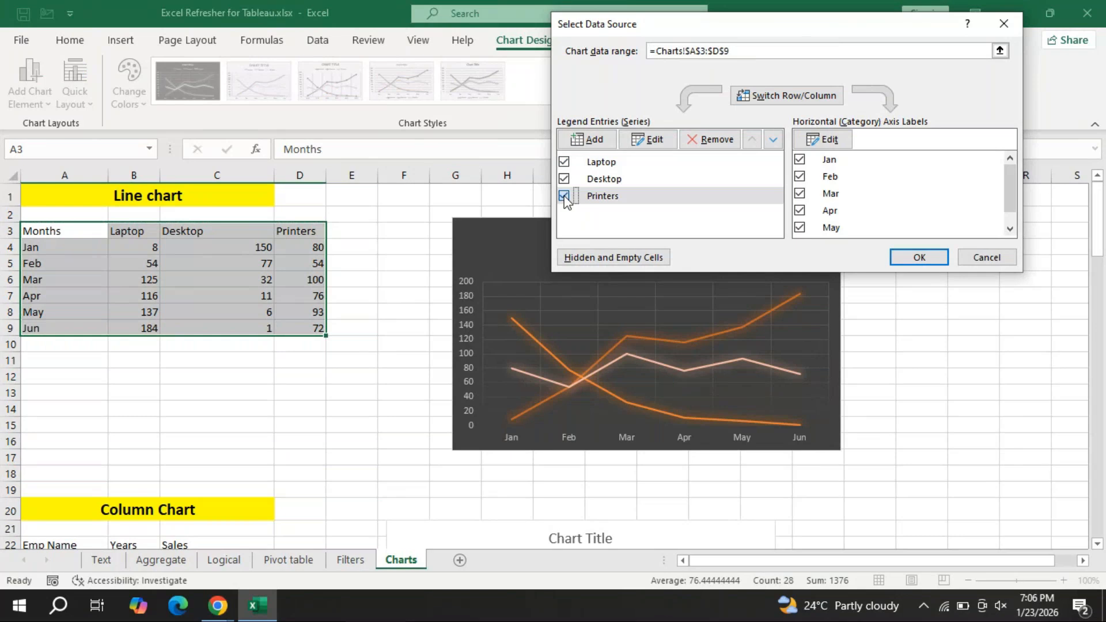
click(916, 260)
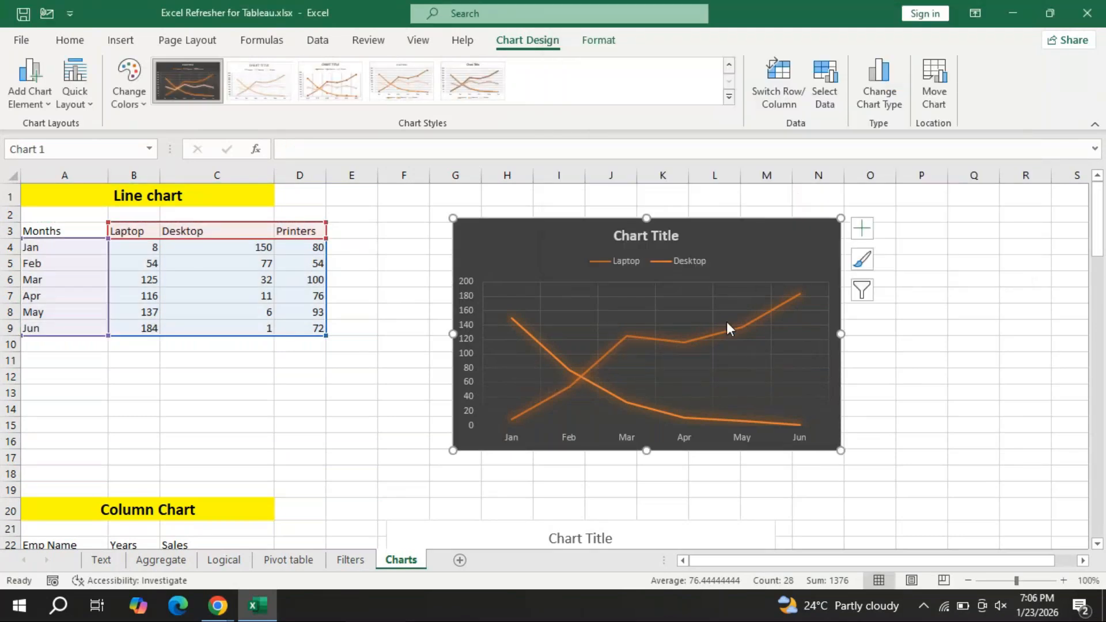
- Include the Printers series in the line chart's data source and exclude the Feb, Apr and Jun categories
click(814, 105)
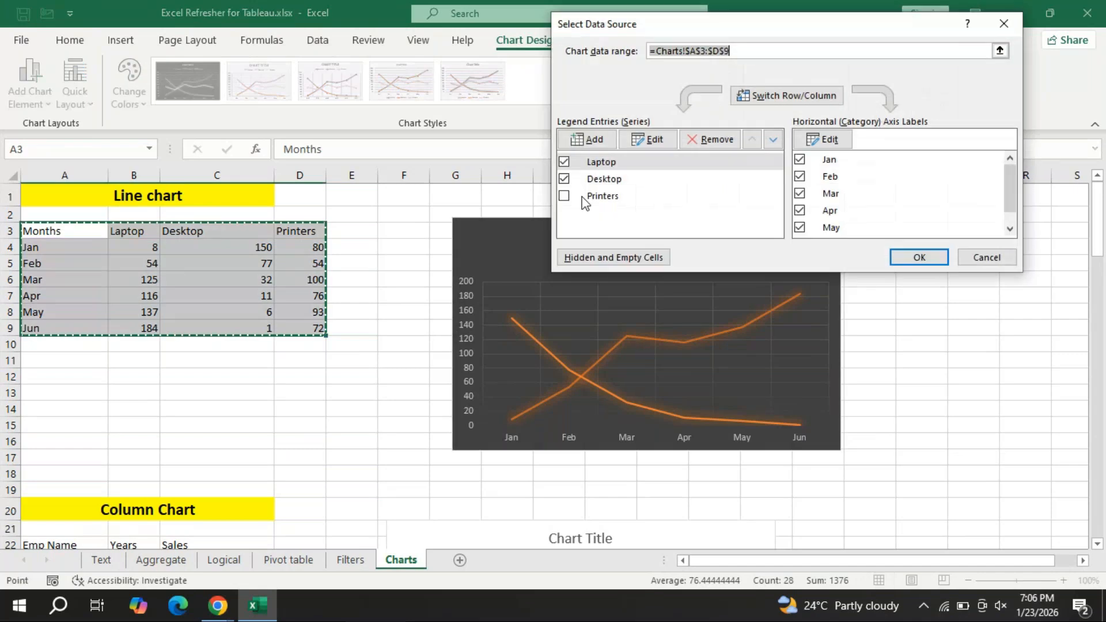
click(566, 195)
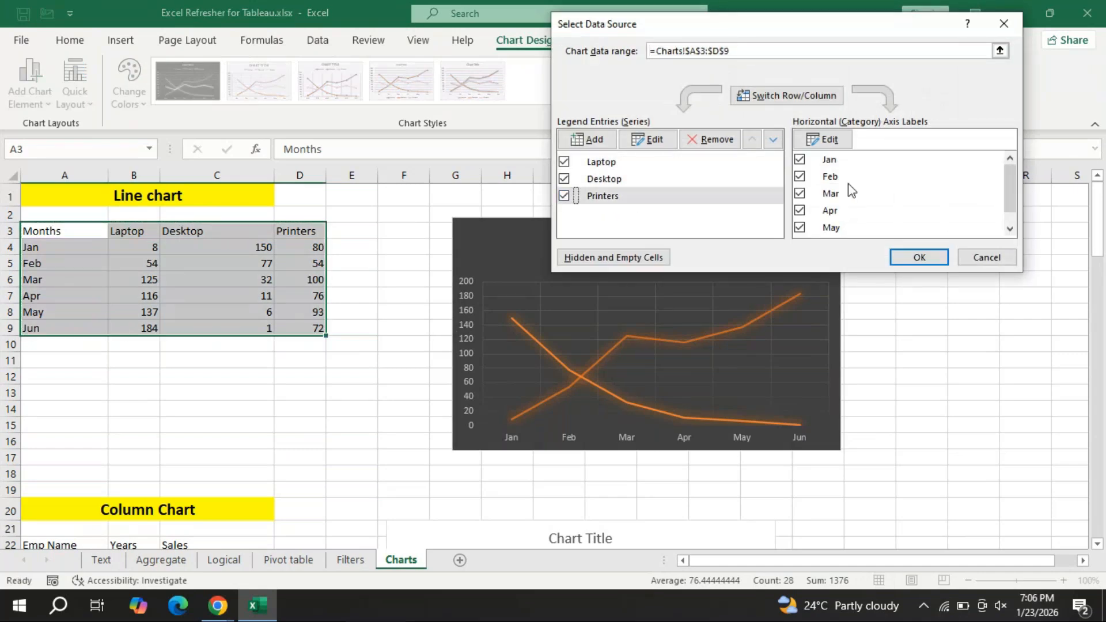
click(803, 179)
click(800, 211)
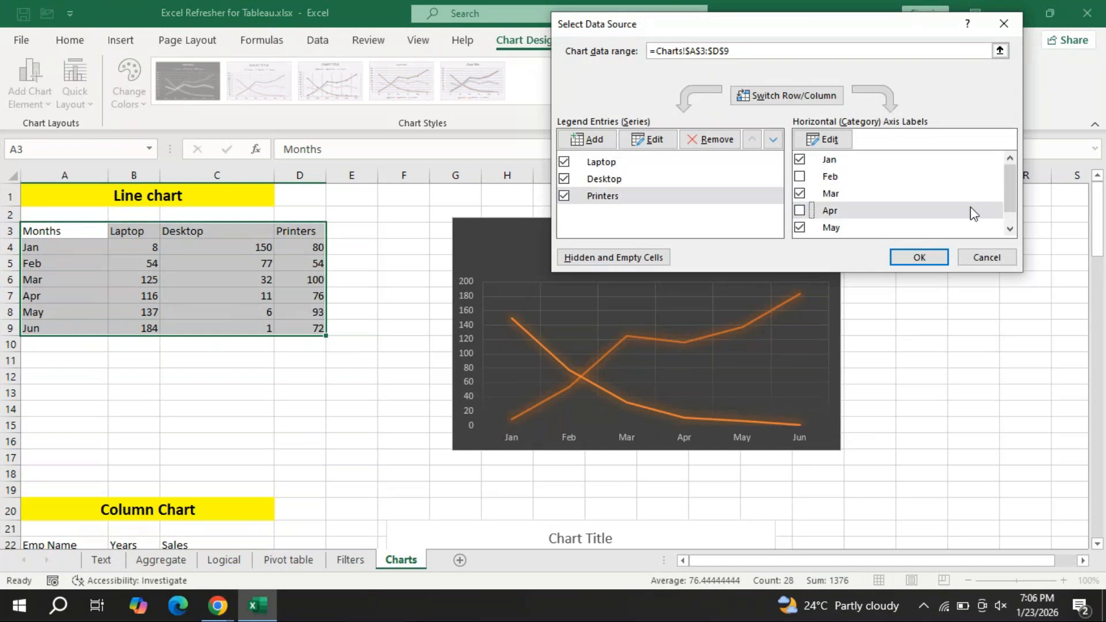
drag(1010, 188, 996, 223)
click(842, 226)
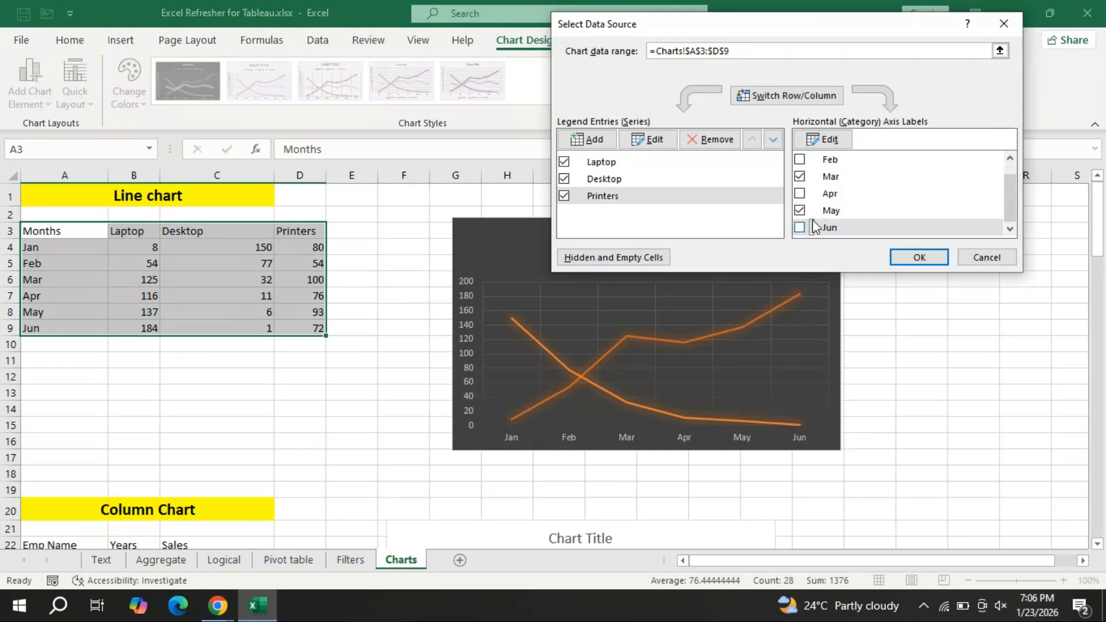
click(920, 257)
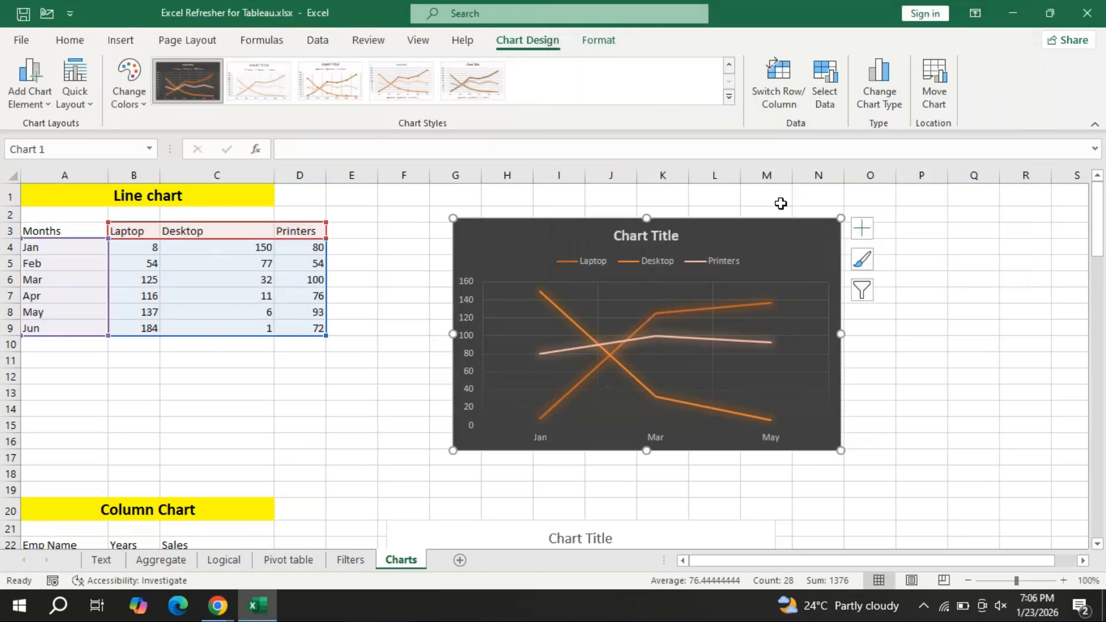
- Restore the Feb, Apr and Jun categories in the line chart's data source
click(814, 109)
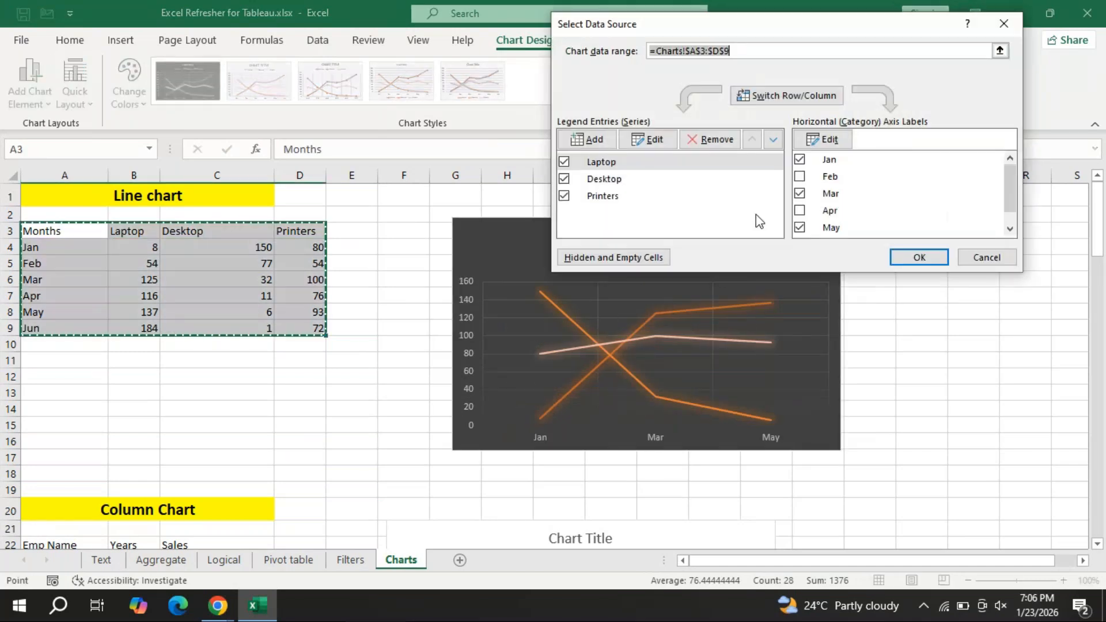
click(800, 212)
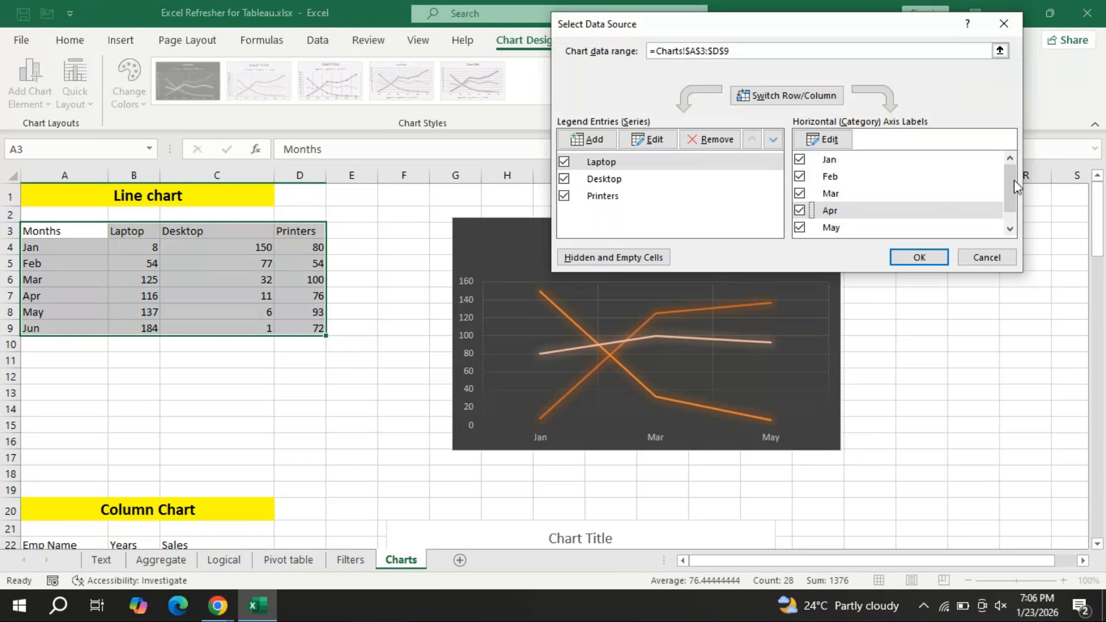
drag(1010, 198, 1008, 208)
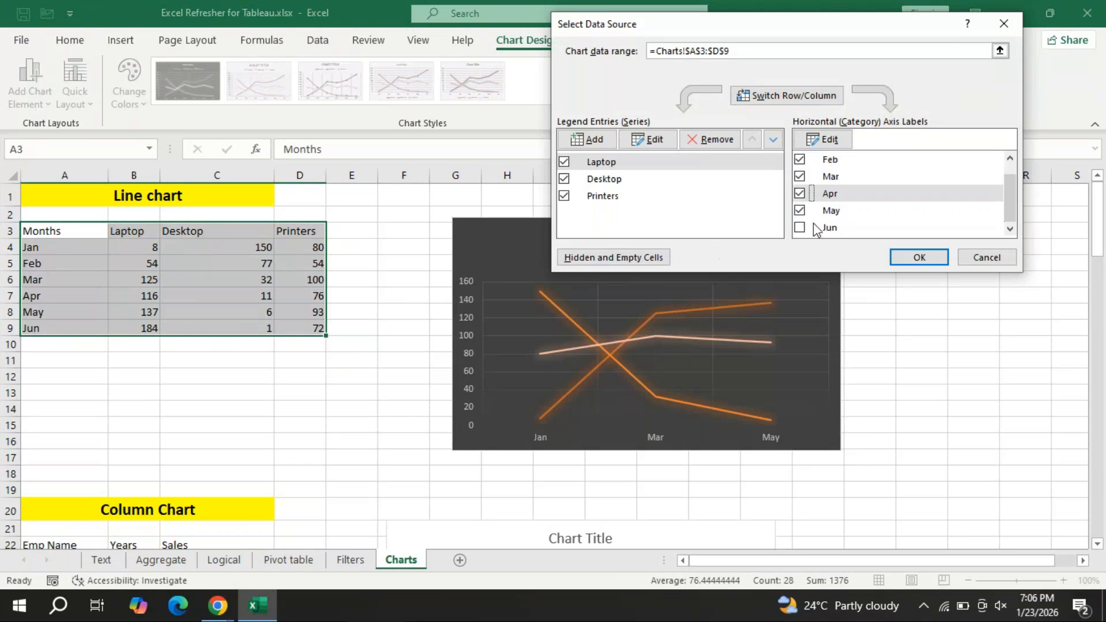
click(799, 227)
click(919, 257)
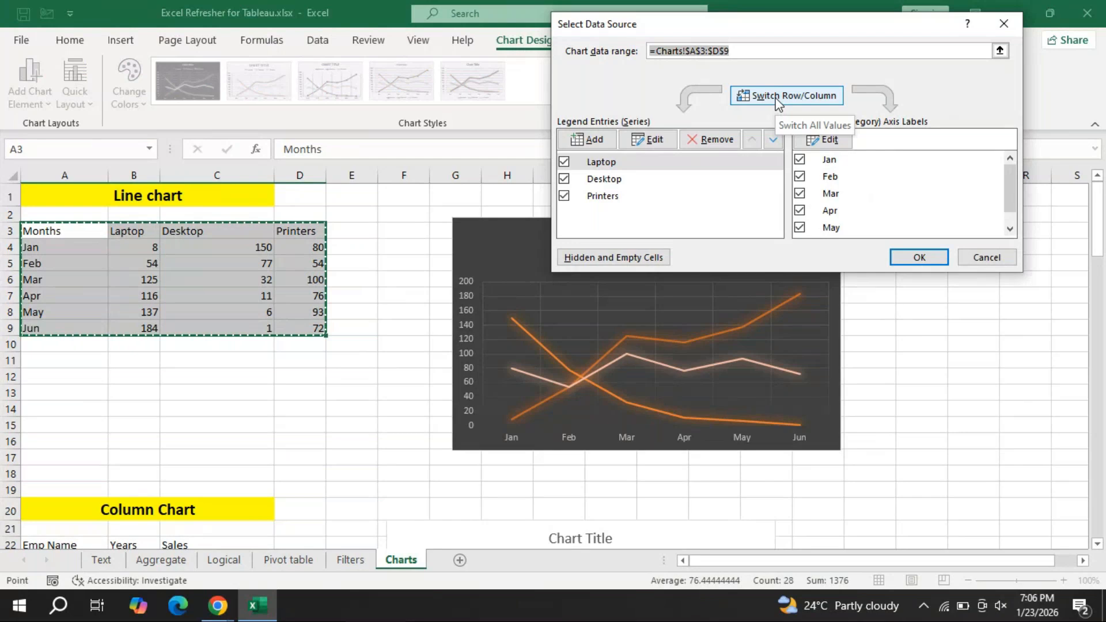
- Review the line chart's series and category selection and the available chart types, keeping the current settings
click(564, 162)
click(564, 178)
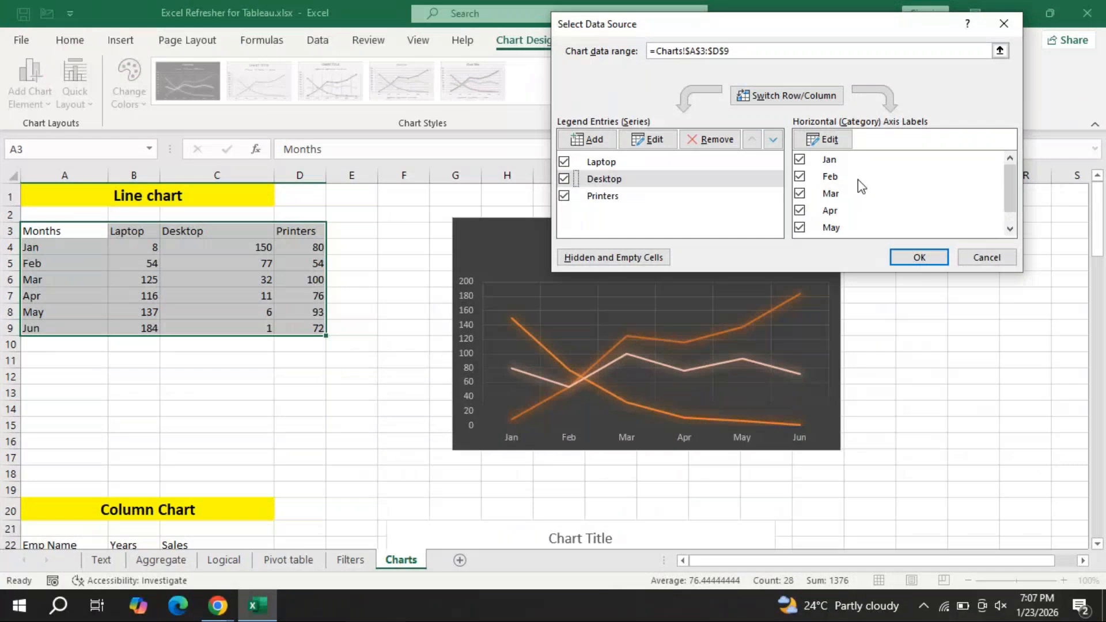
click(919, 258)
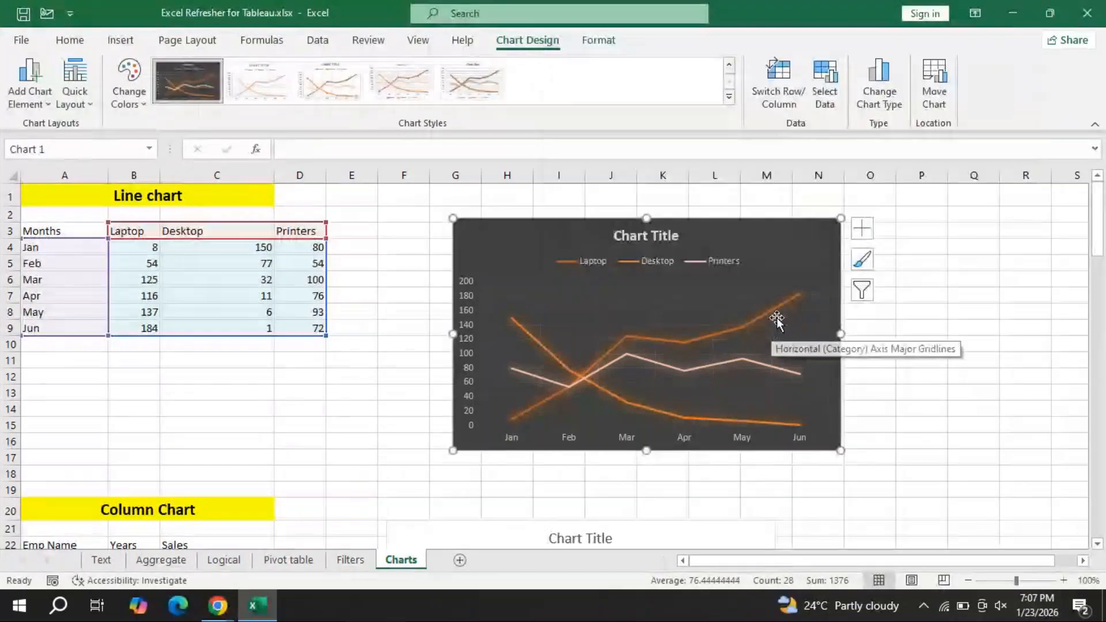
click(880, 95)
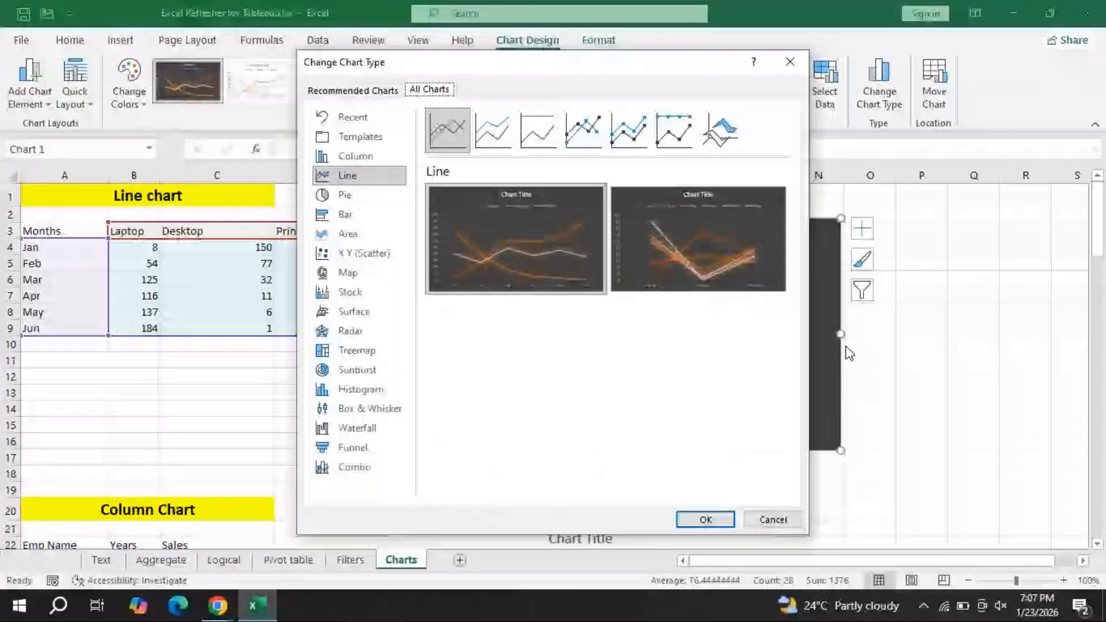
key(Return)
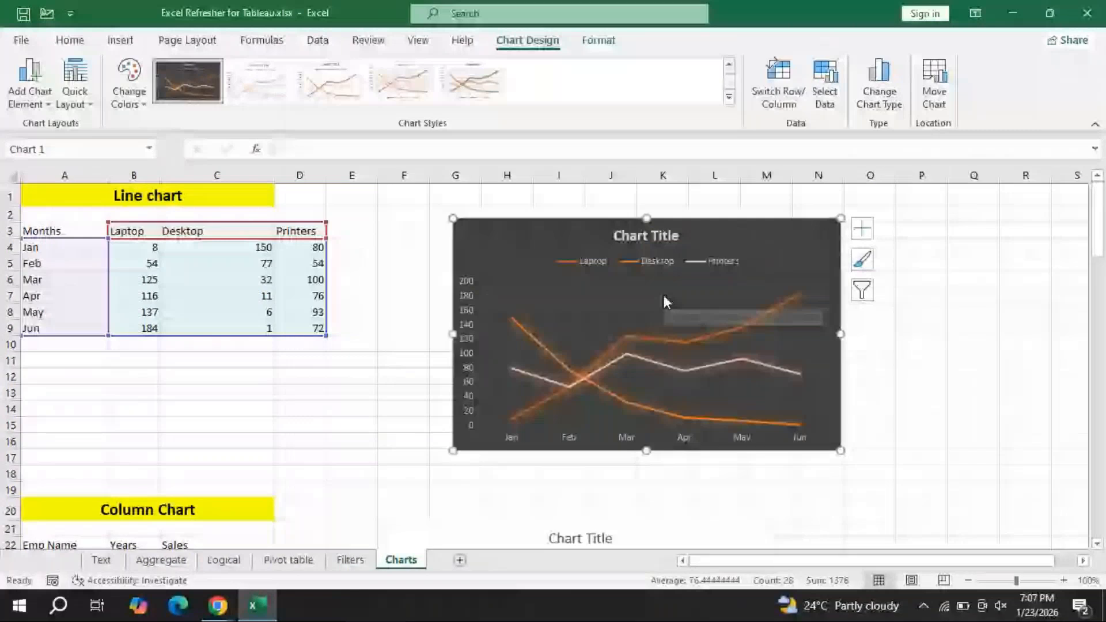
- Move the line chart to a new sheet named Chart1 and compare it with the Charts sheet
click(944, 105)
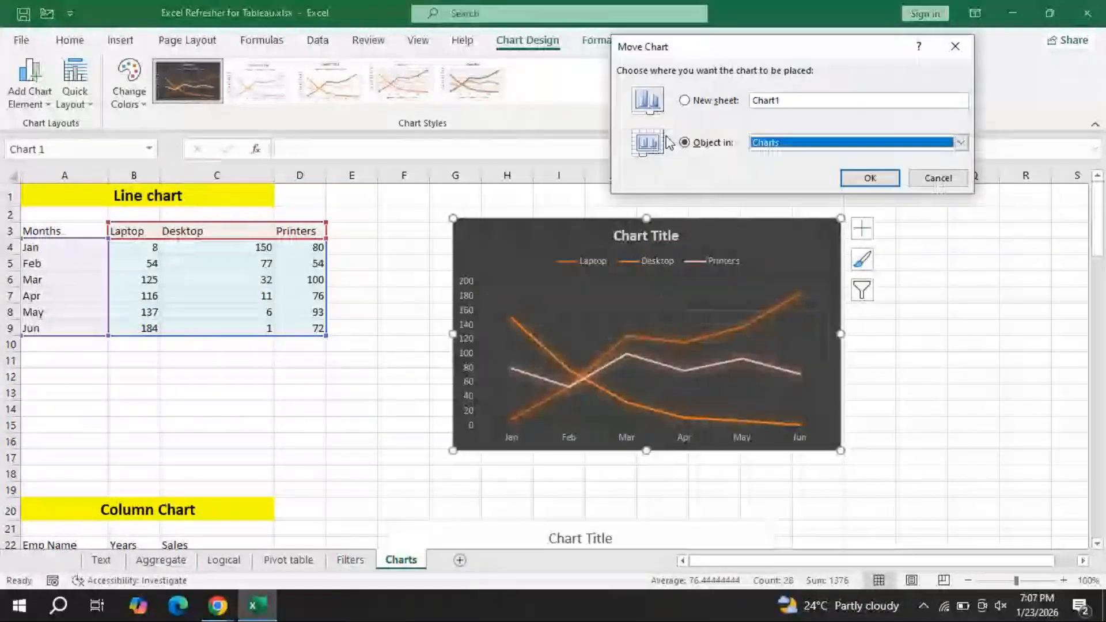
click(685, 100)
key(Return)
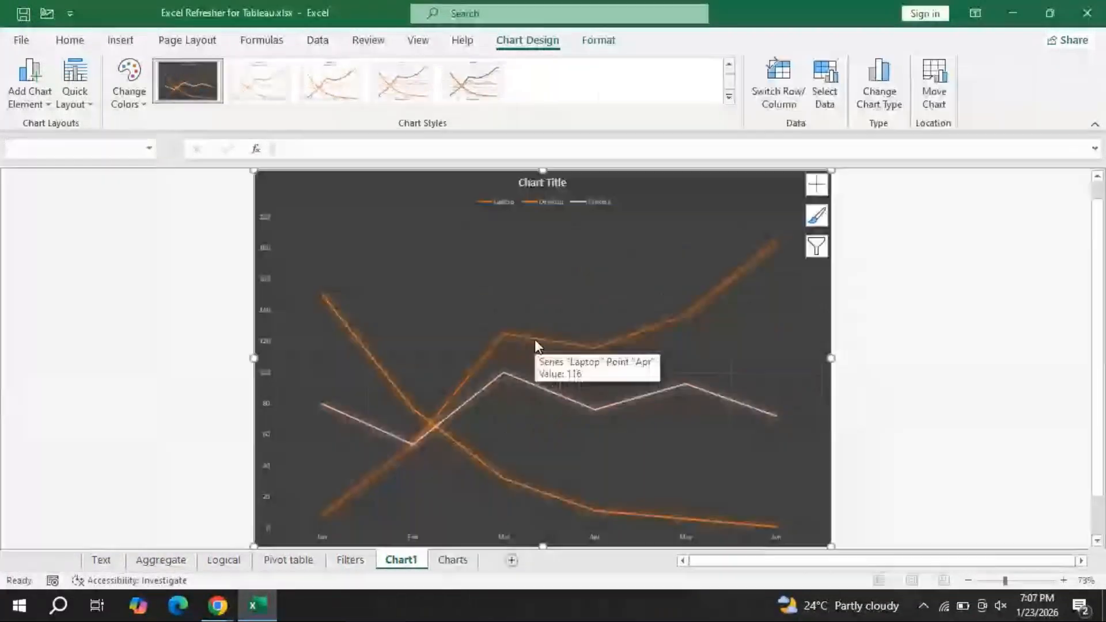
click(447, 562)
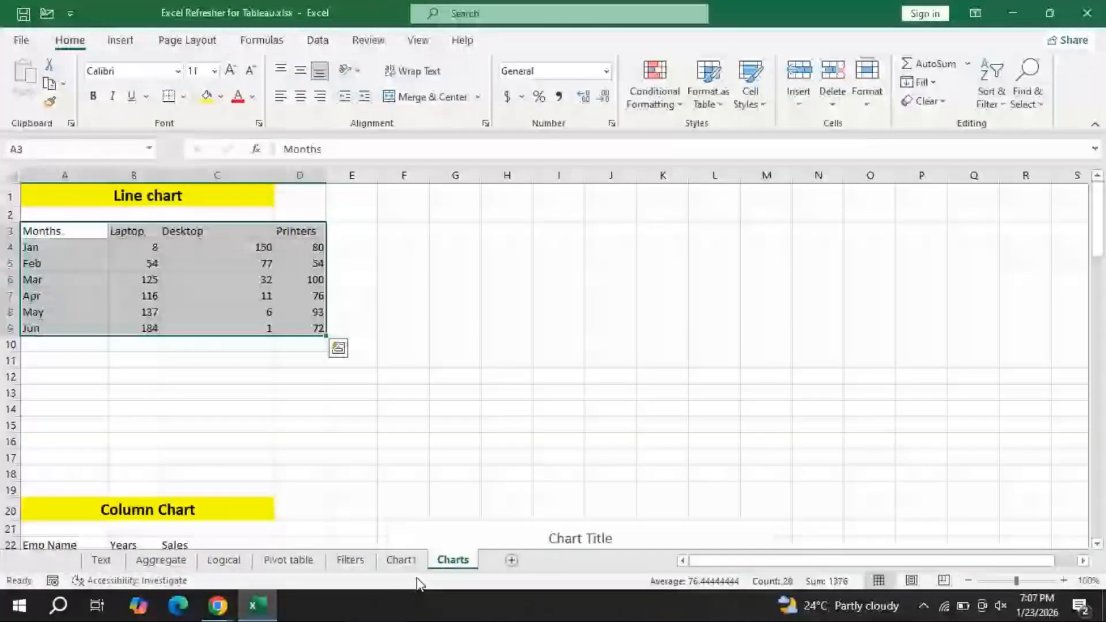
click(401, 560)
- Insert the recommended Line chart for the Laptop, Desktop and Printers data A3:D9 on the Charts sheet
key(ctrl+Page_Down)
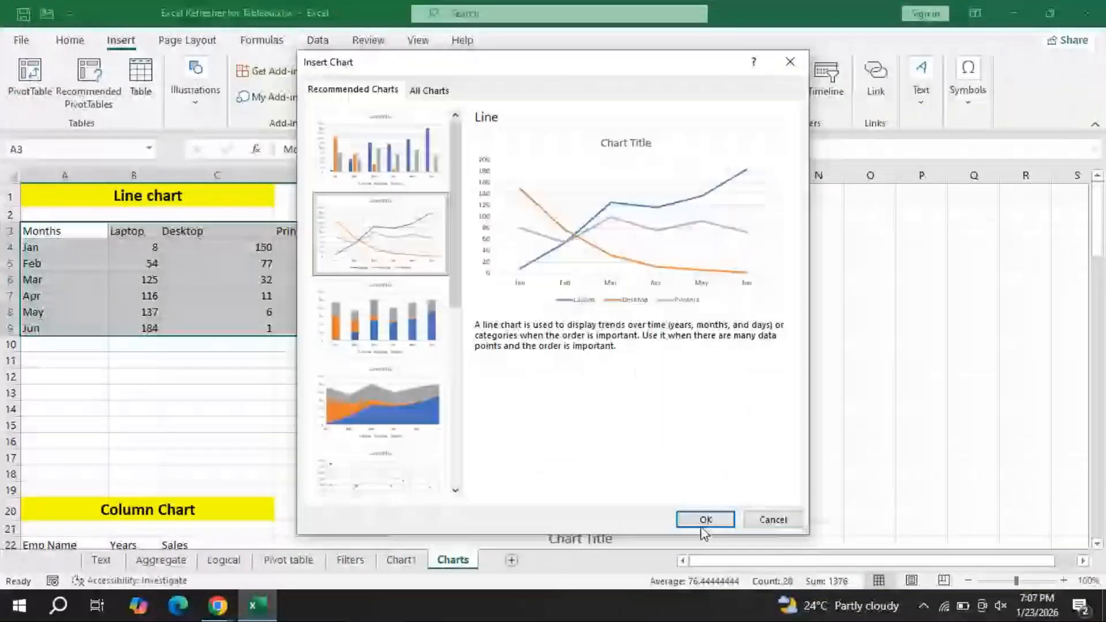
click(704, 522)
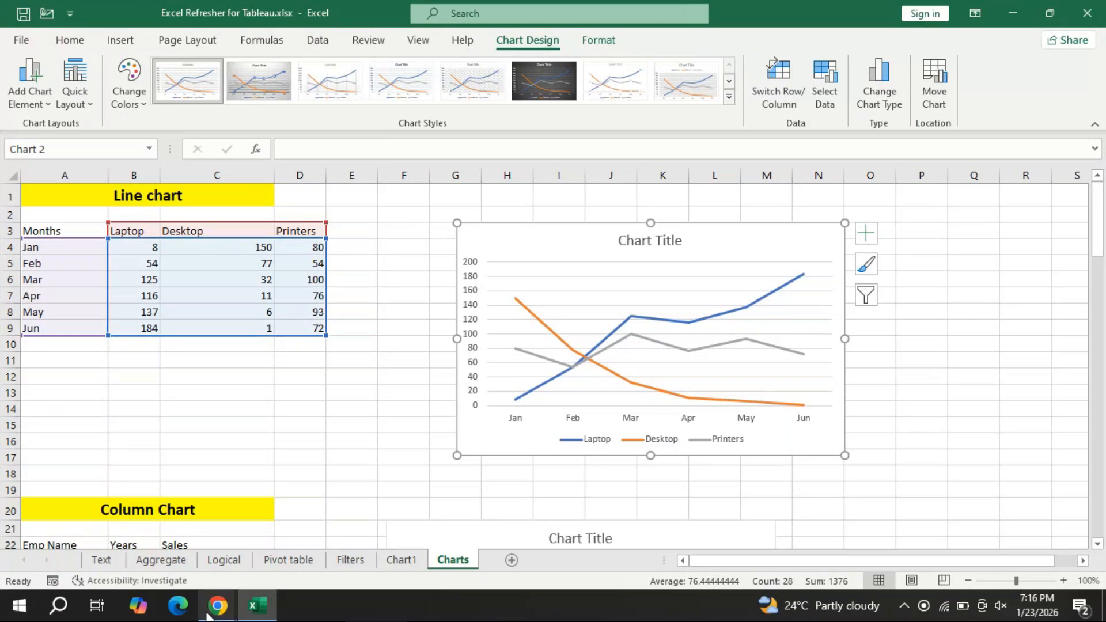
mouse_move(209, 615)
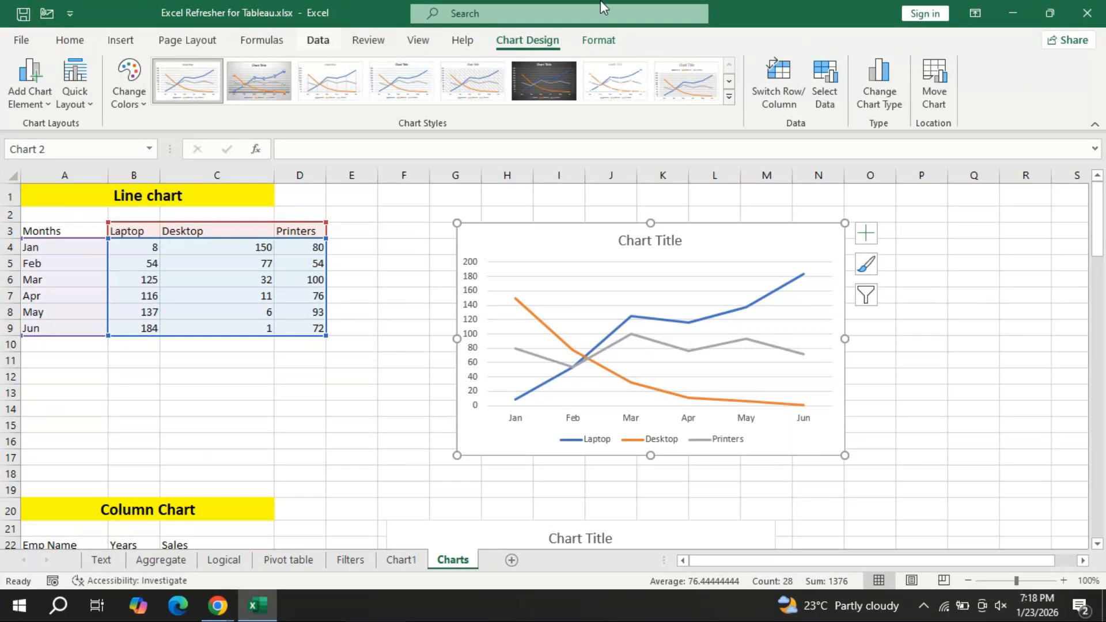
click(925, 340)
- Select the employee sales data A22:C29 in the Column Chart section and delete the existing column chart beside it
drag(1094, 249, 1094, 296)
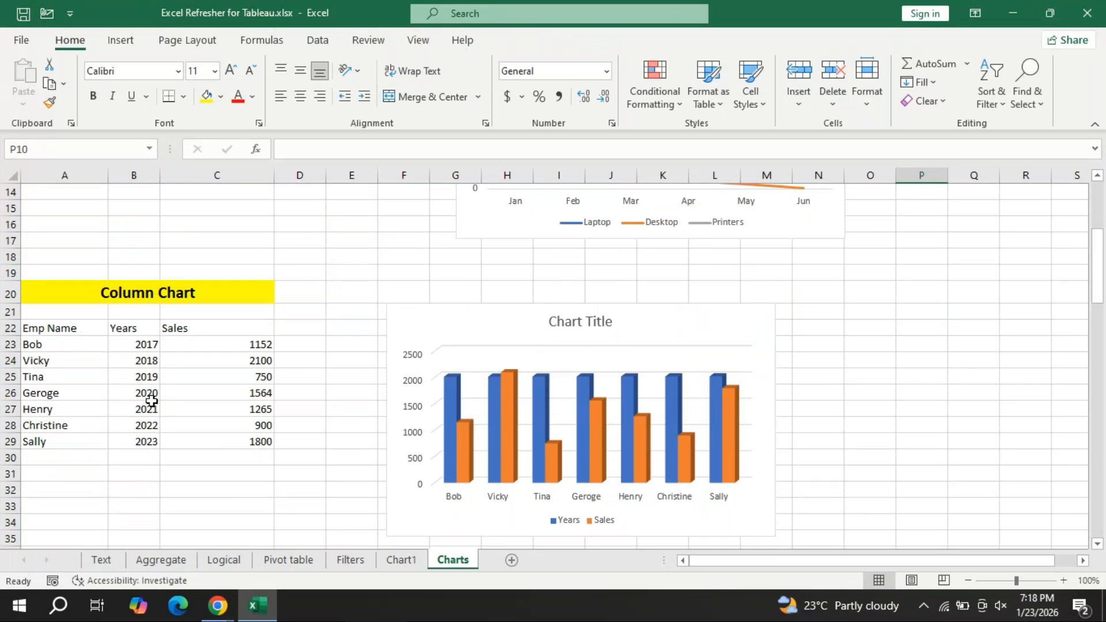
drag(45, 328, 218, 447)
click(446, 326)
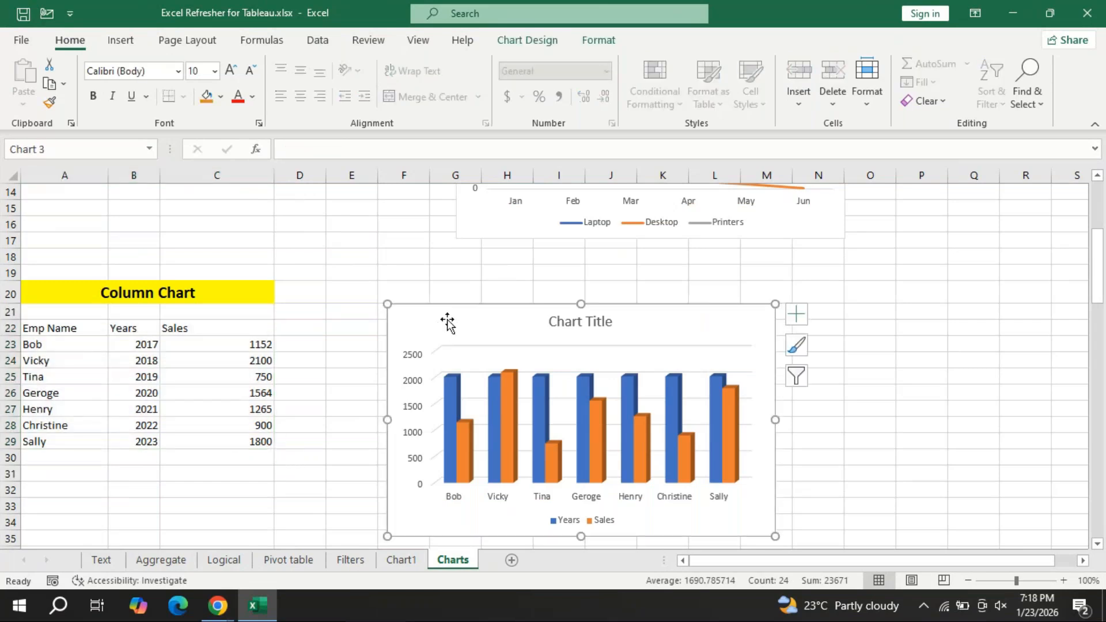
key(Delete)
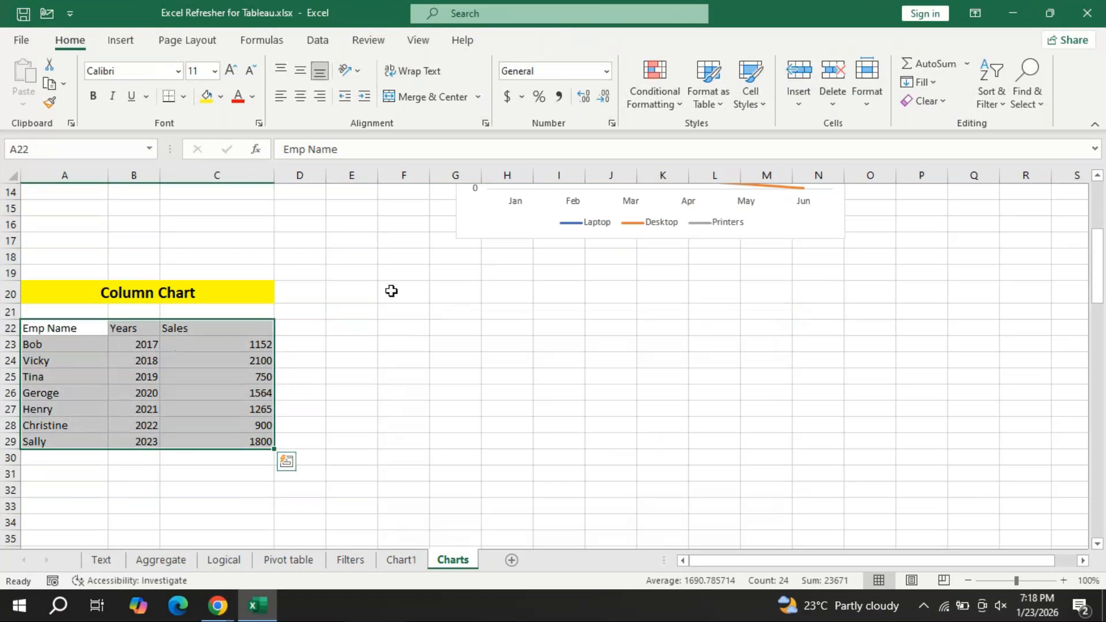
- Insert a 3-D Clustered Column chart from A22:C29, using the Sales-only variant with years and employee names as categories
click(118, 40)
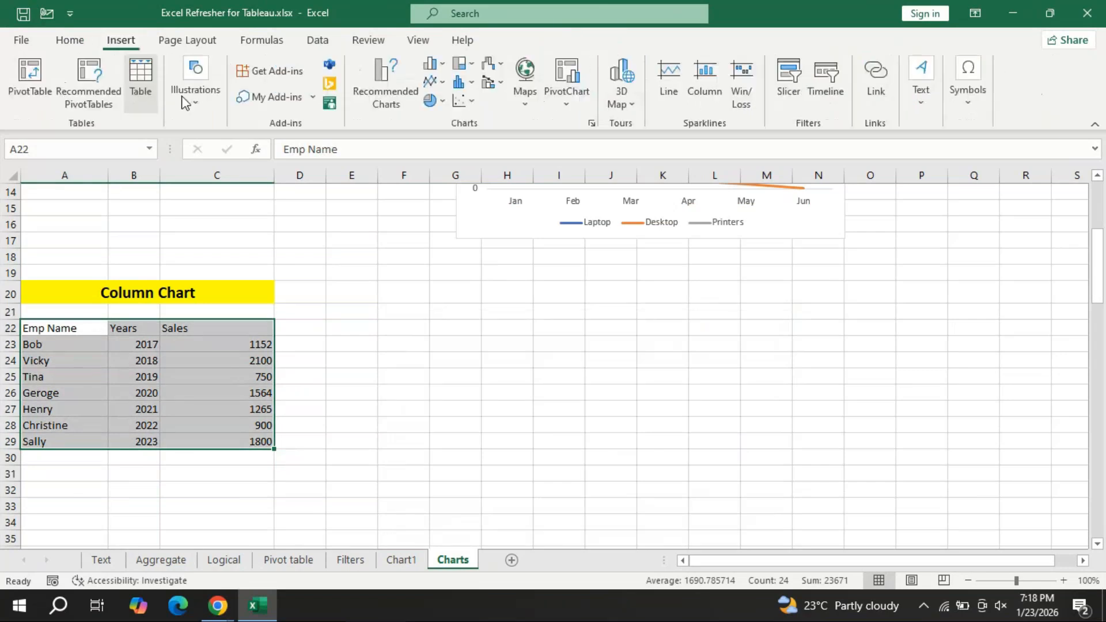
click(591, 123)
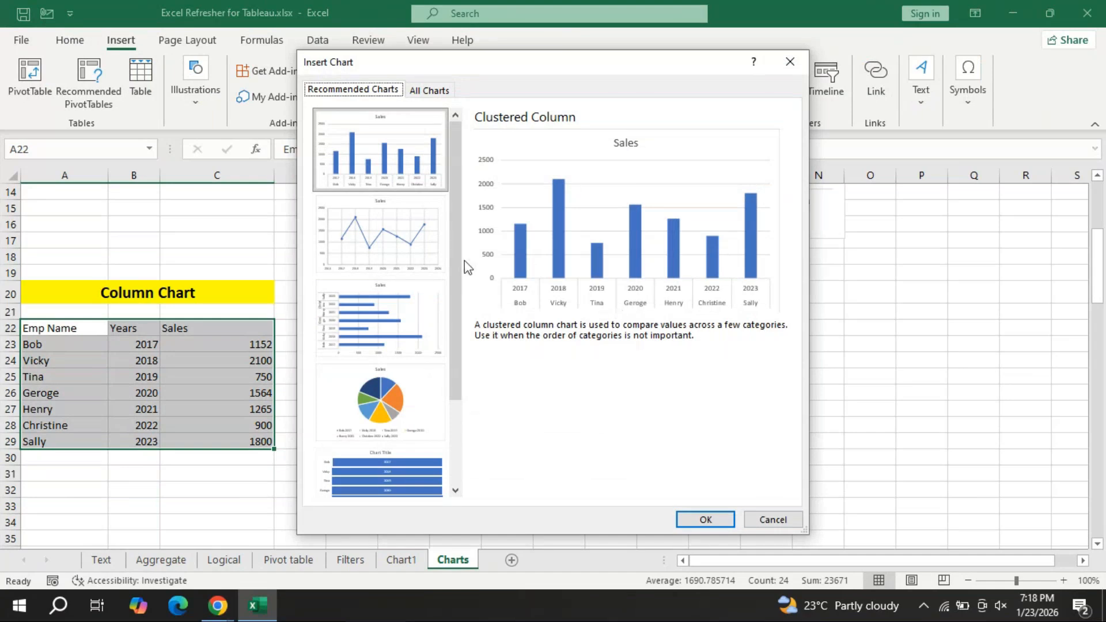
click(433, 95)
click(379, 157)
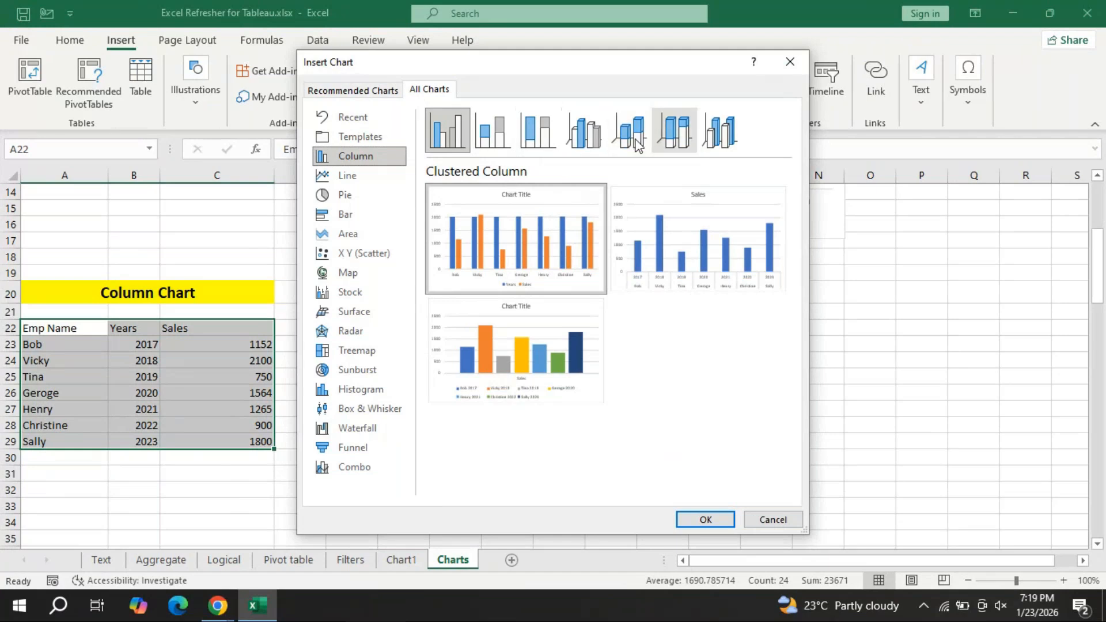
mouse_move(697, 251)
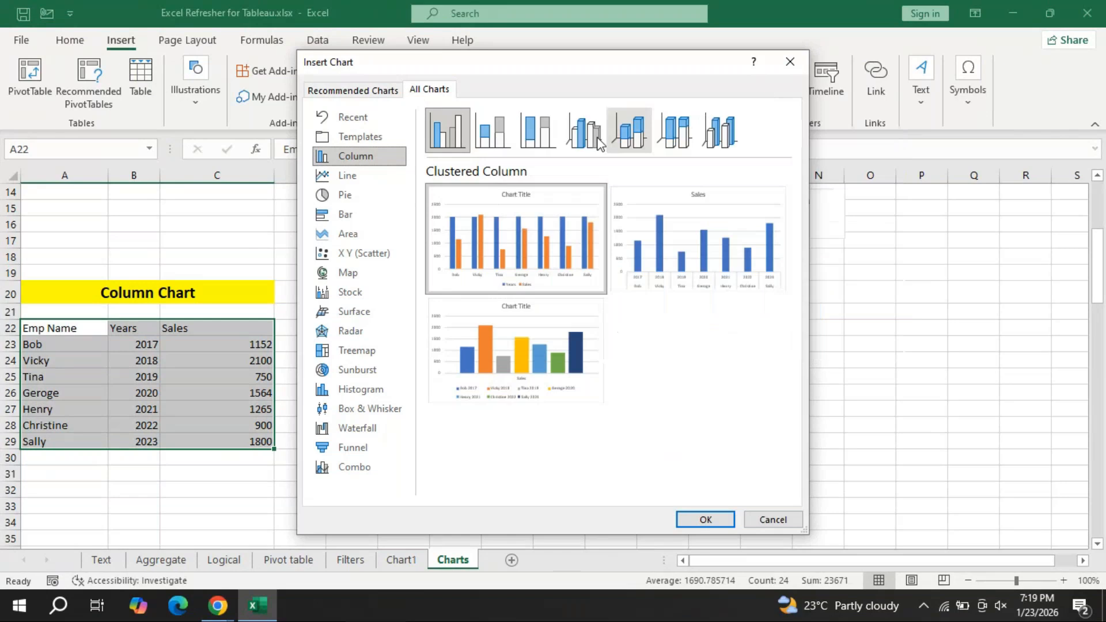
click(599, 143)
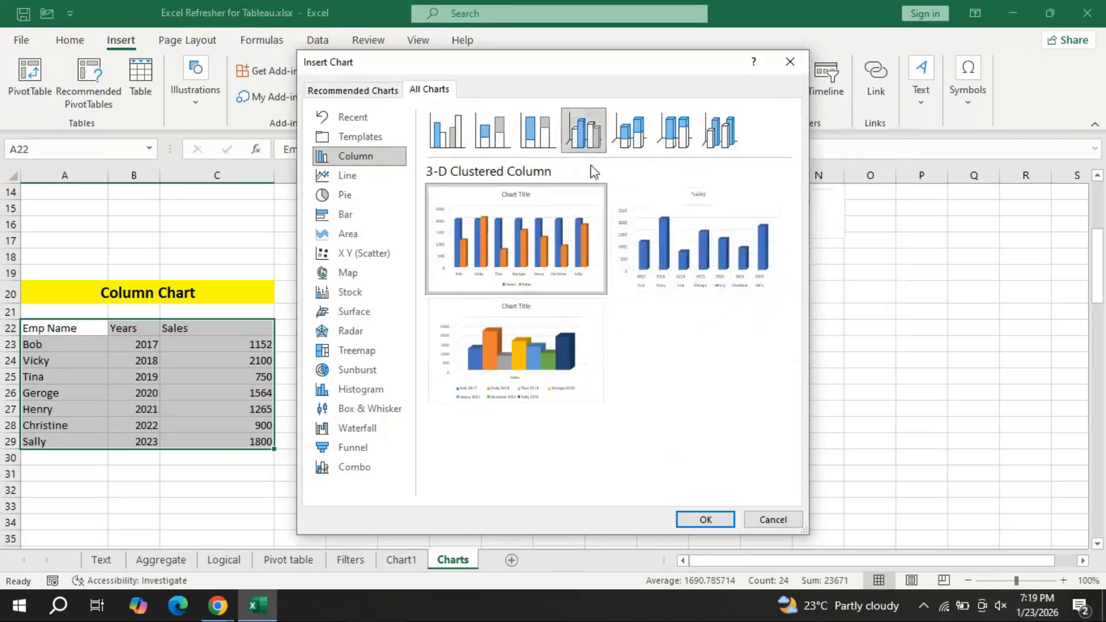
mouse_move(747, 199)
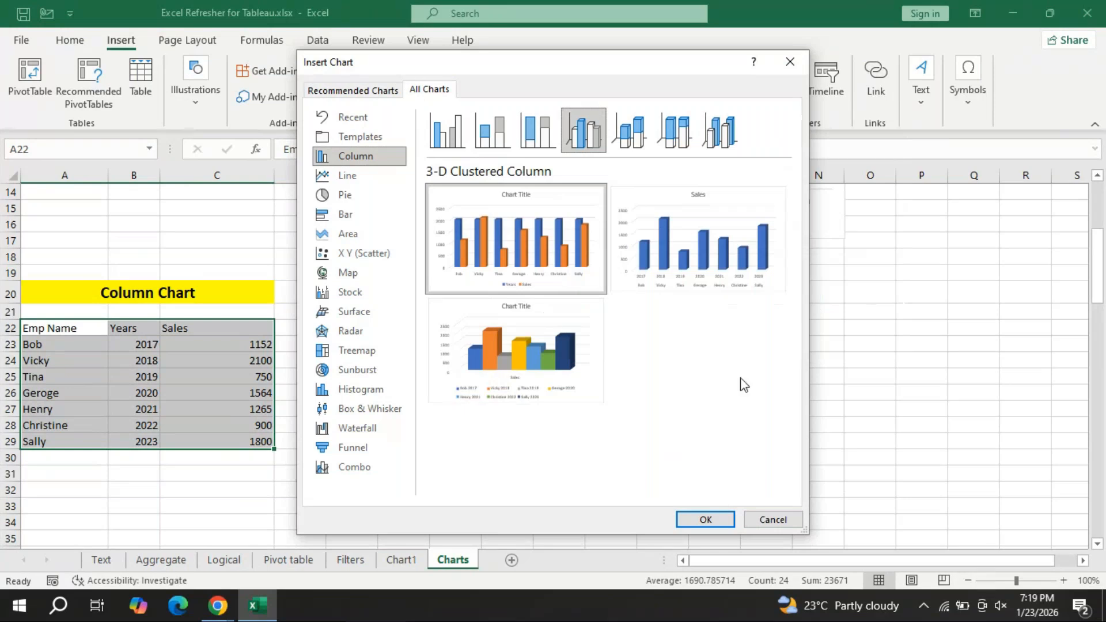
click(703, 291)
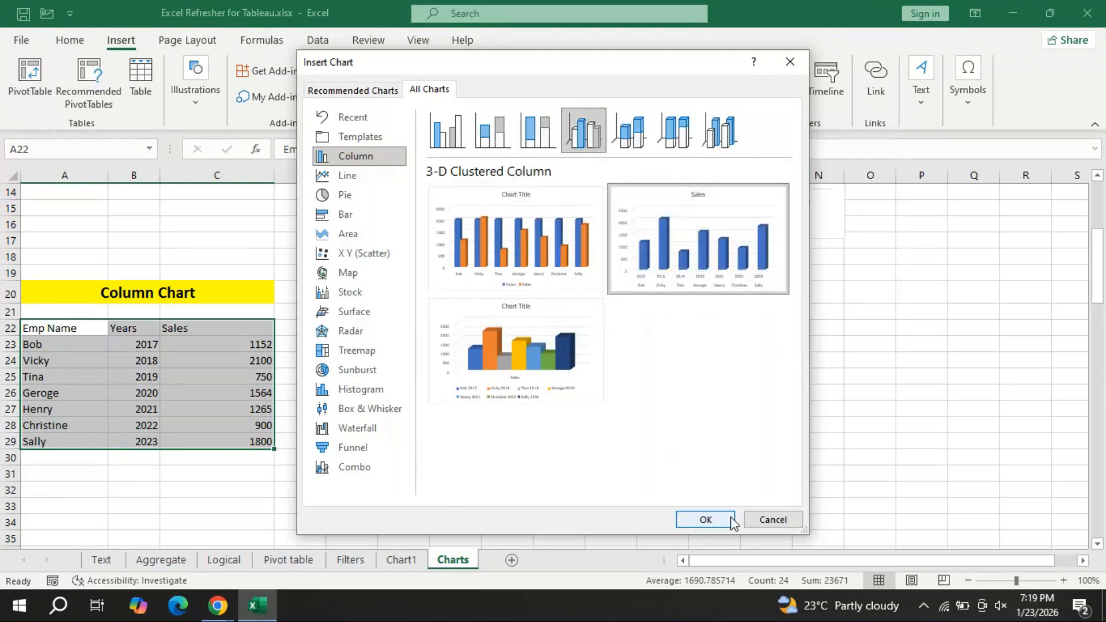
click(713, 520)
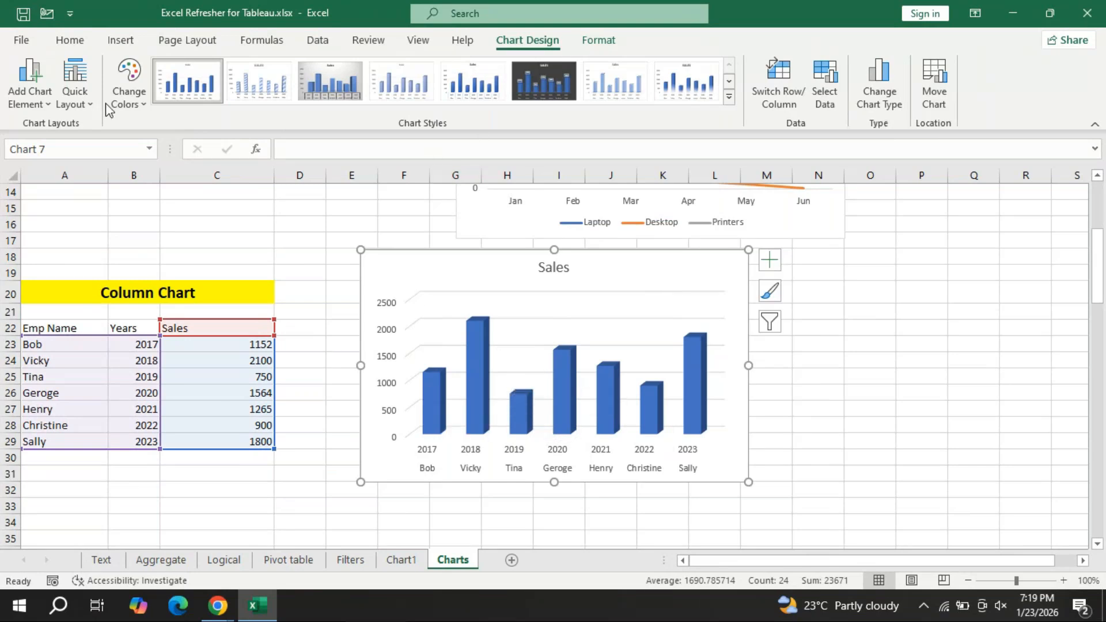
- Apply the blue monochromatic palette to the Sales column chart and select only its 2018 column
click(145, 105)
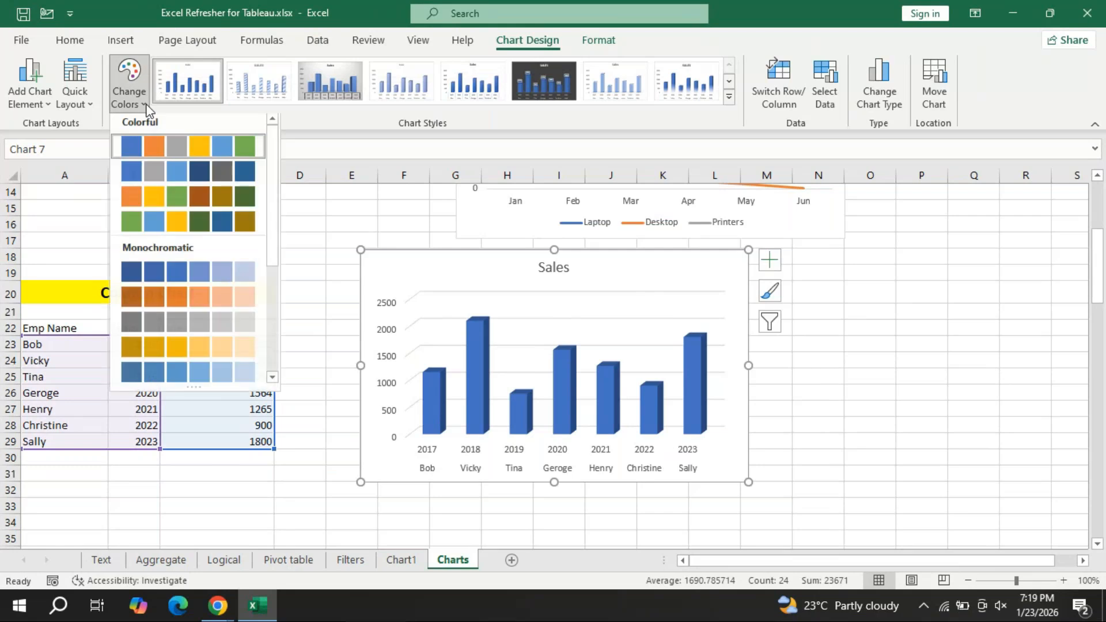
click(192, 276)
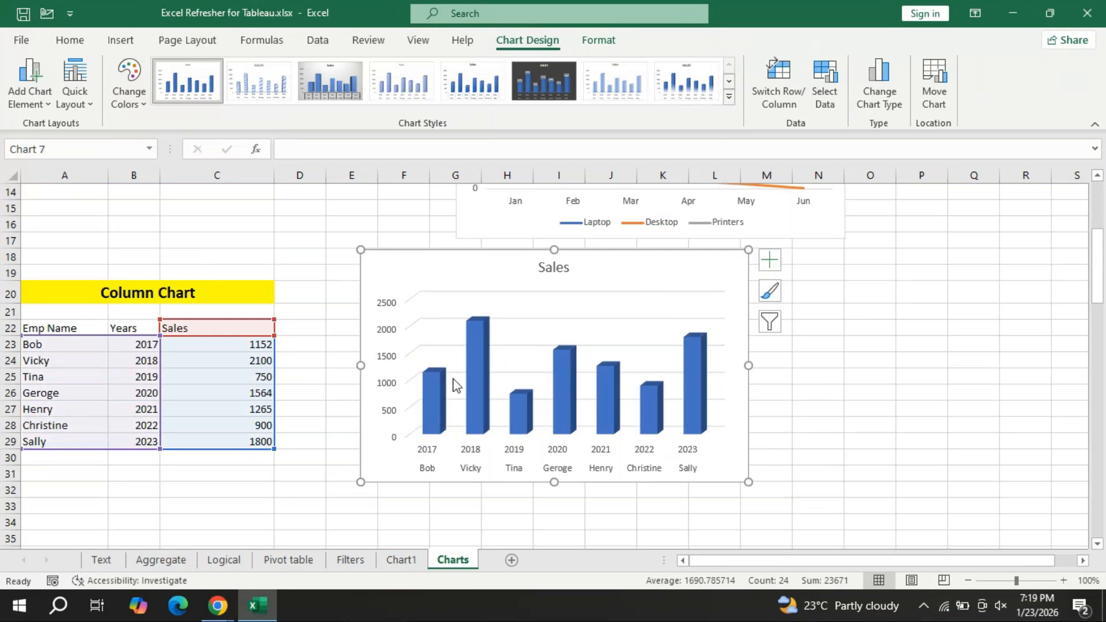
mouse_move(476, 370)
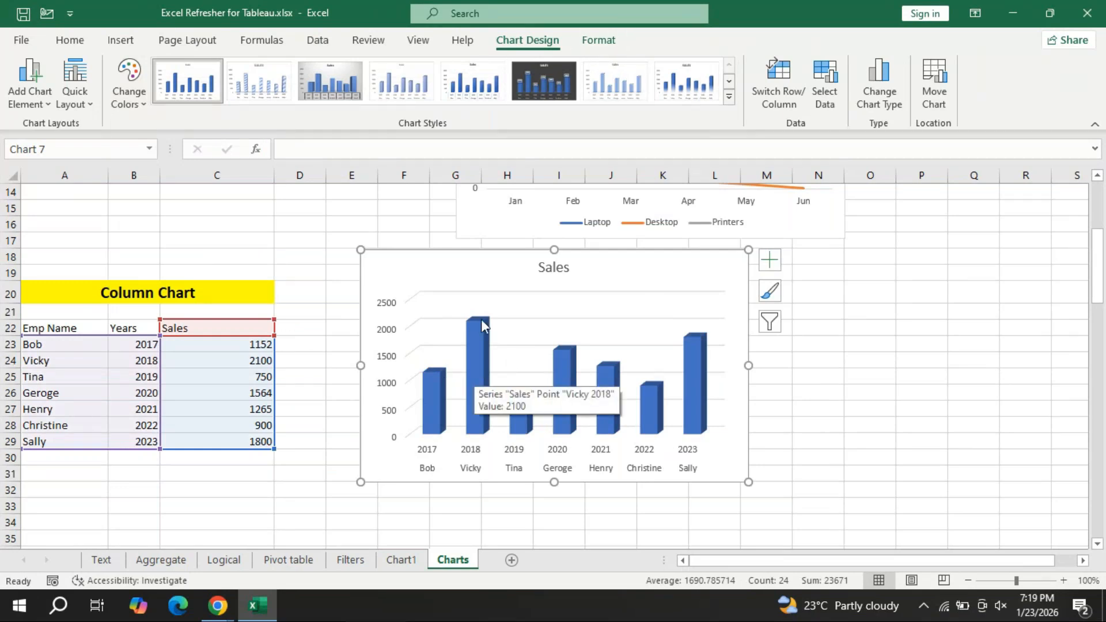
click(479, 363)
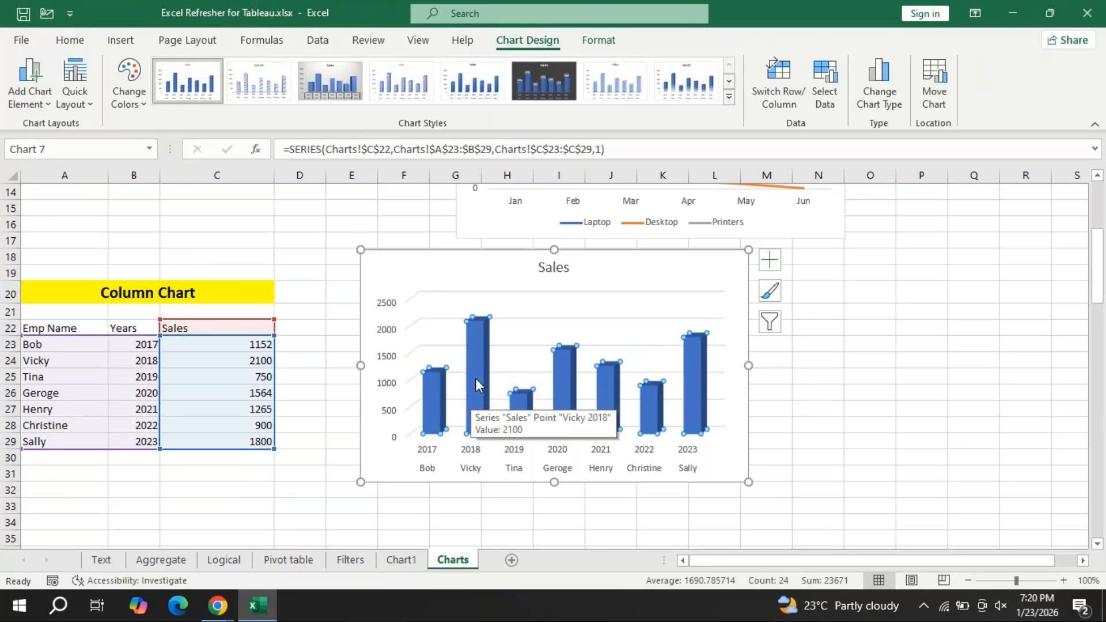
click(477, 380)
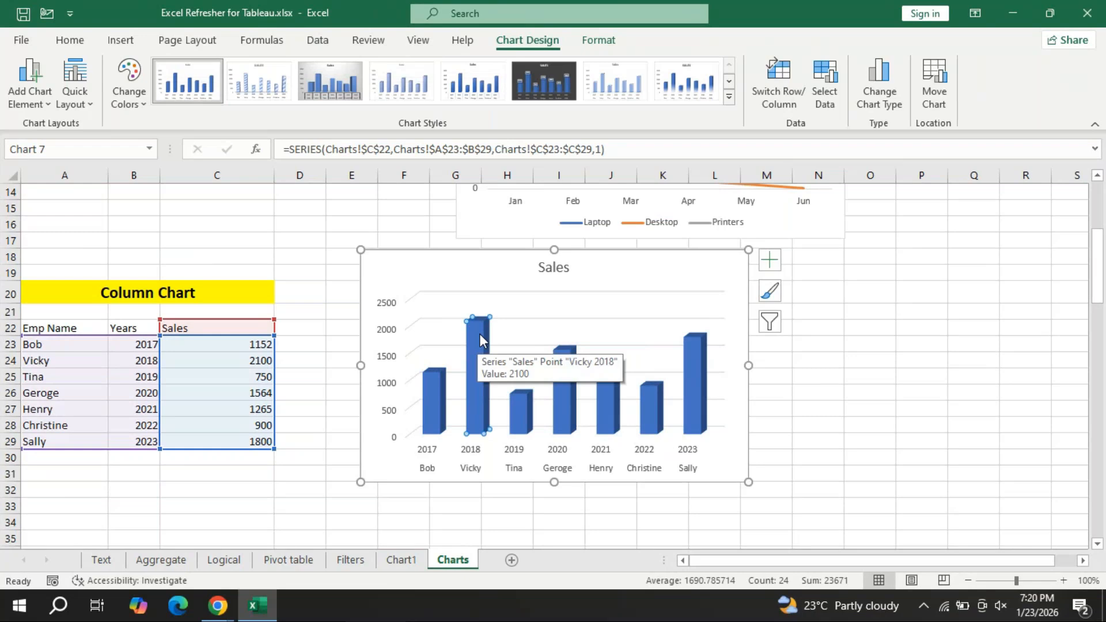
- Fill the selected 2018 column of the Sales chart with the orange theme color
click(596, 46)
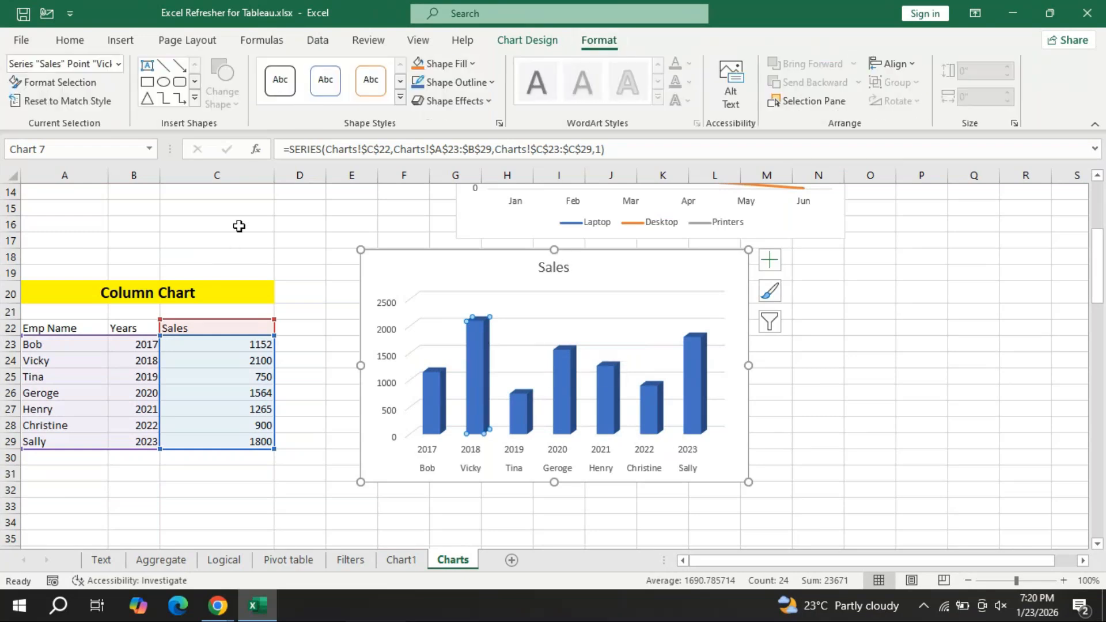
click(472, 63)
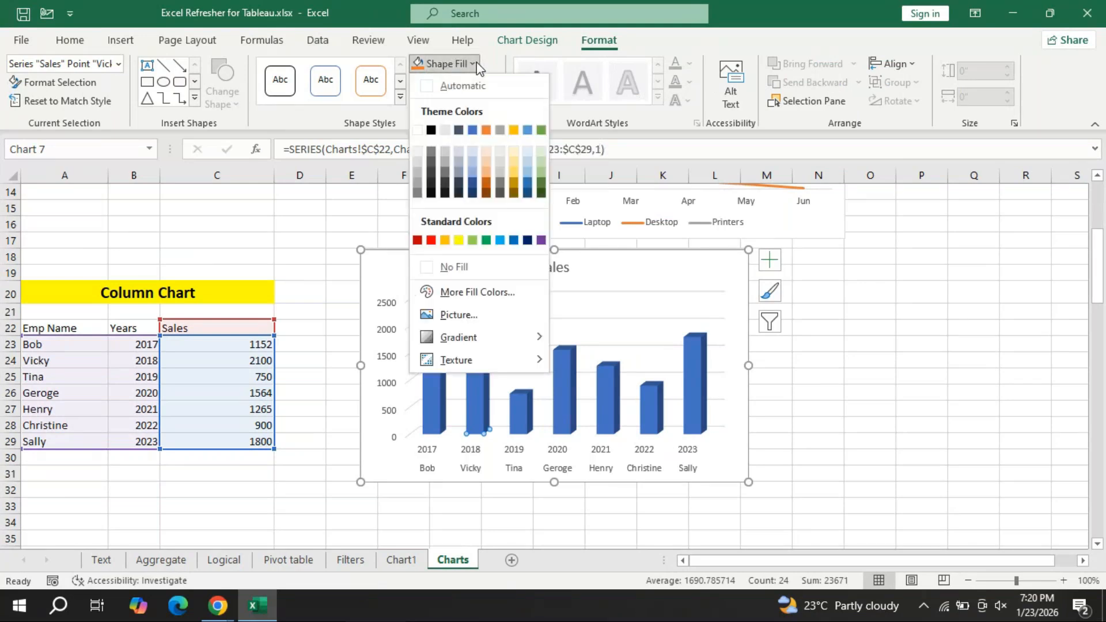
click(488, 132)
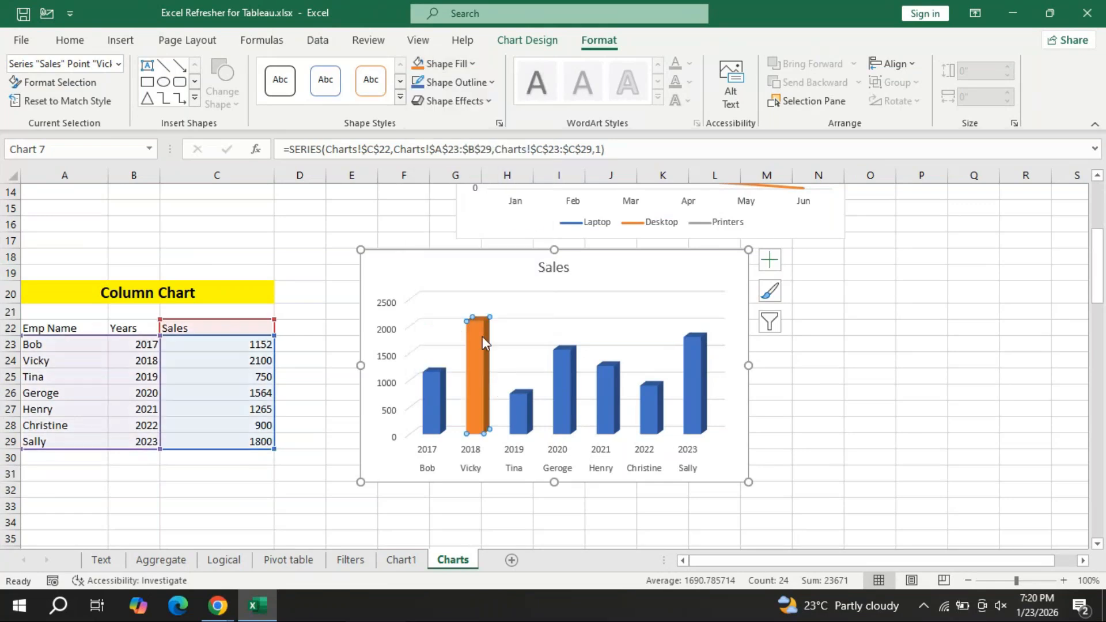
mouse_move(479, 351)
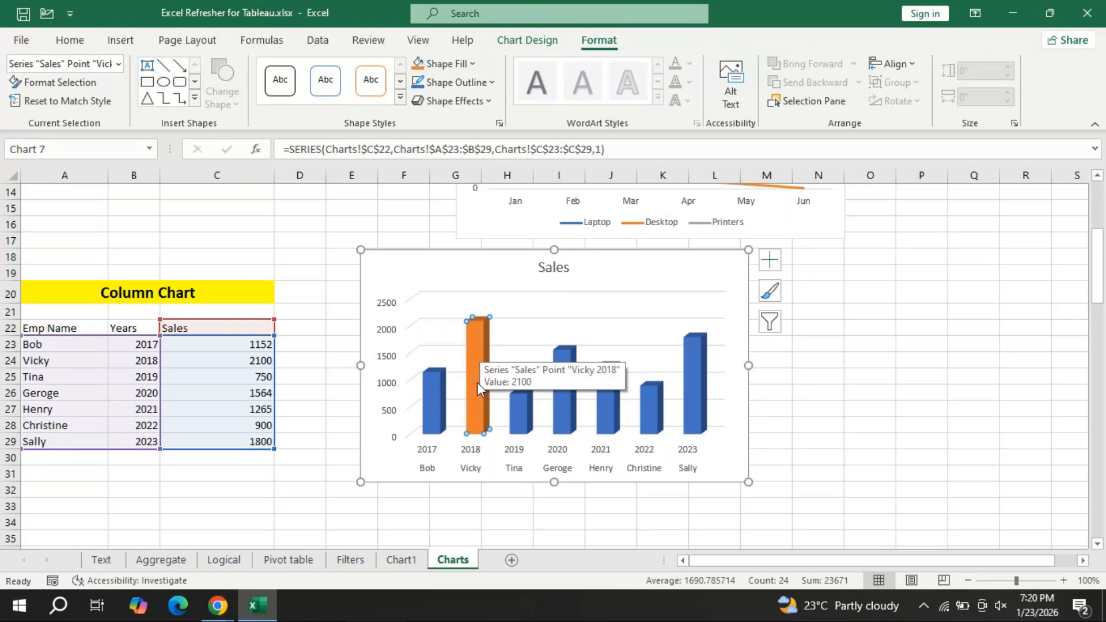
- Fill the 2023 column with the first online picture found by searching Bing for "fruits"
click(696, 383)
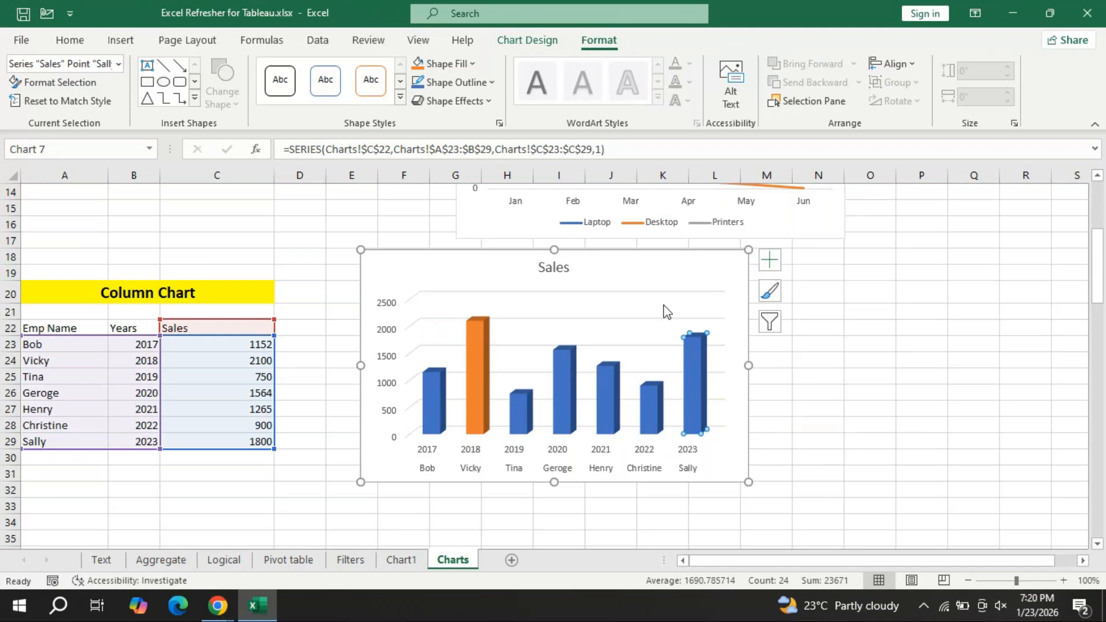
click(470, 67)
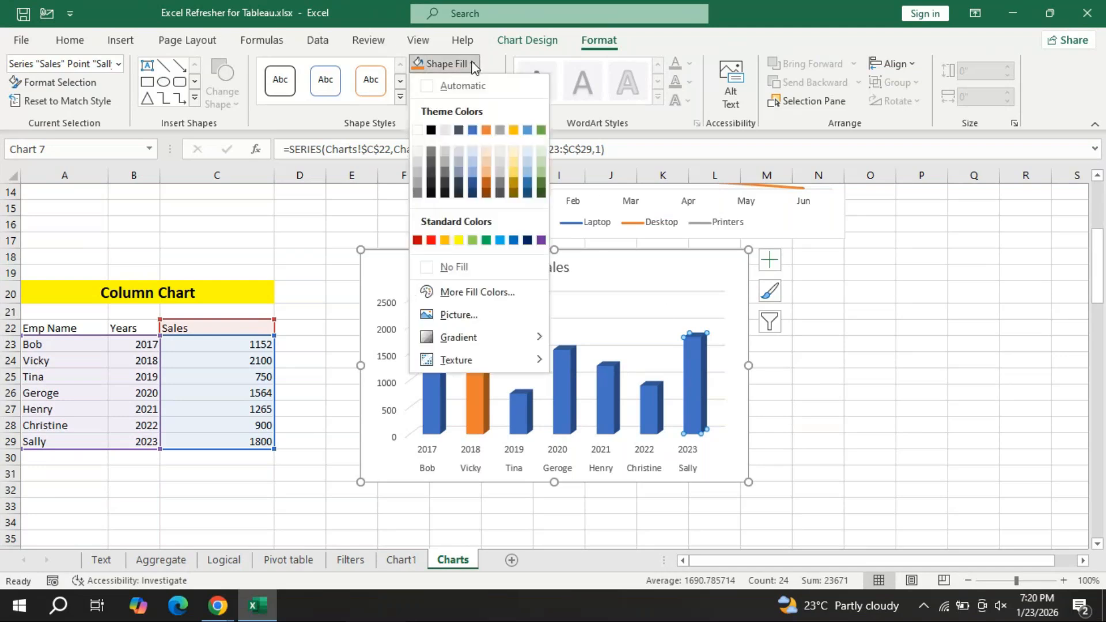
click(467, 316)
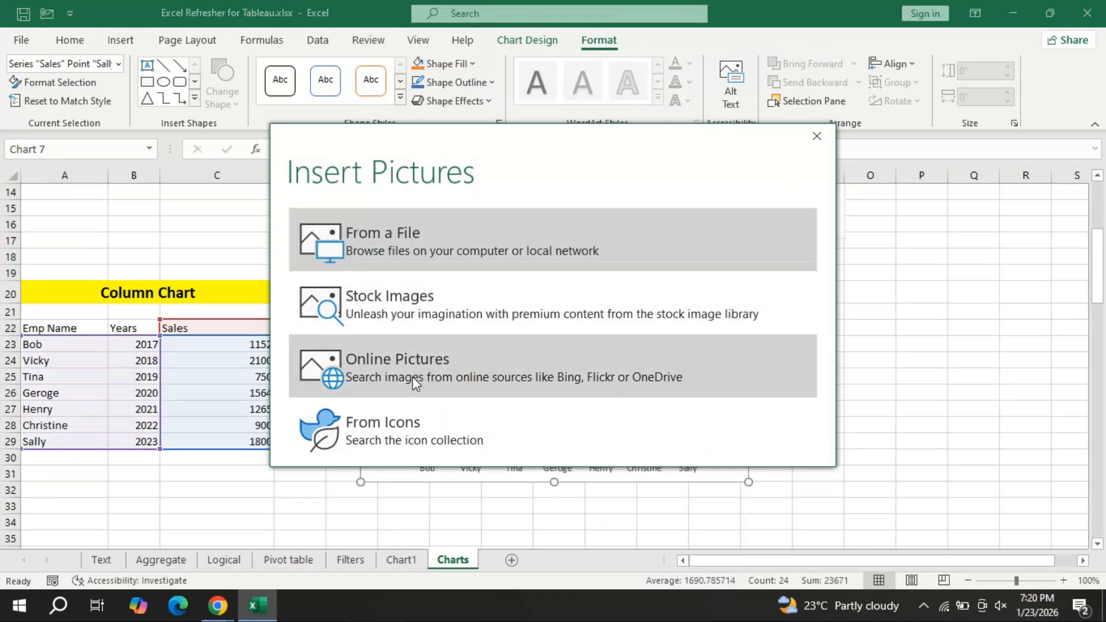
click(413, 377)
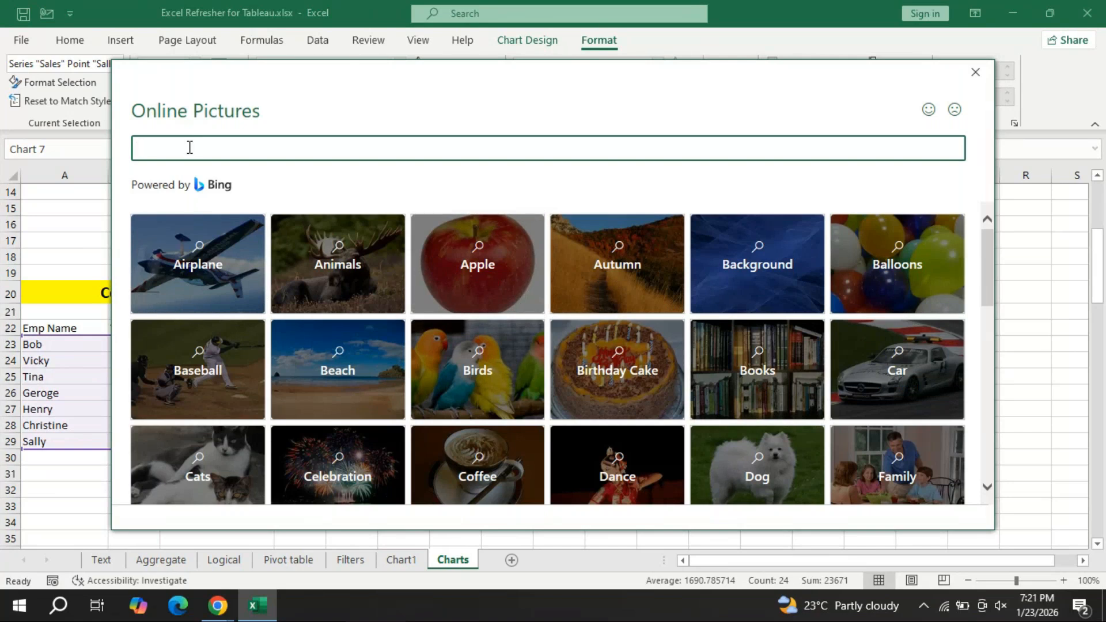
text(fruits)
key(Return)
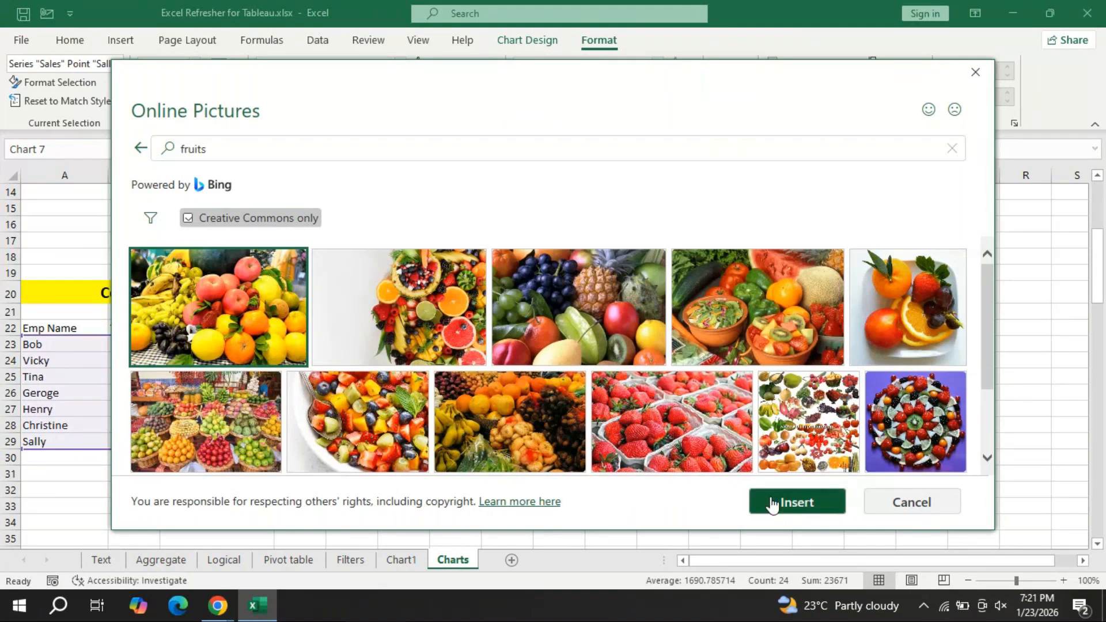
click(772, 502)
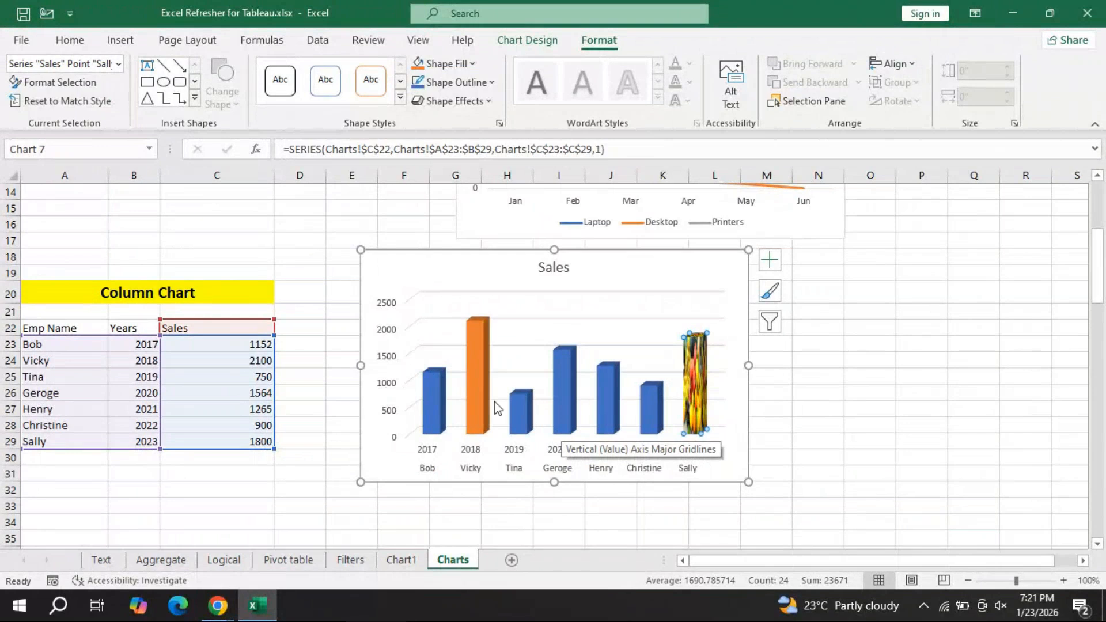
- Apply the blue colored-outline shape style to the 2020 column of the Sales chart
click(563, 389)
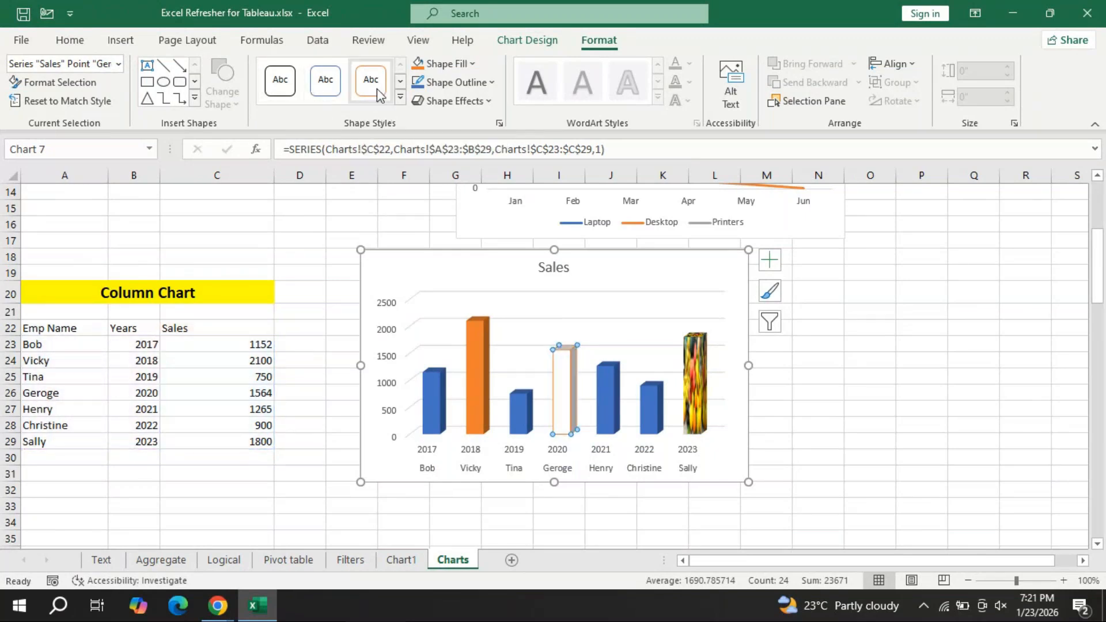
click(316, 79)
double_click(565, 387)
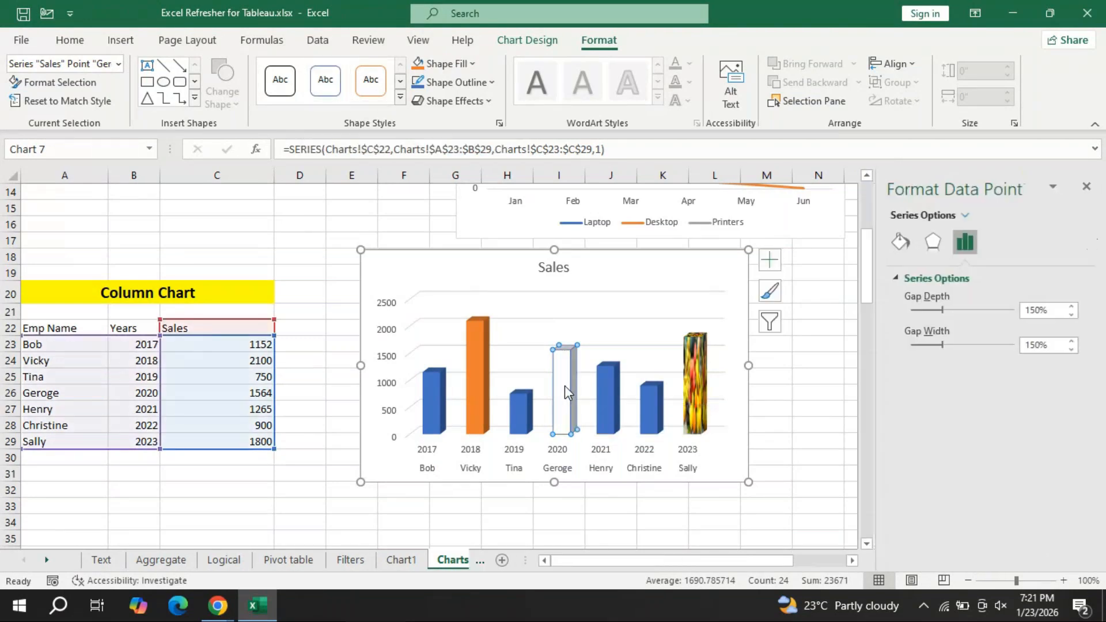
text(ni)
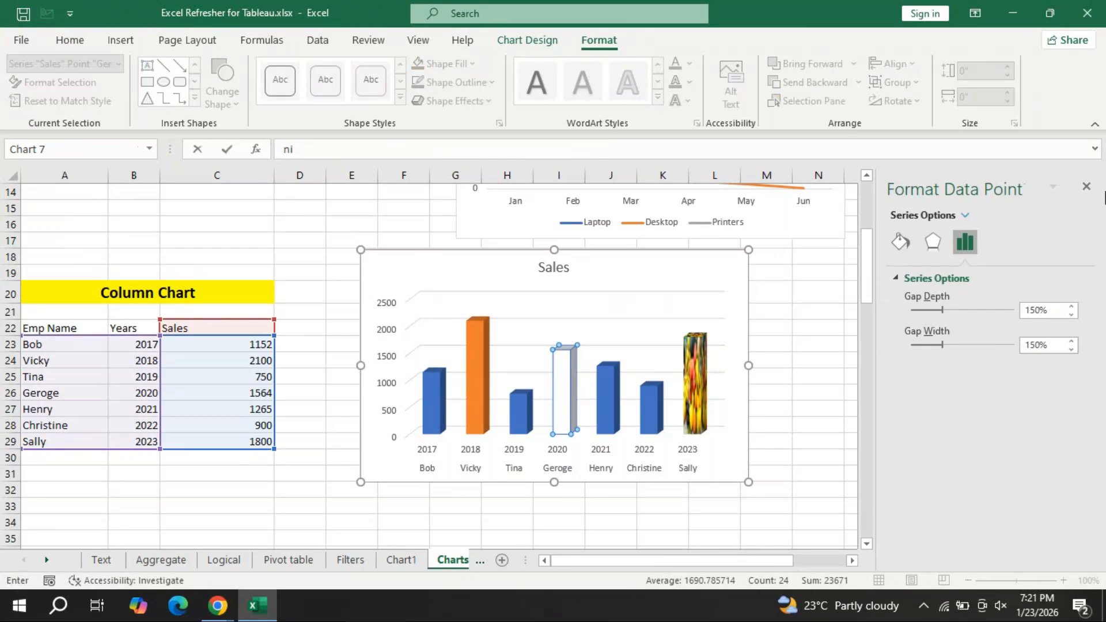
click(1084, 180)
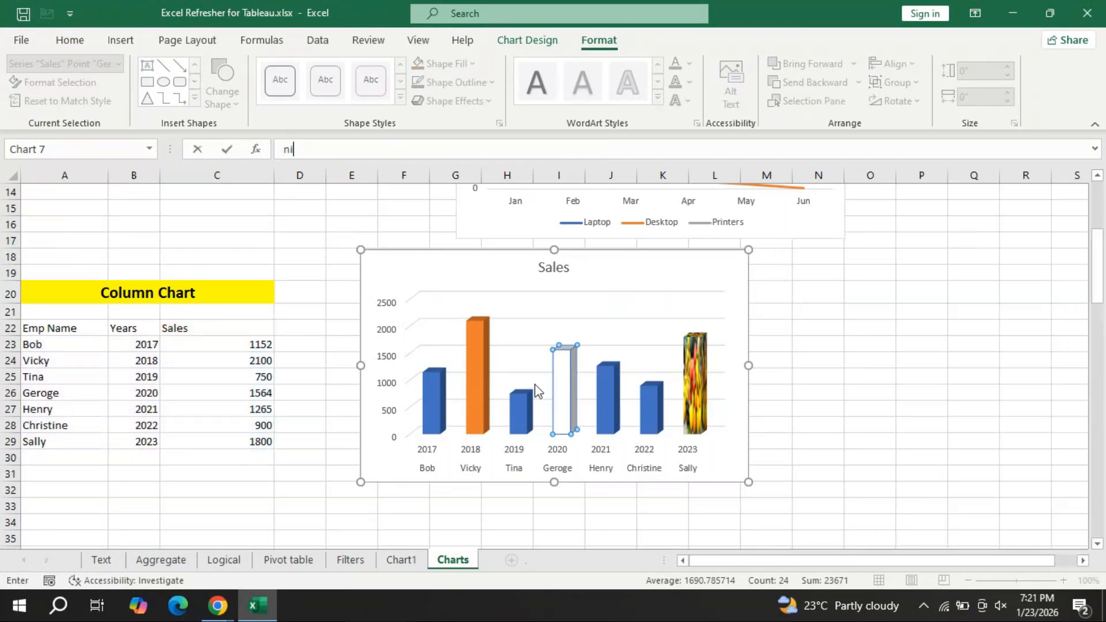
key(Escape)
click(302, 148)
key(BackSpace)
key(BackSpace)
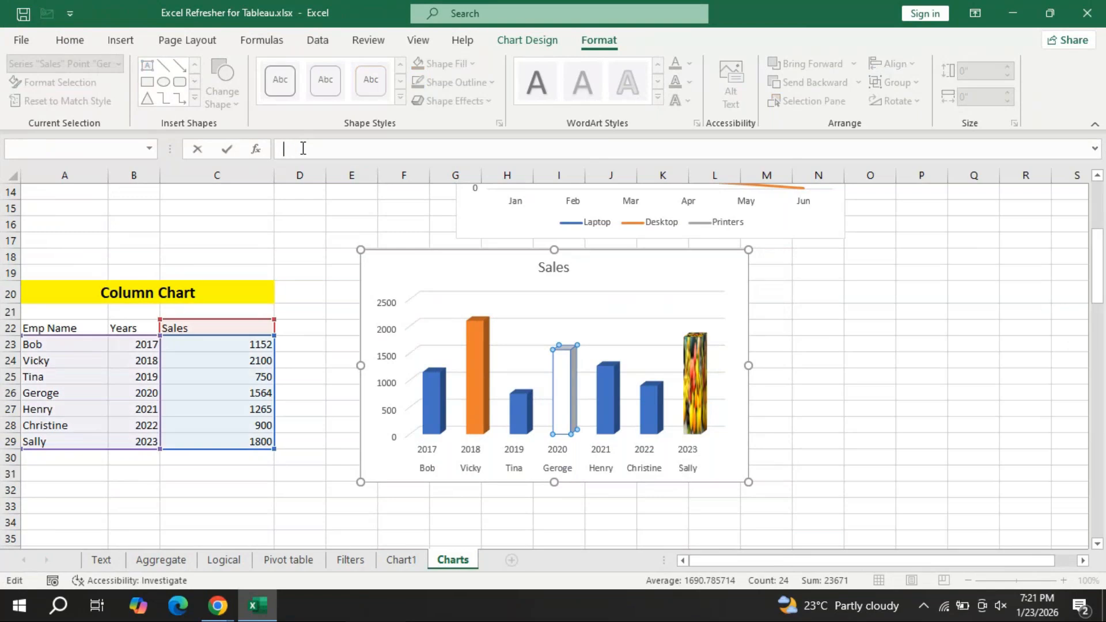
click(569, 376)
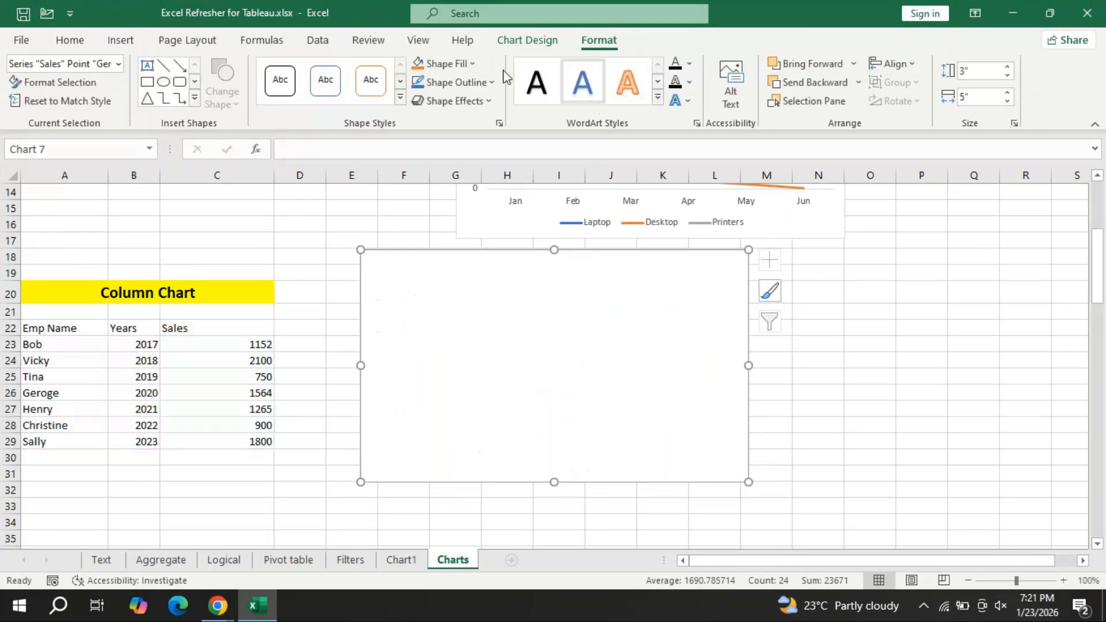
click(473, 64)
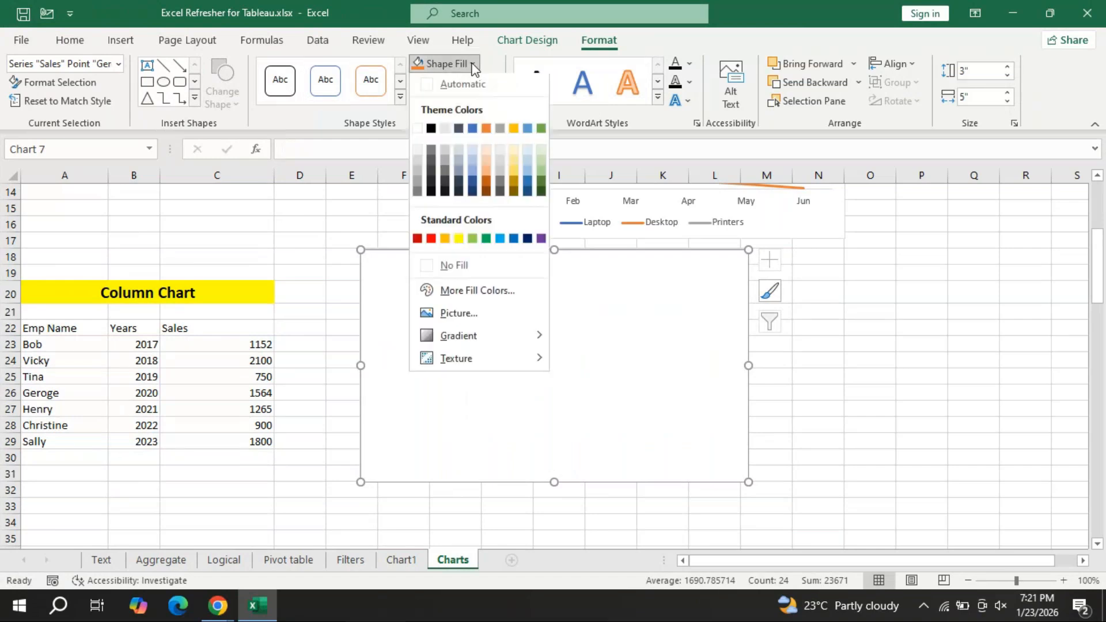
click(827, 359)
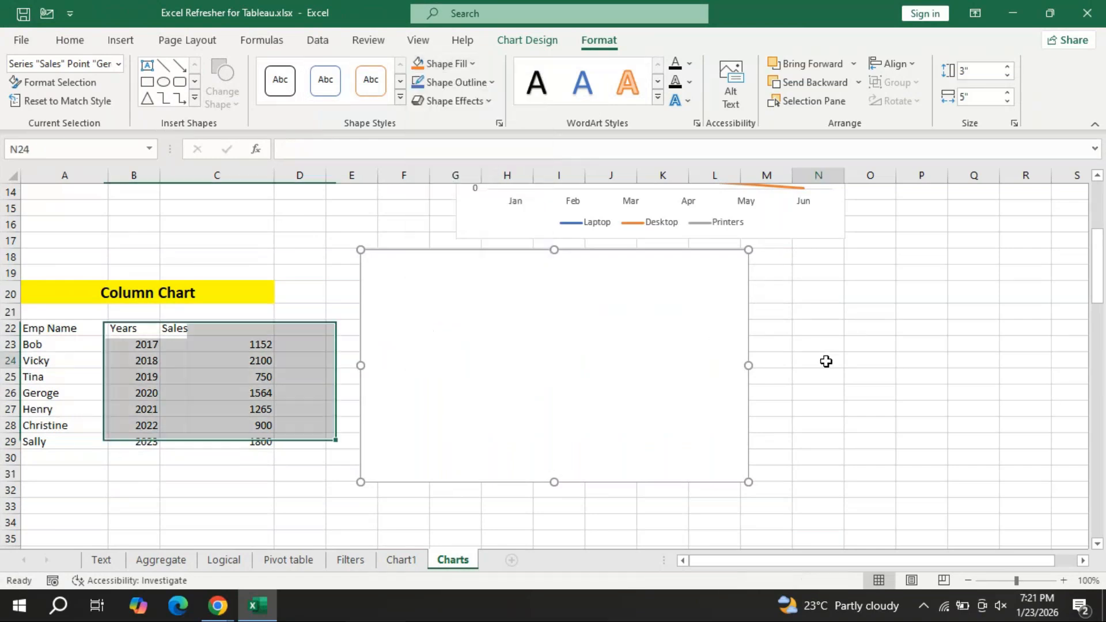
click(828, 360)
- Fill the 2020 column of the Sales chart with a light blue theme color
click(582, 358)
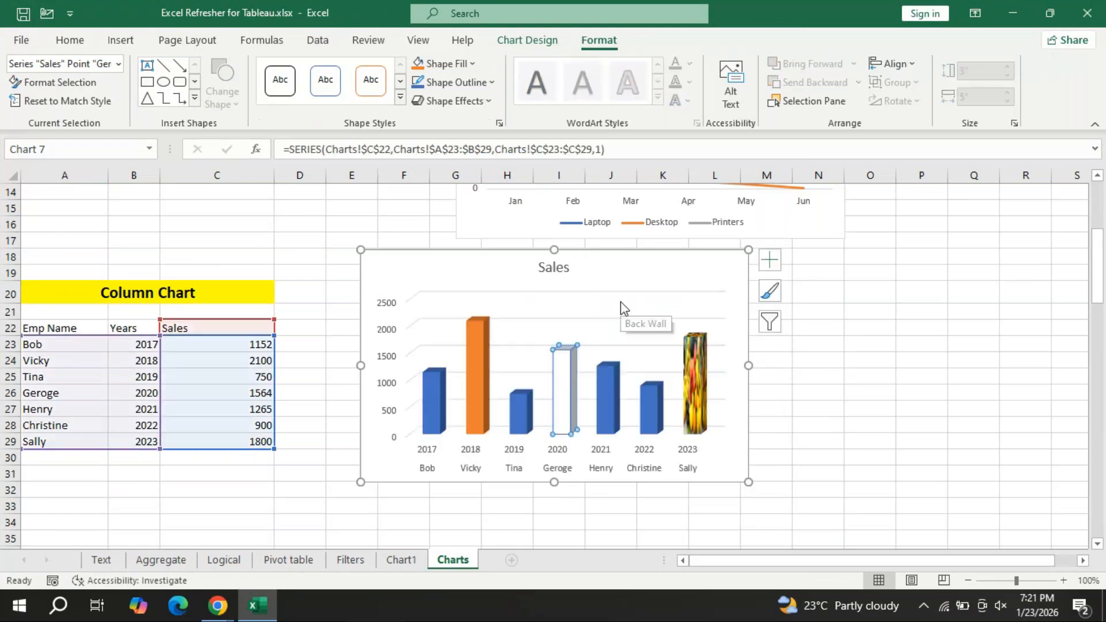
click(473, 64)
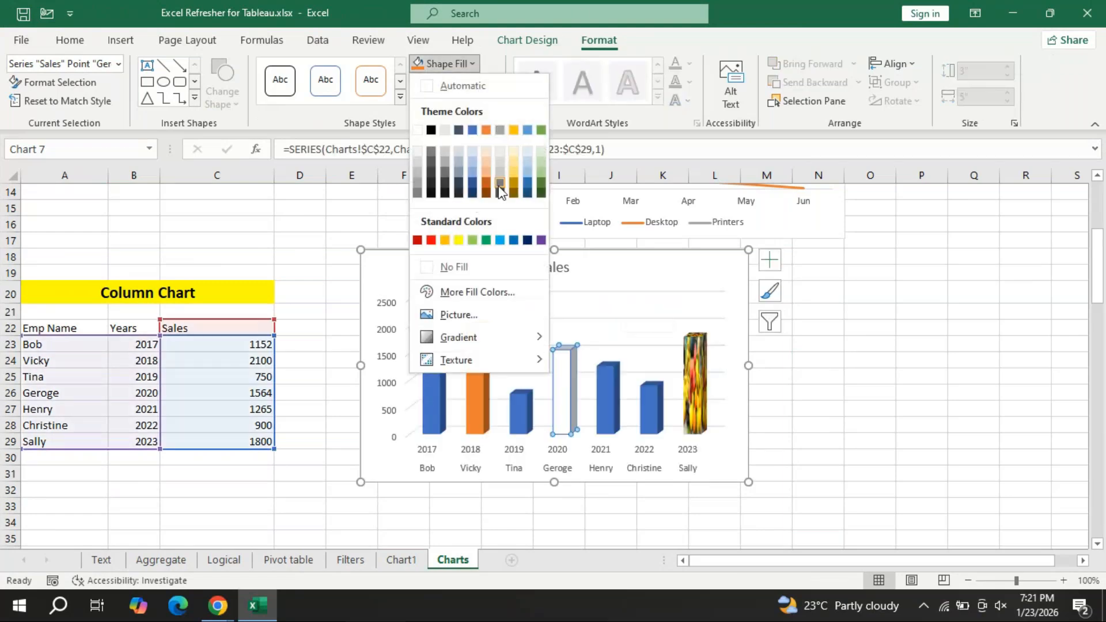
click(527, 172)
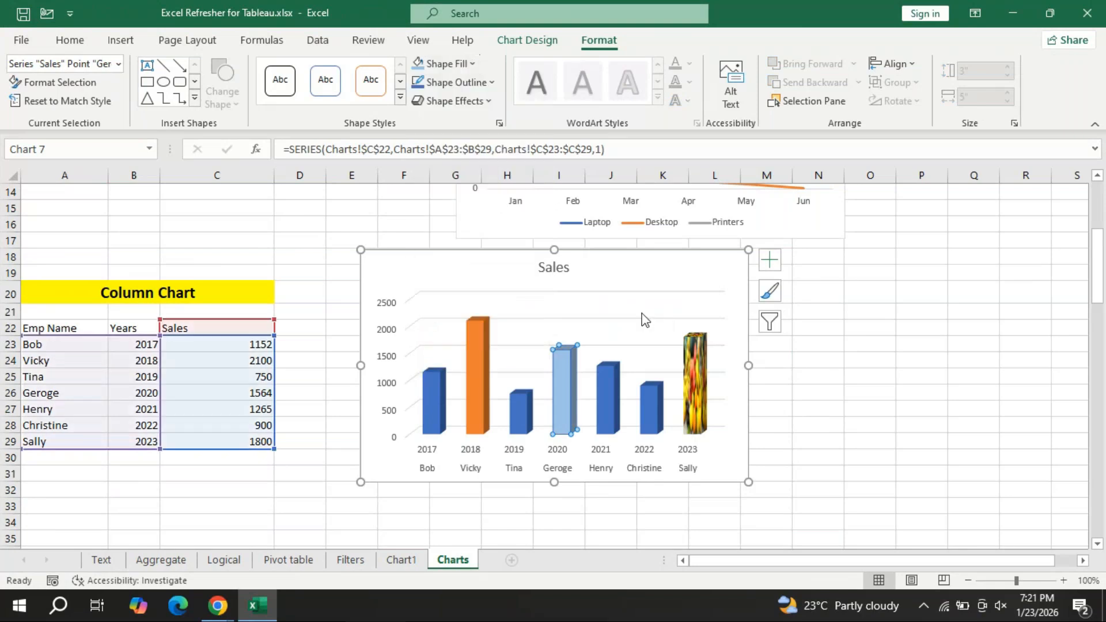
- Add a narrow text box reading "NICT" over the 2020 column and widen it slightly so the letters stack vertically
click(147, 68)
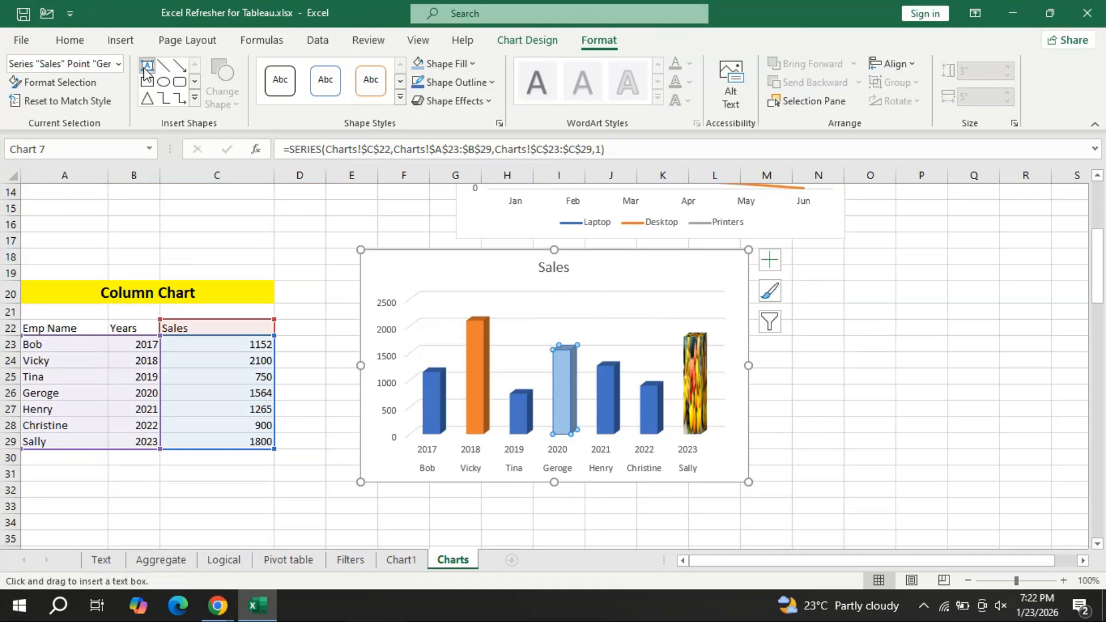
drag(558, 355, 571, 431)
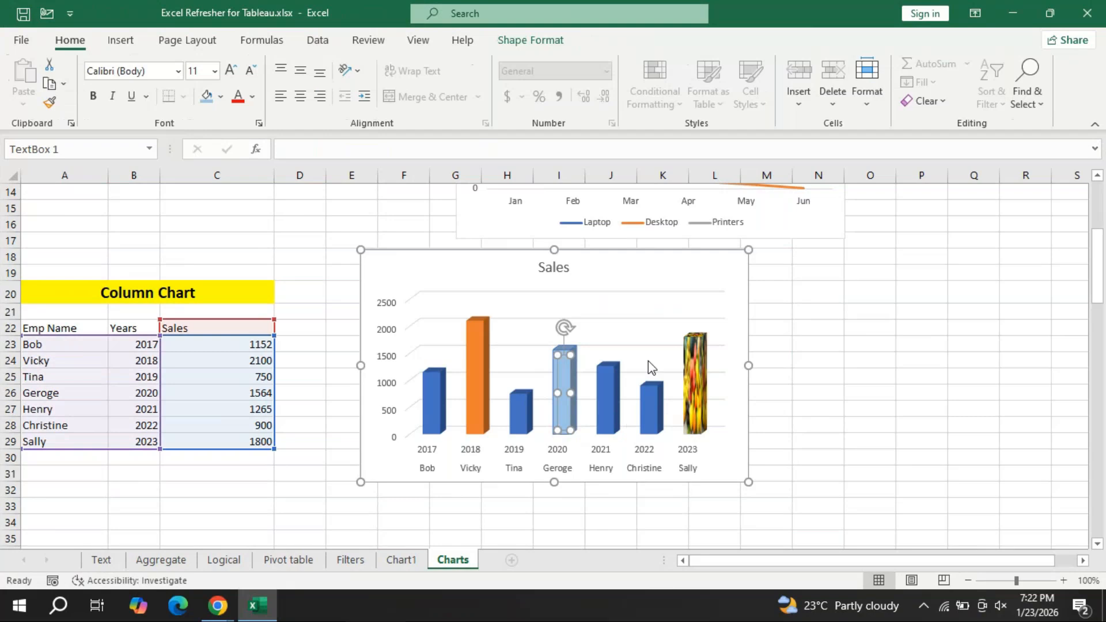
text(NICT)
drag(559, 393, 554, 392)
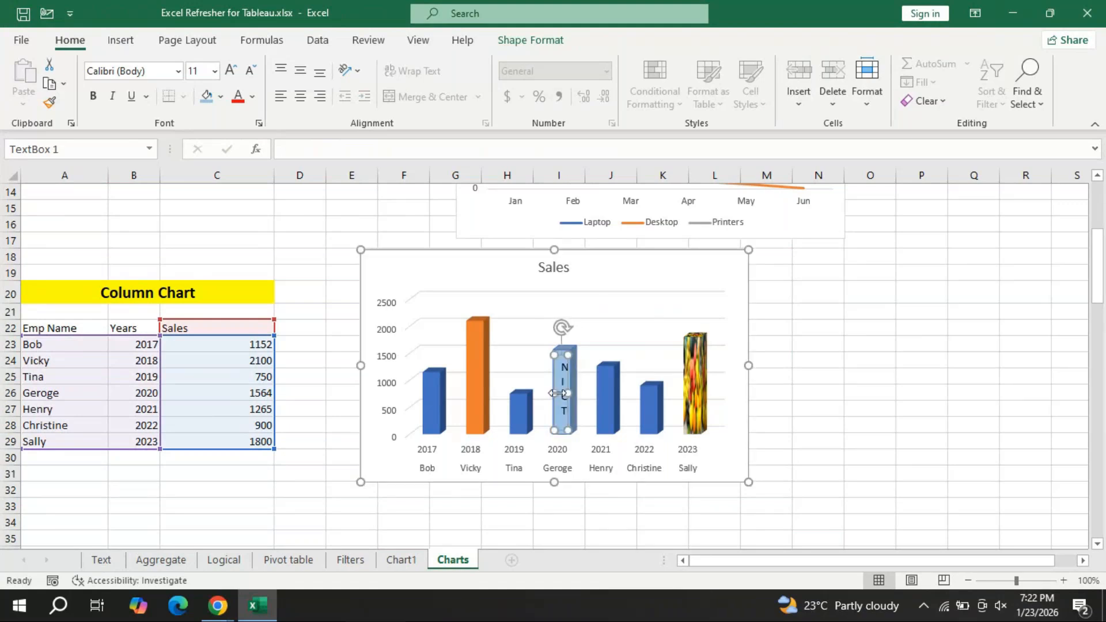
click(818, 344)
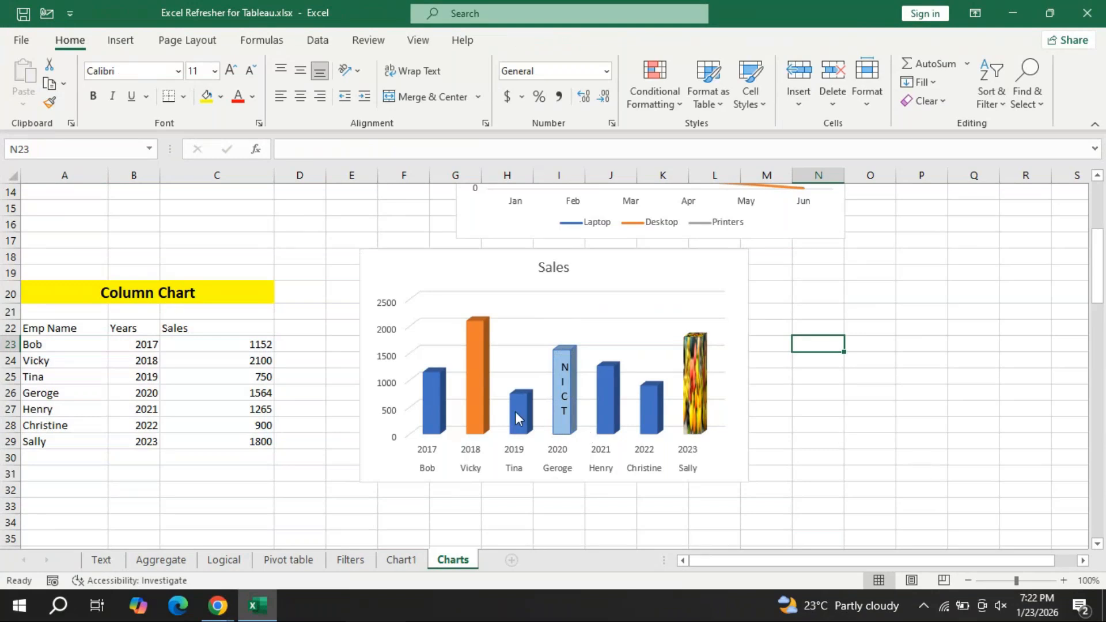
- Select only the 2017 column of the Sales chart and fill it with the pink tissue paper texture
click(435, 304)
click(598, 42)
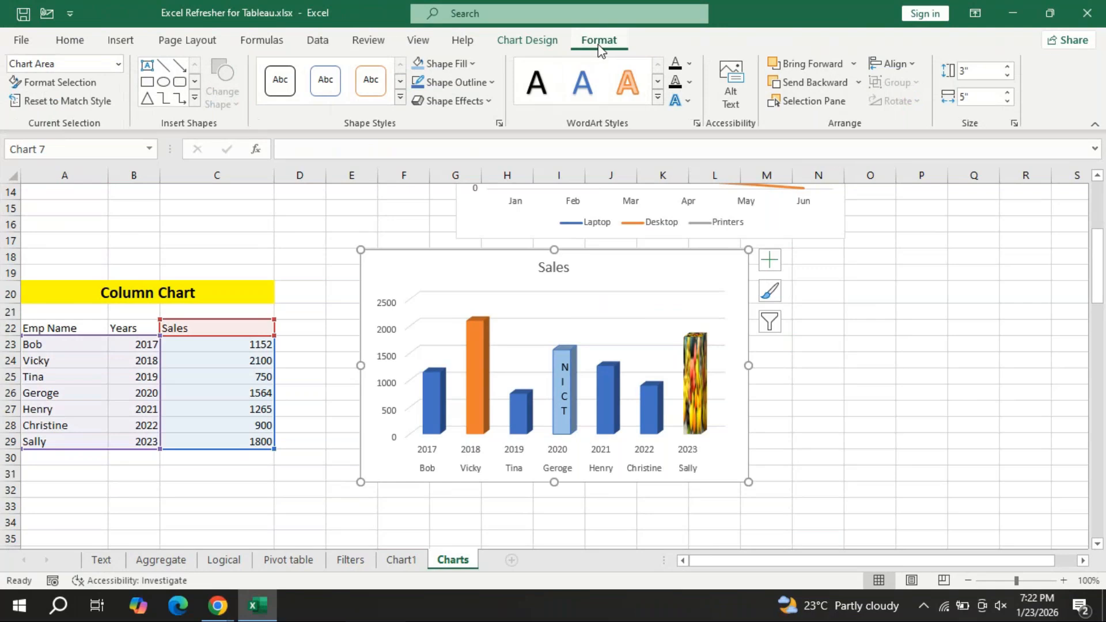
click(472, 68)
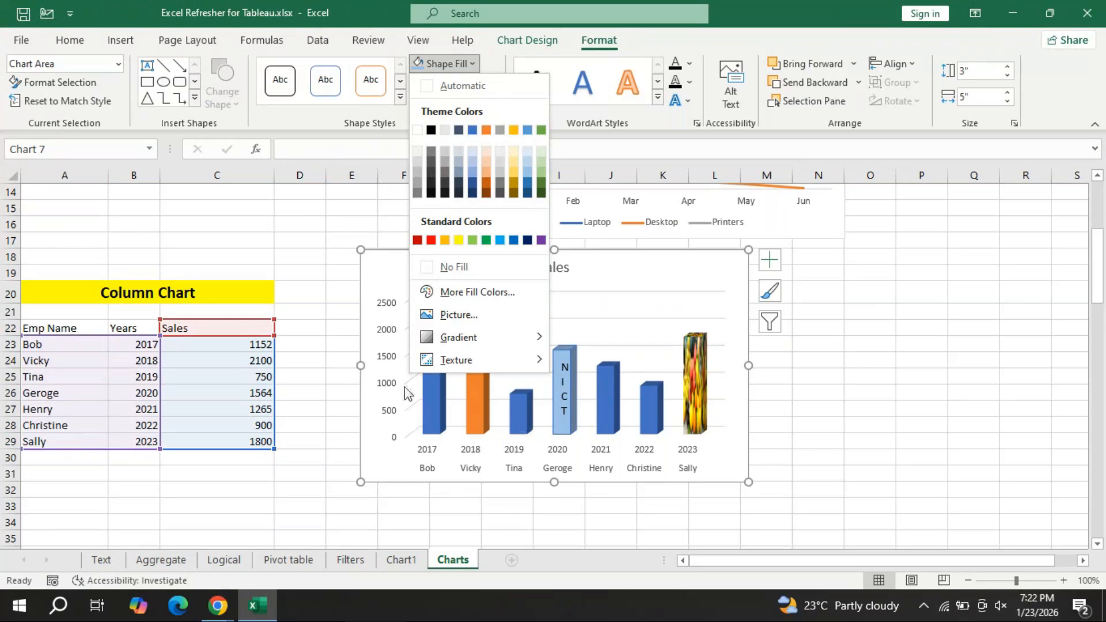
click(435, 407)
click(435, 411)
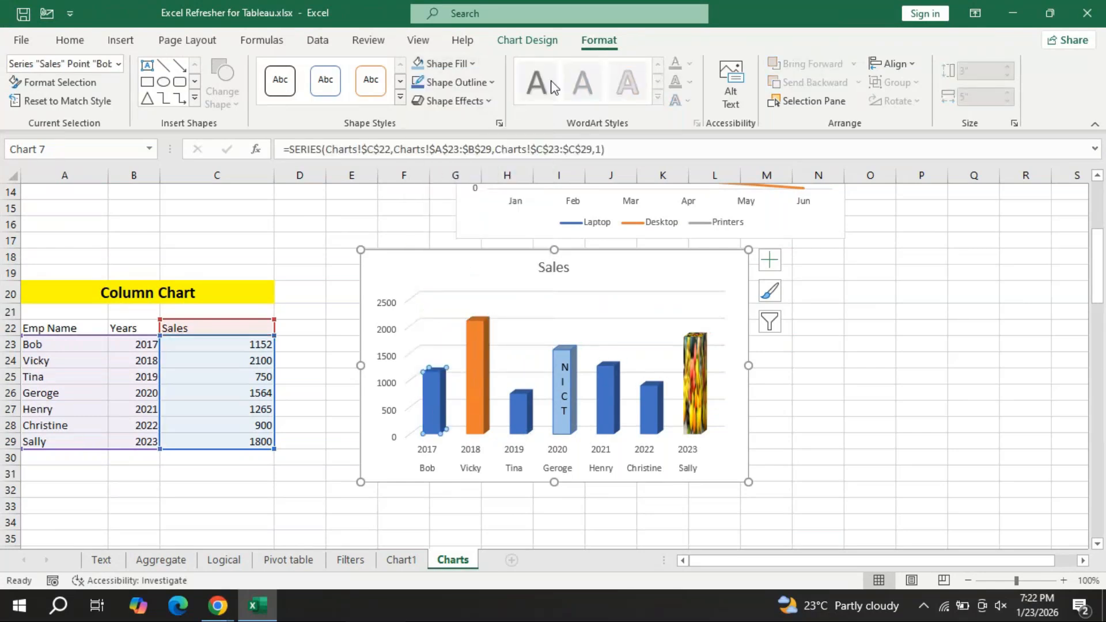
click(472, 68)
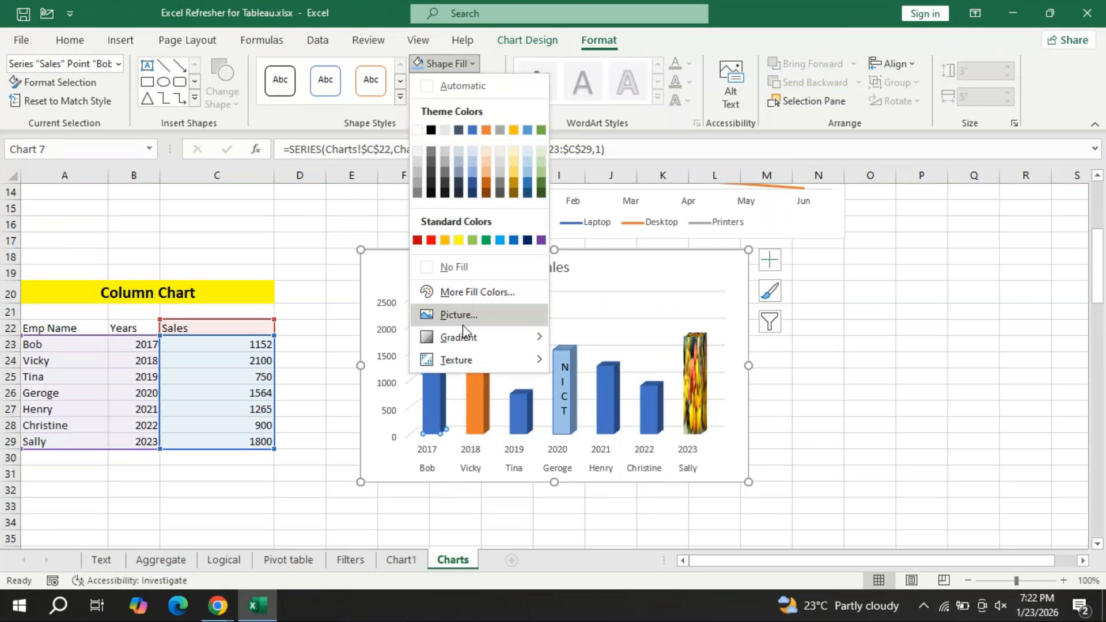
mouse_move(493, 374)
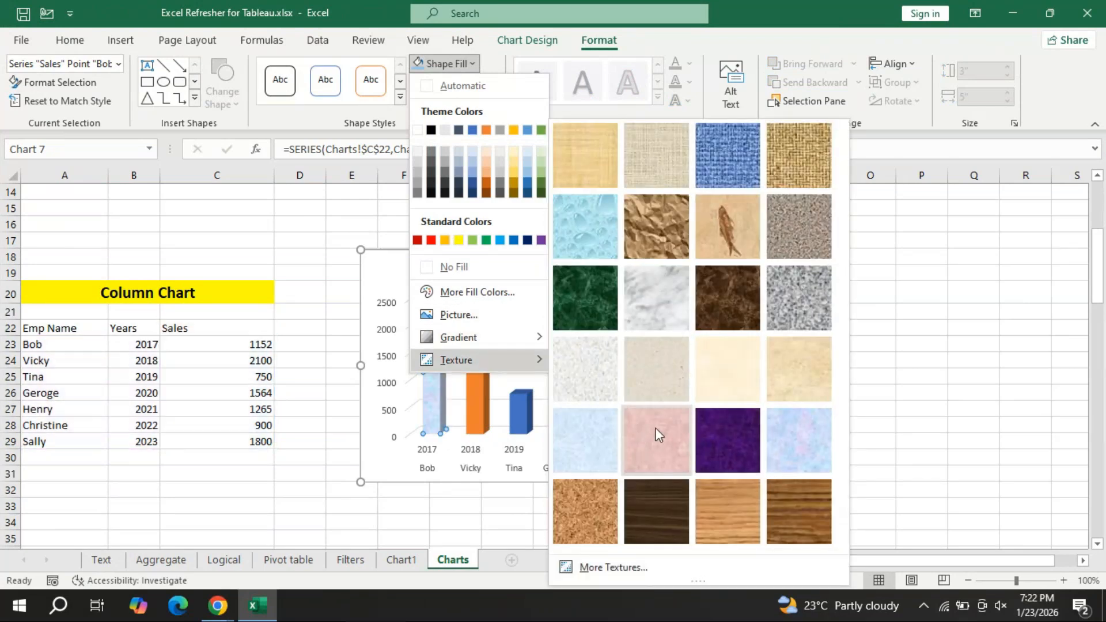
click(659, 433)
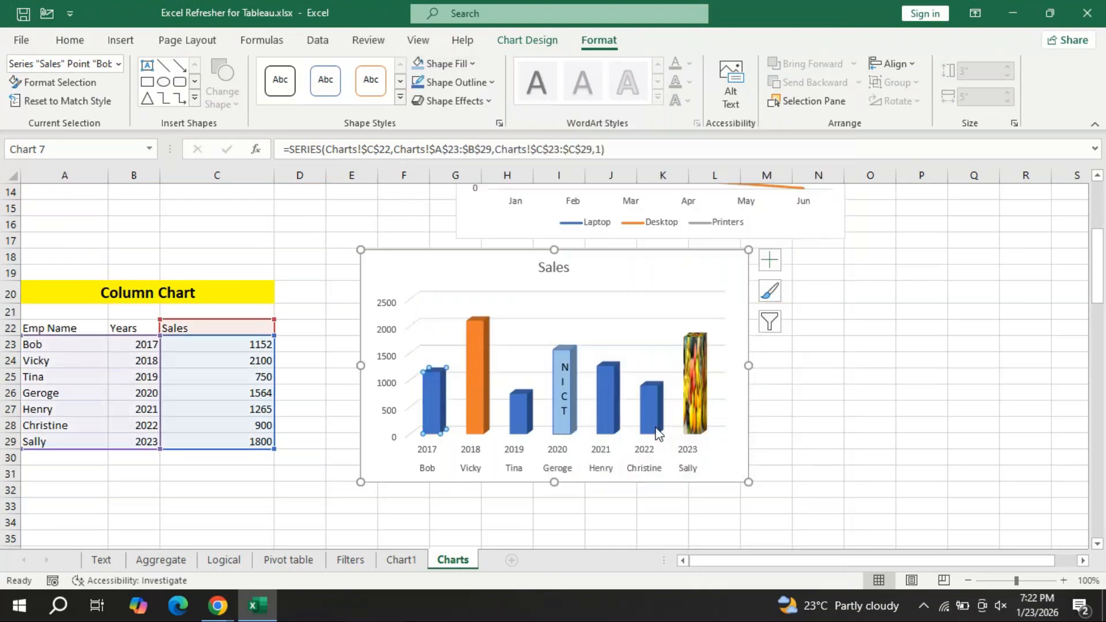
- Change the 2017 column's fill to the green marble texture
click(448, 64)
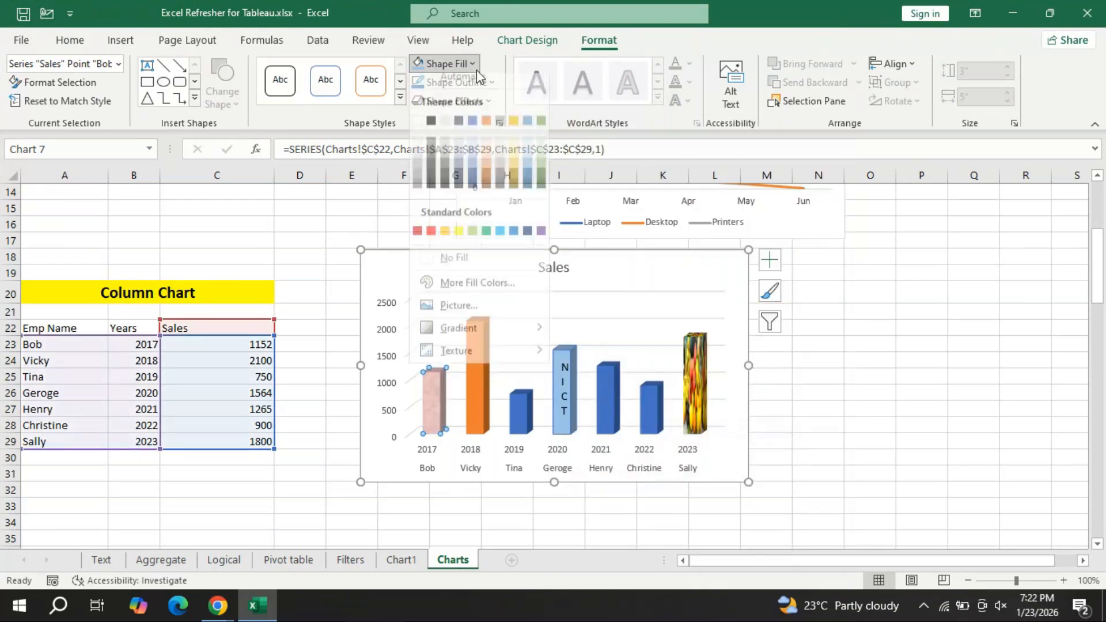
mouse_move(479, 361)
click(588, 311)
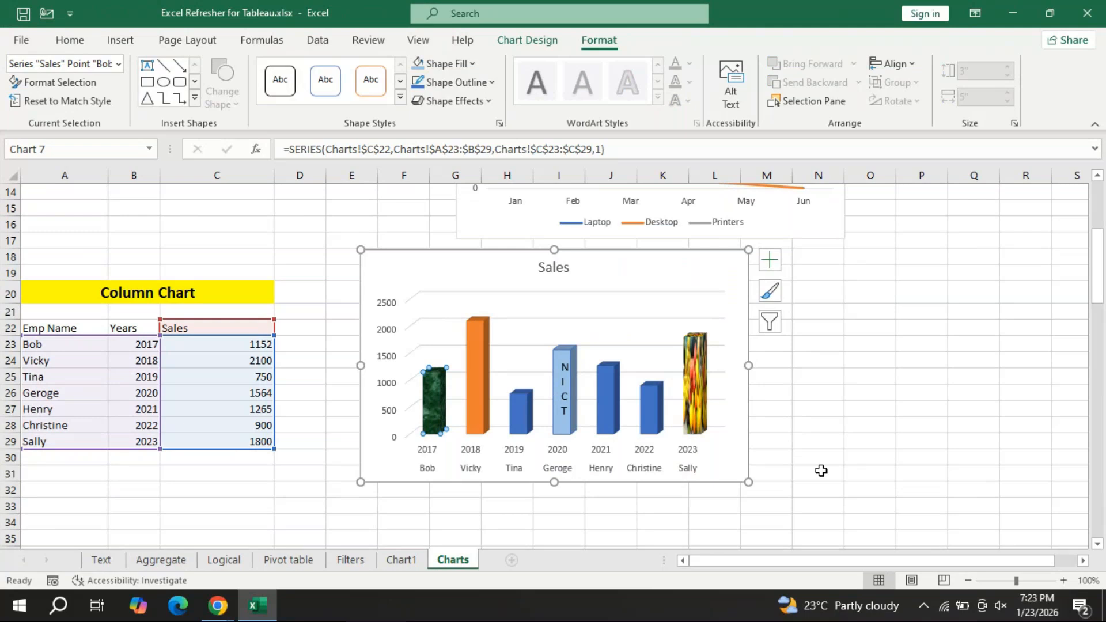
drag(1101, 236, 1104, 259)
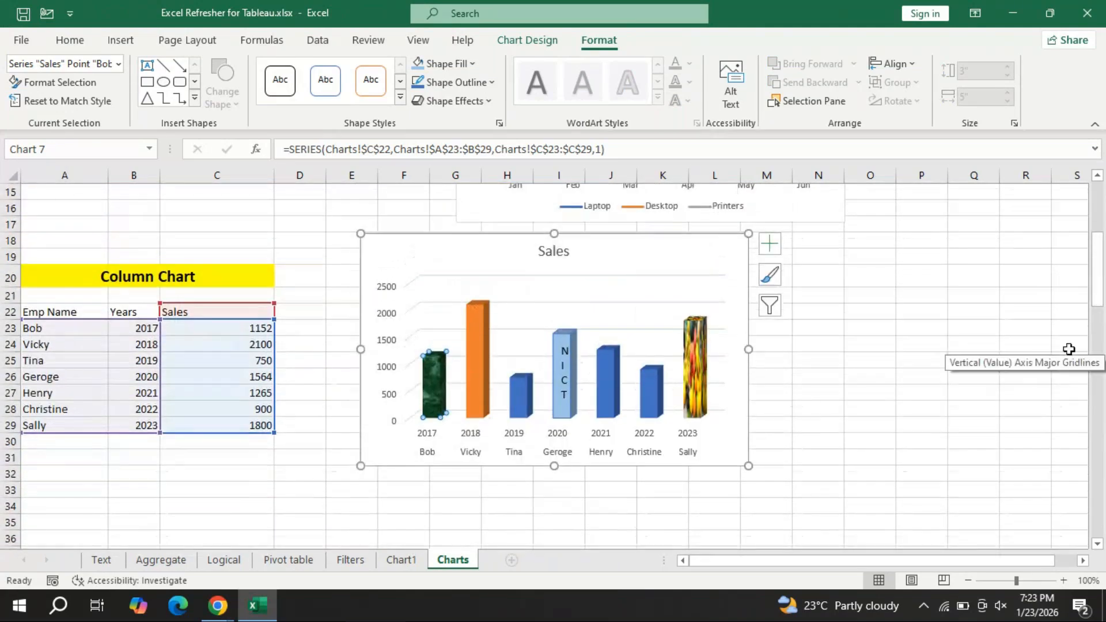
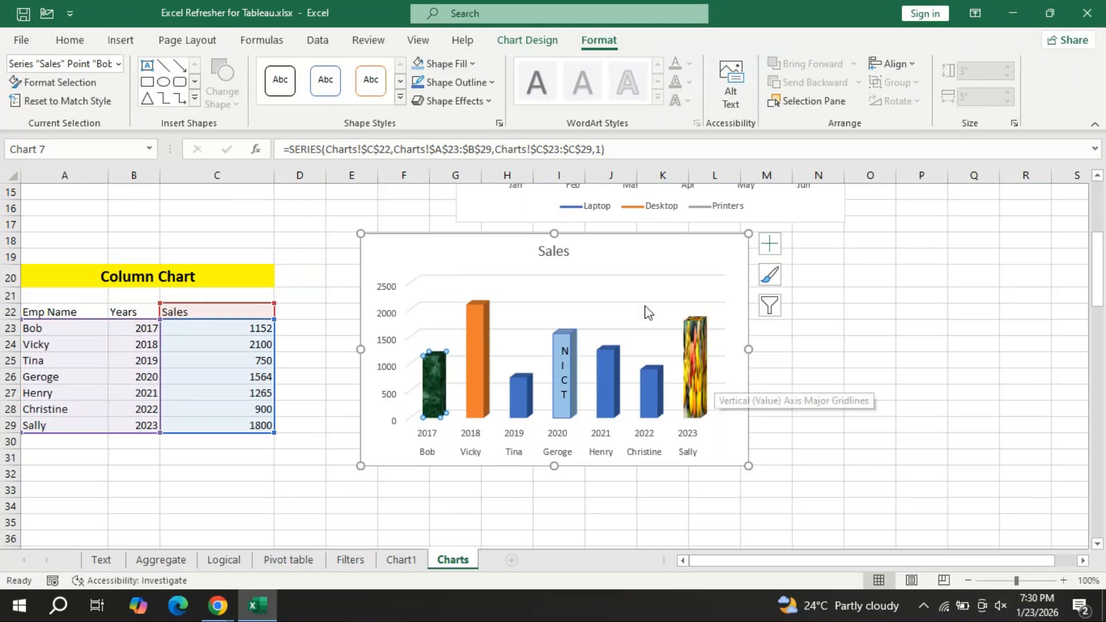
- Delete the Target Sales pie chart in the Pie Chart section and widen column B to fit its Target Sales header
click(855, 447)
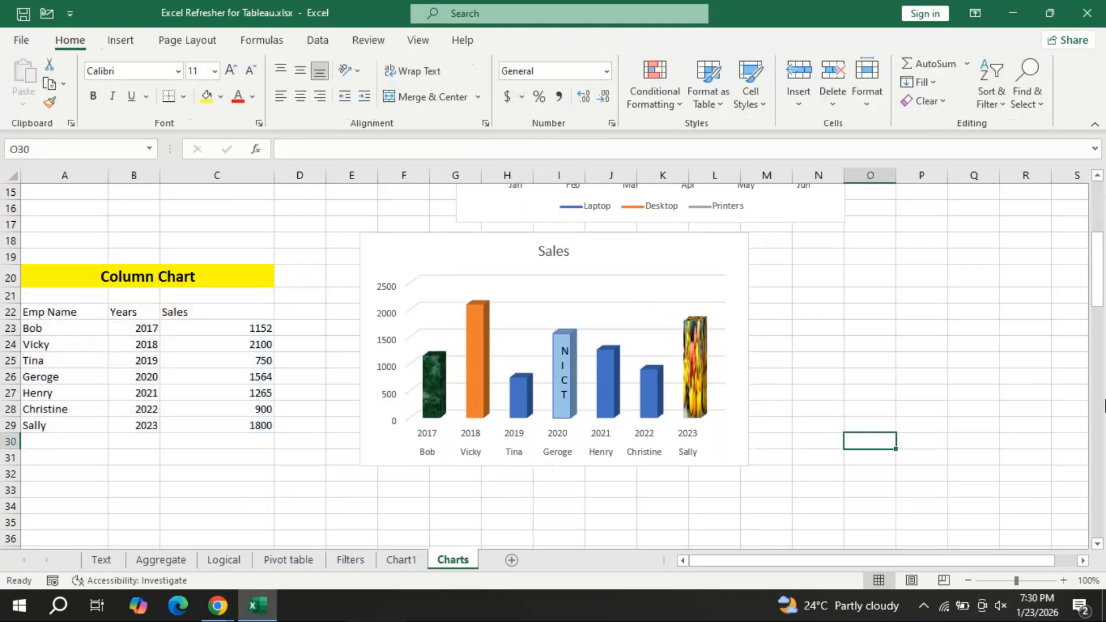
drag(1099, 279, 1099, 352)
click(382, 327)
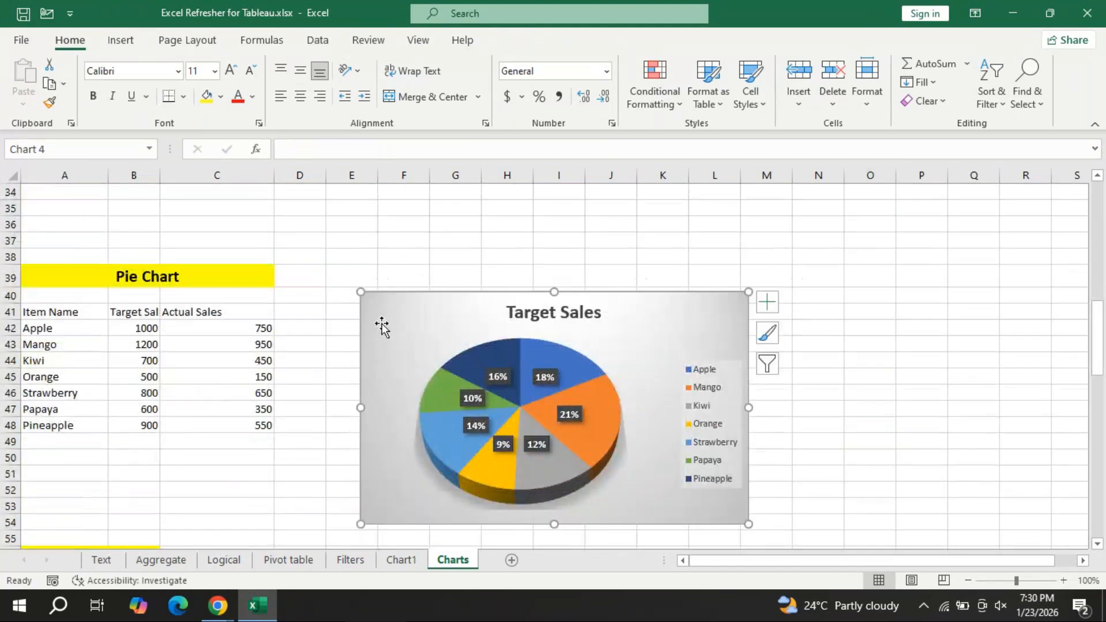
key(Delete)
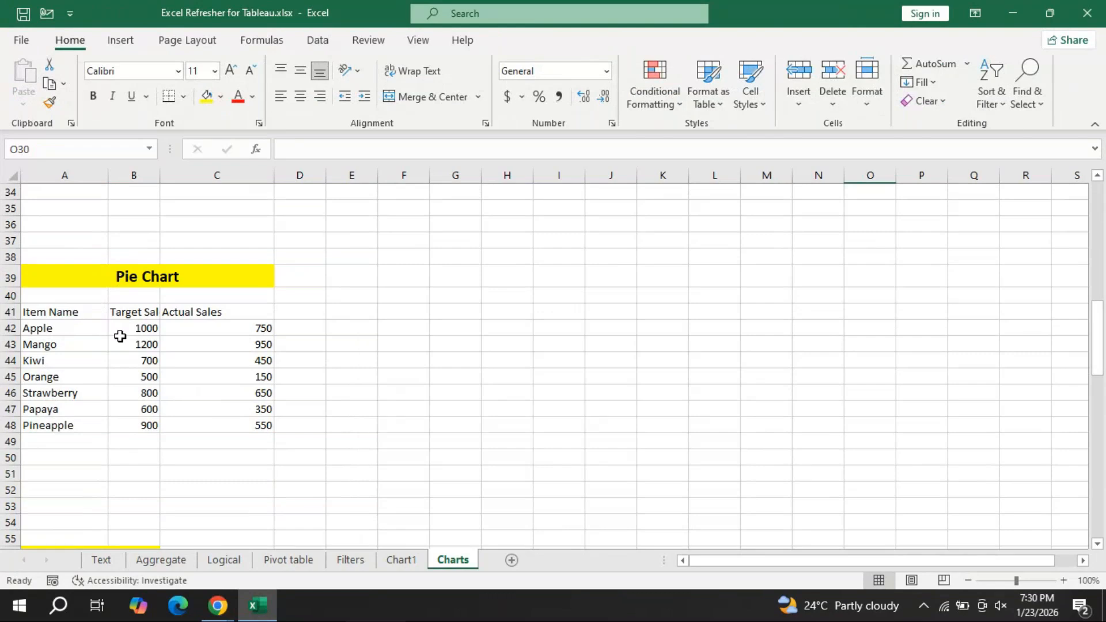
drag(161, 176, 179, 176)
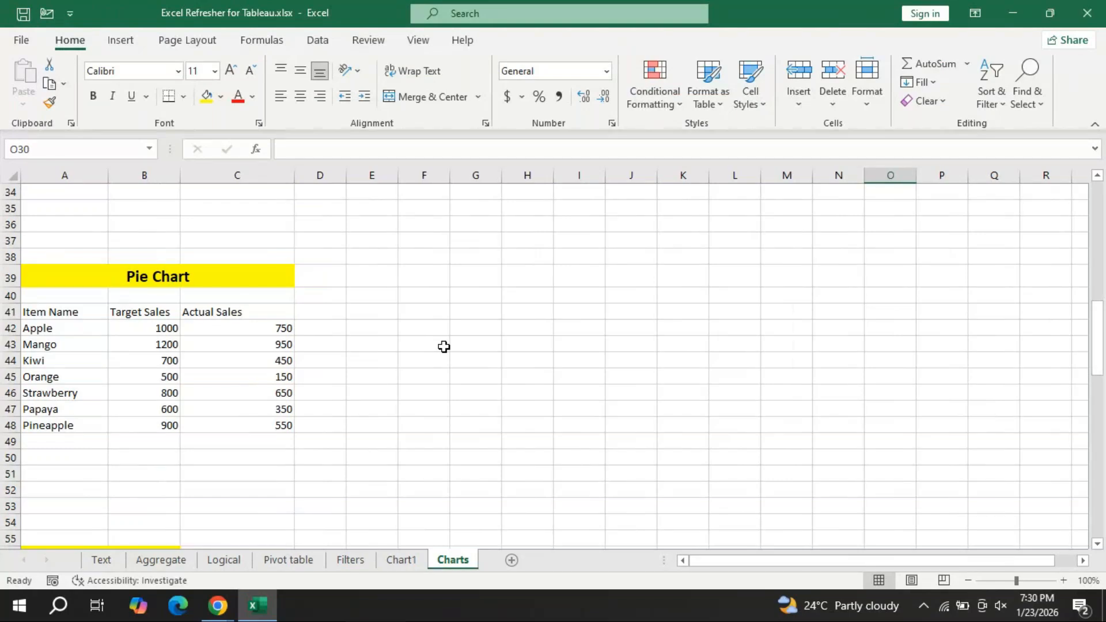
drag(40, 312, 79, 425)
ctrl+click(245, 314)
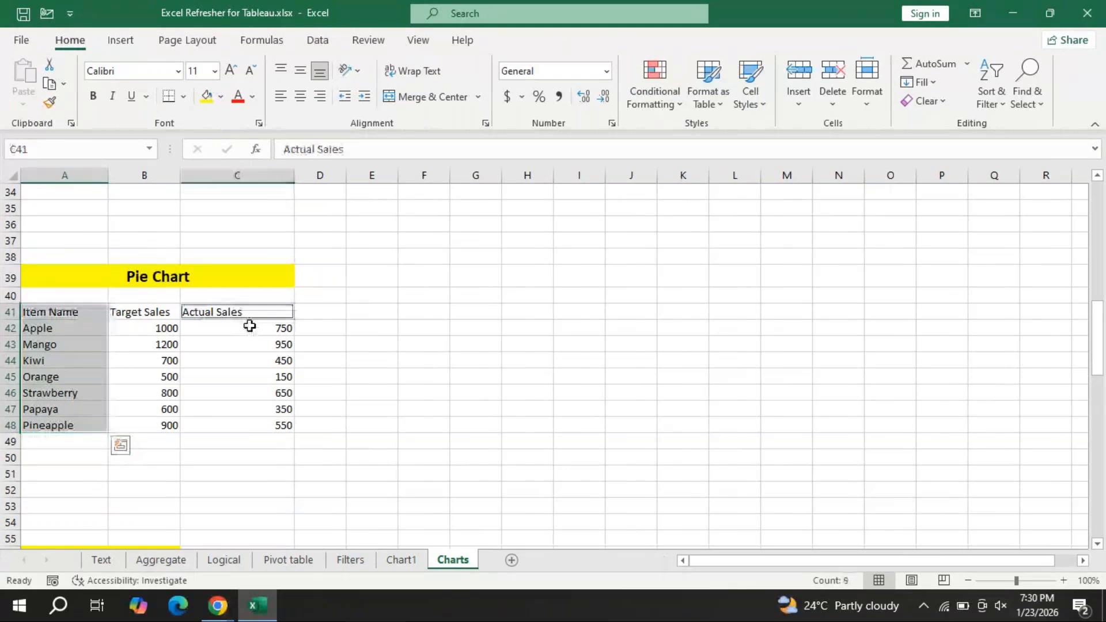
drag(250, 326, 250, 425)
click(527, 377)
- Insert a 3-D pie chart from the Item Name and Actual Sales data in A41:A48 and C41:C48
drag(64, 314, 65, 425)
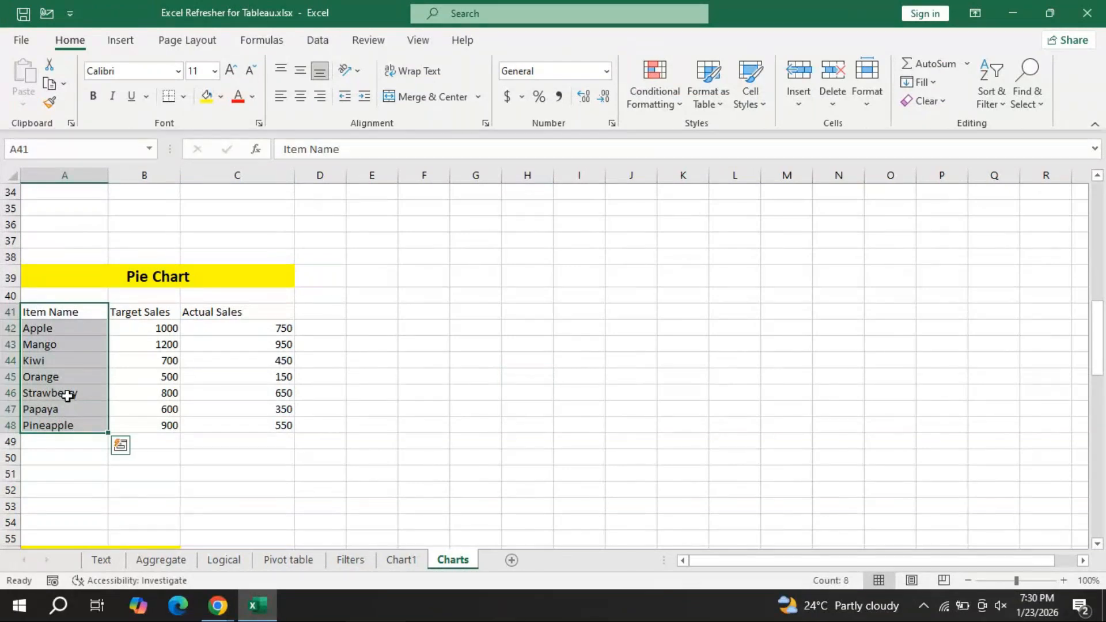
drag(247, 312, 253, 412)
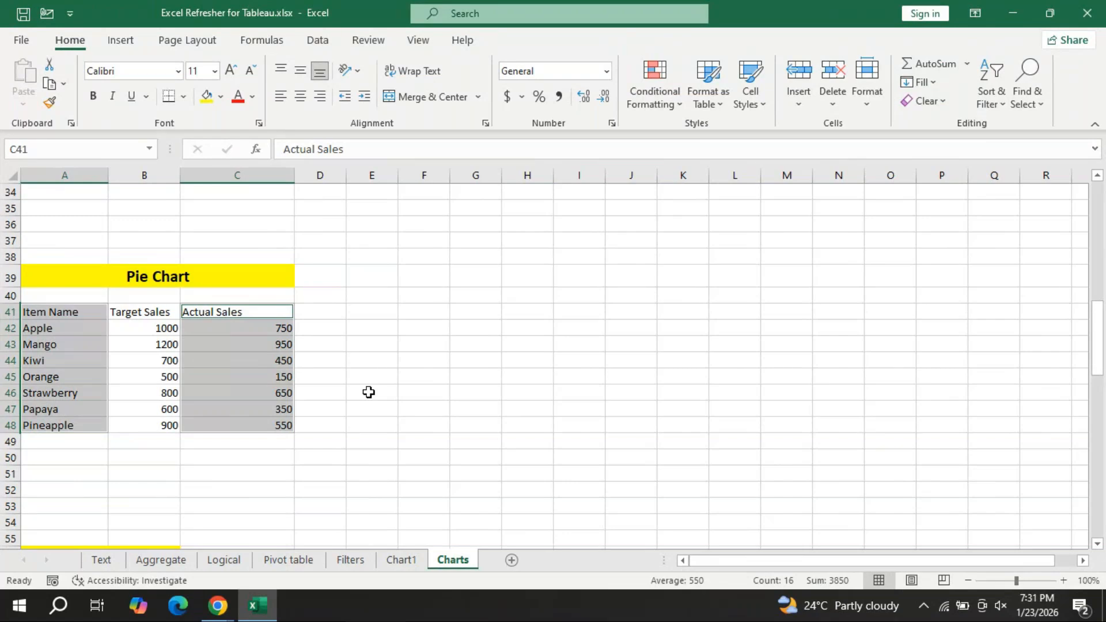
click(132, 46)
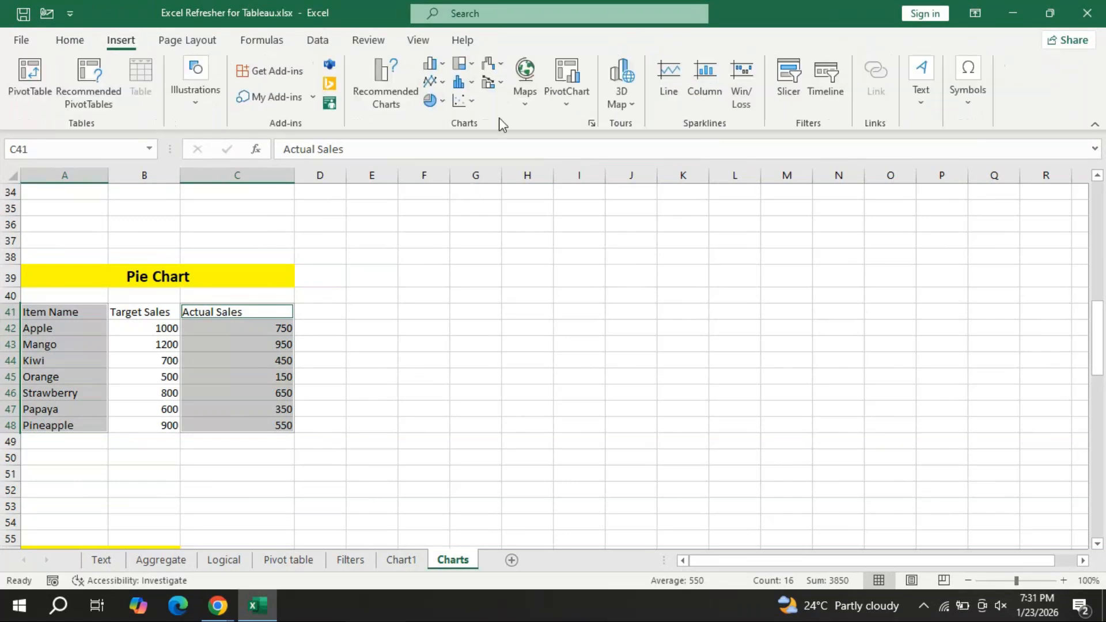
click(593, 123)
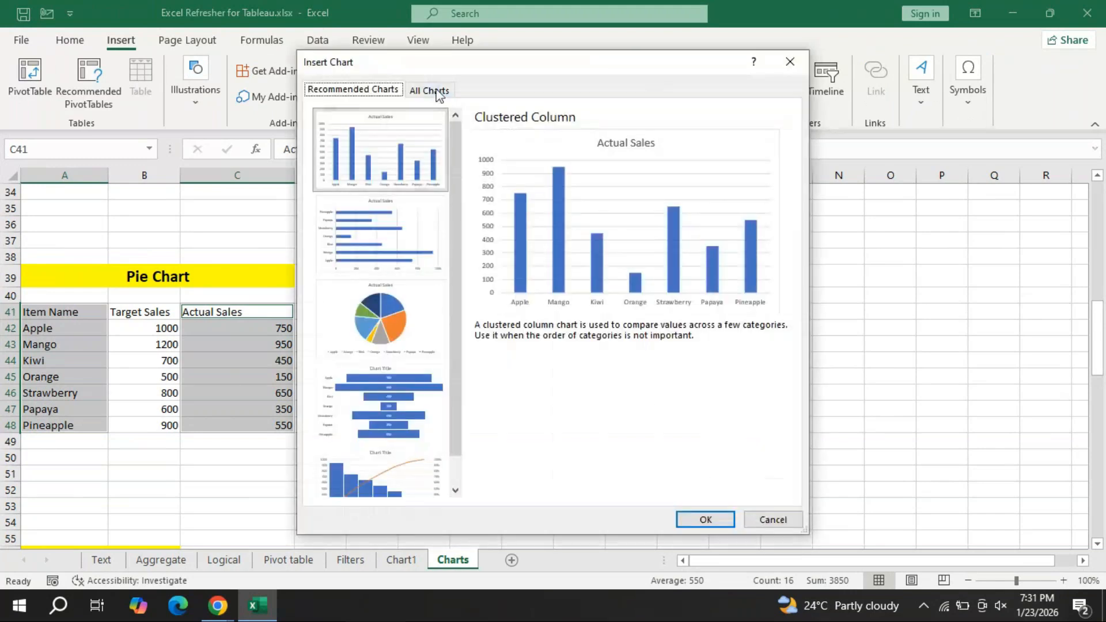
click(437, 92)
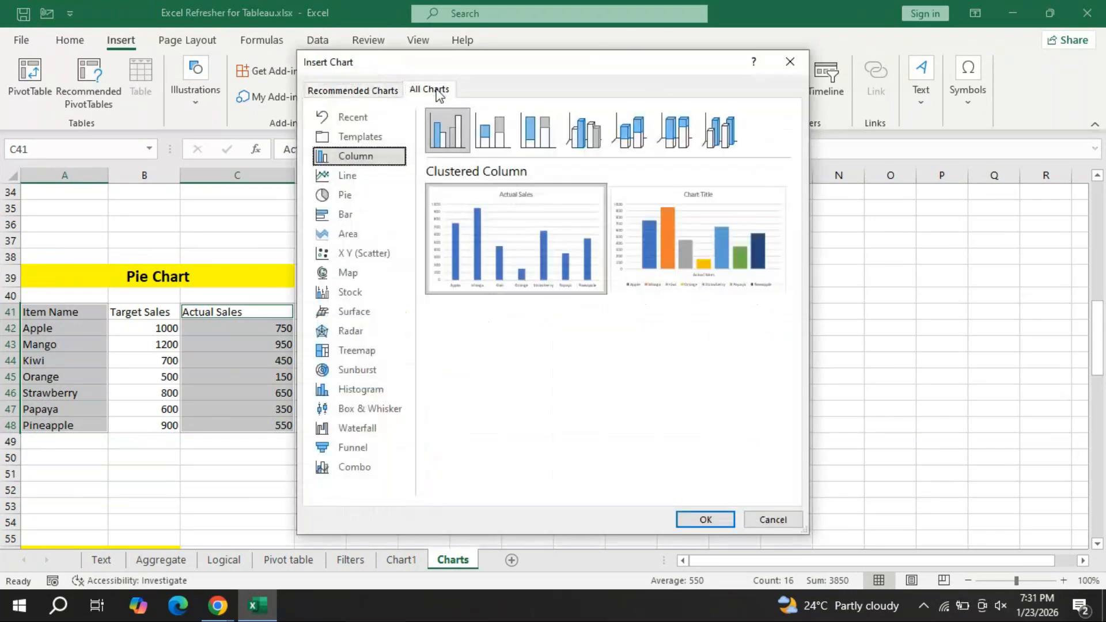
click(344, 196)
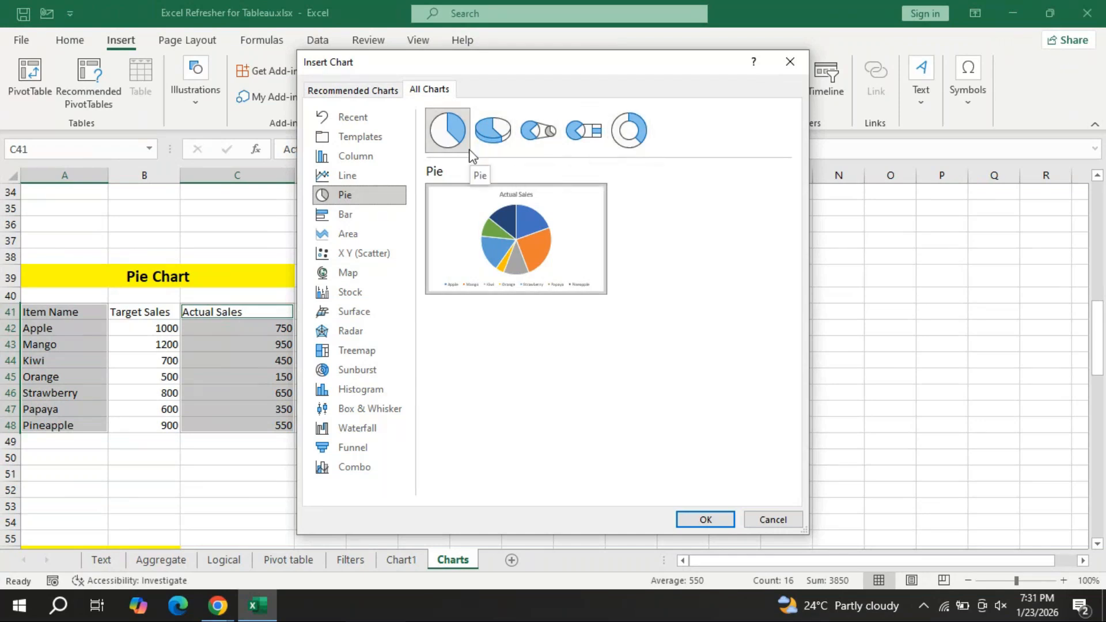
click(487, 145)
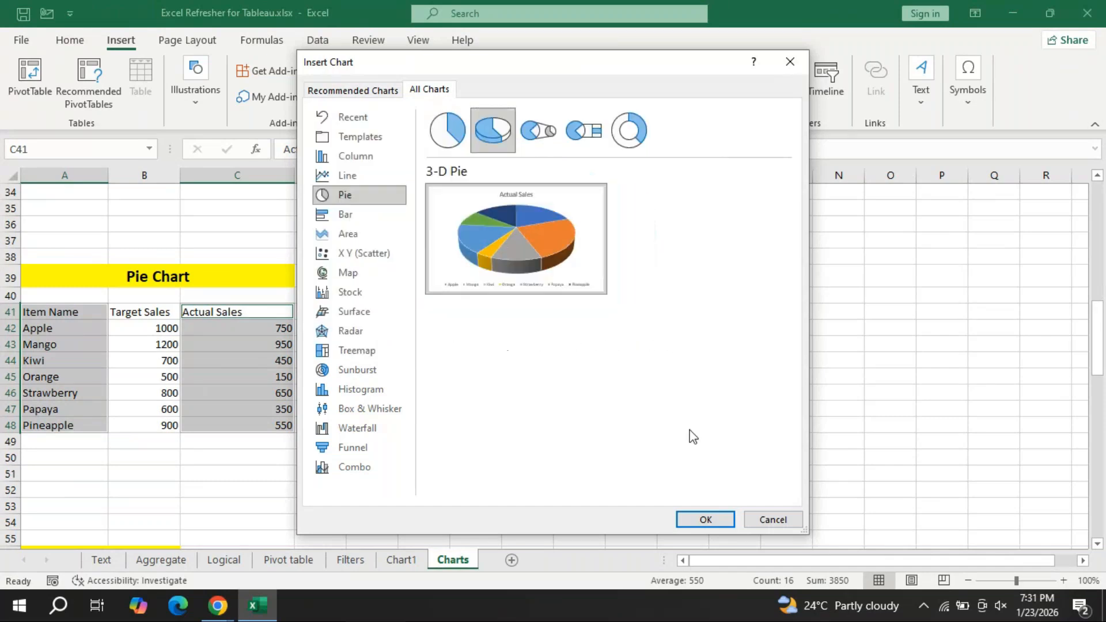
click(713, 521)
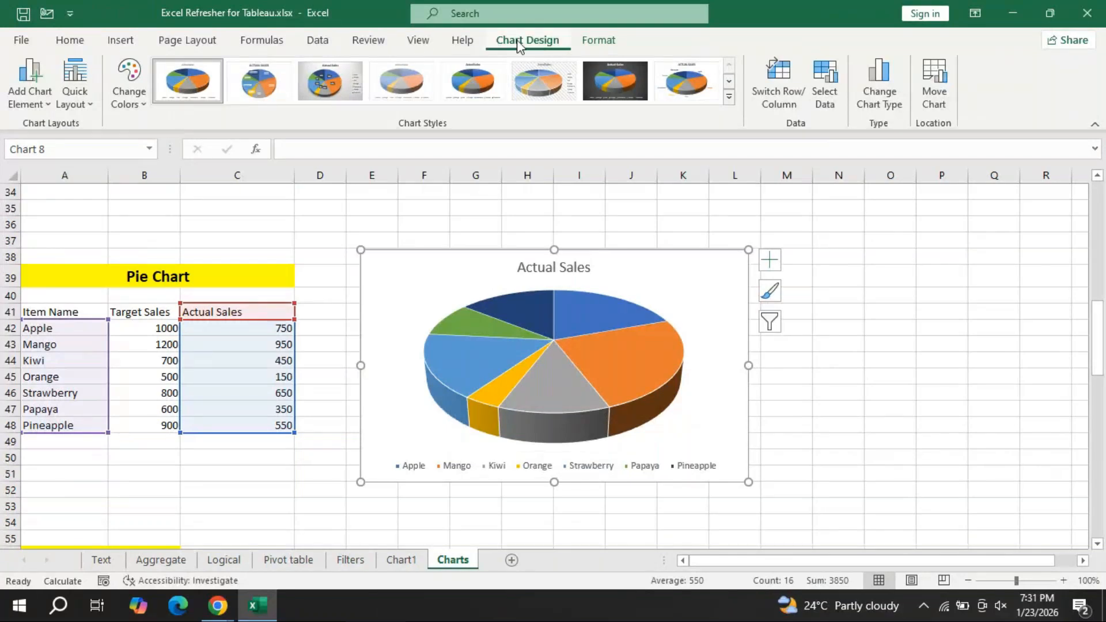
- Apply the chart style with coloured item names around the pie and change the data labels to data callouts
click(703, 94)
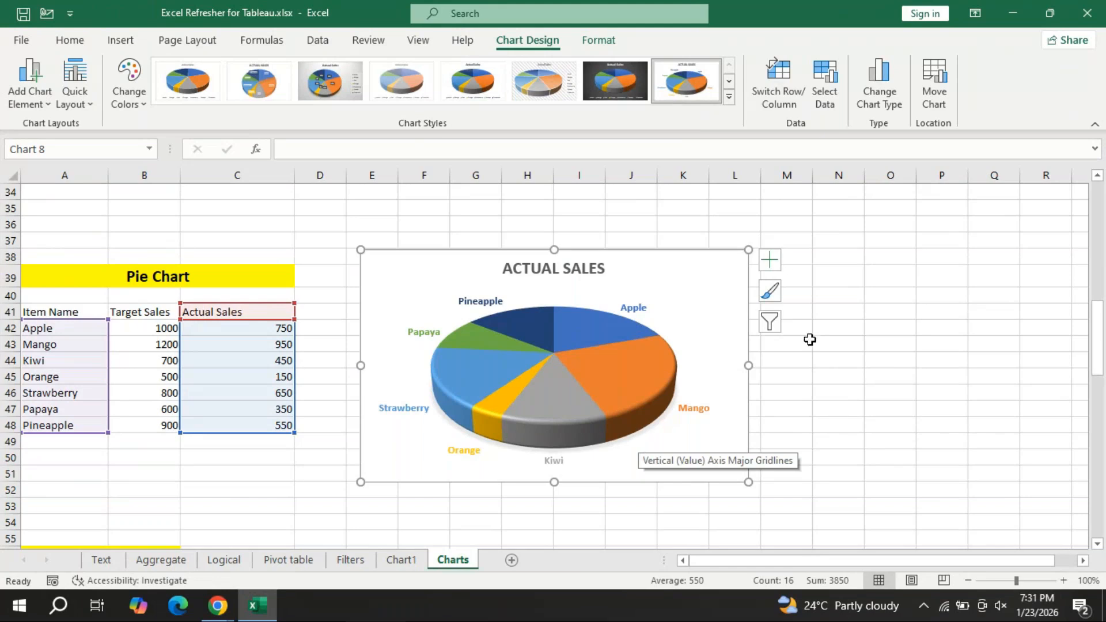
click(766, 257)
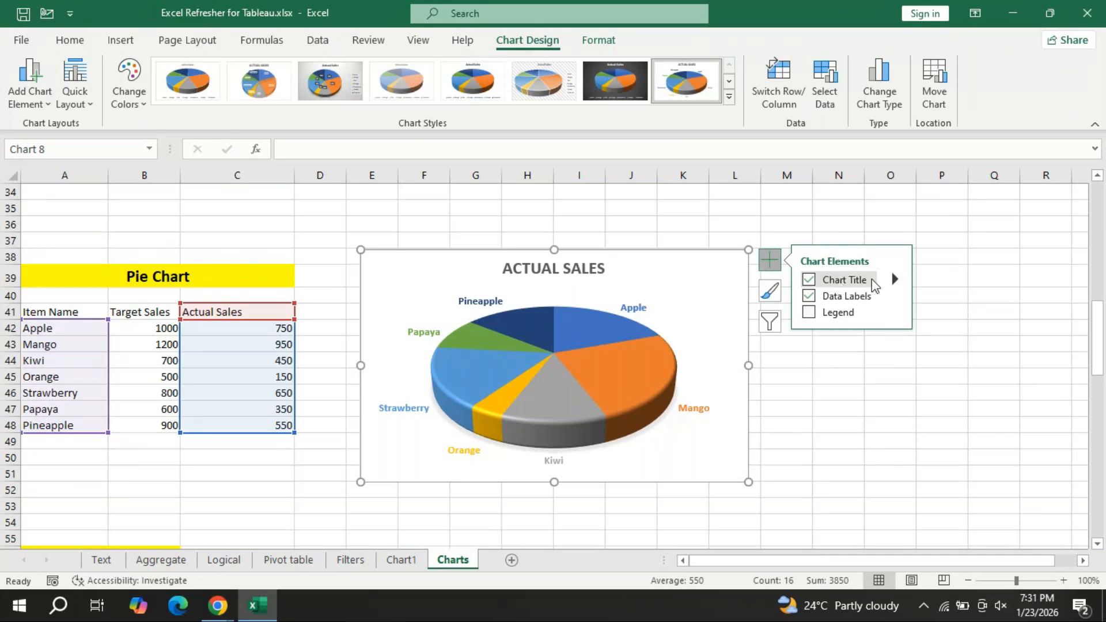
click(896, 281)
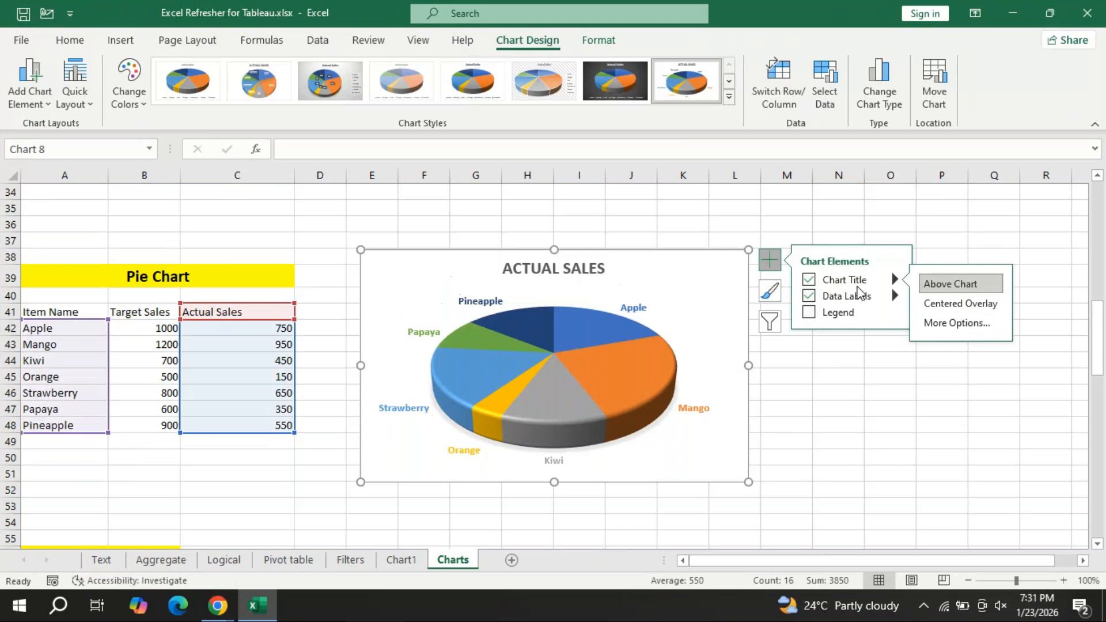
click(896, 295)
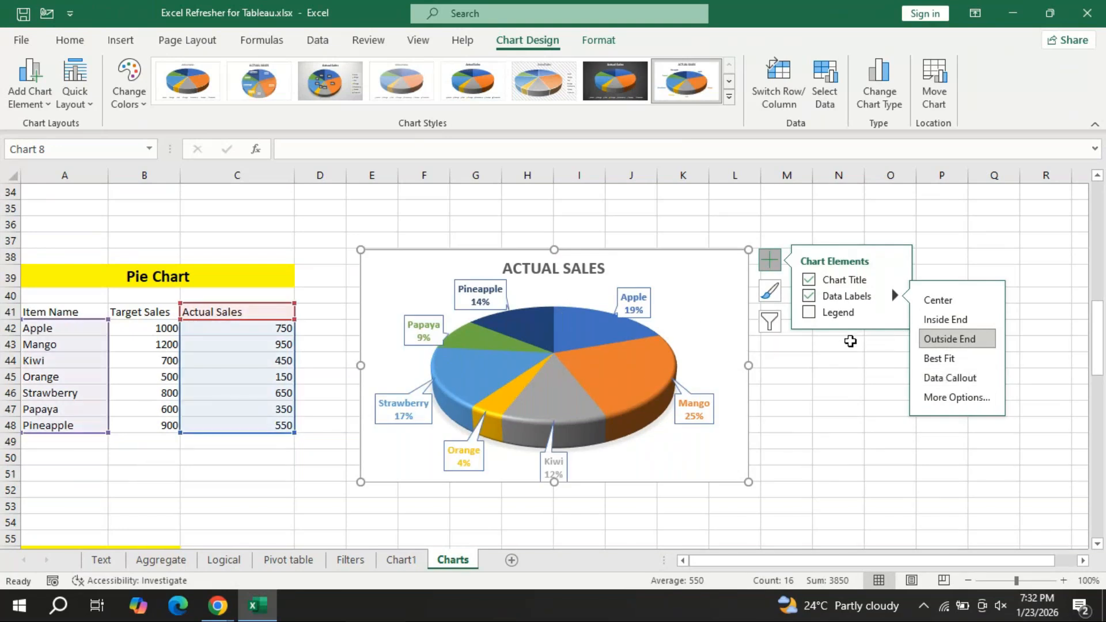
- Try showing values instead of percentages in the pie chart's data labels, and switch back to percentages
click(972, 397)
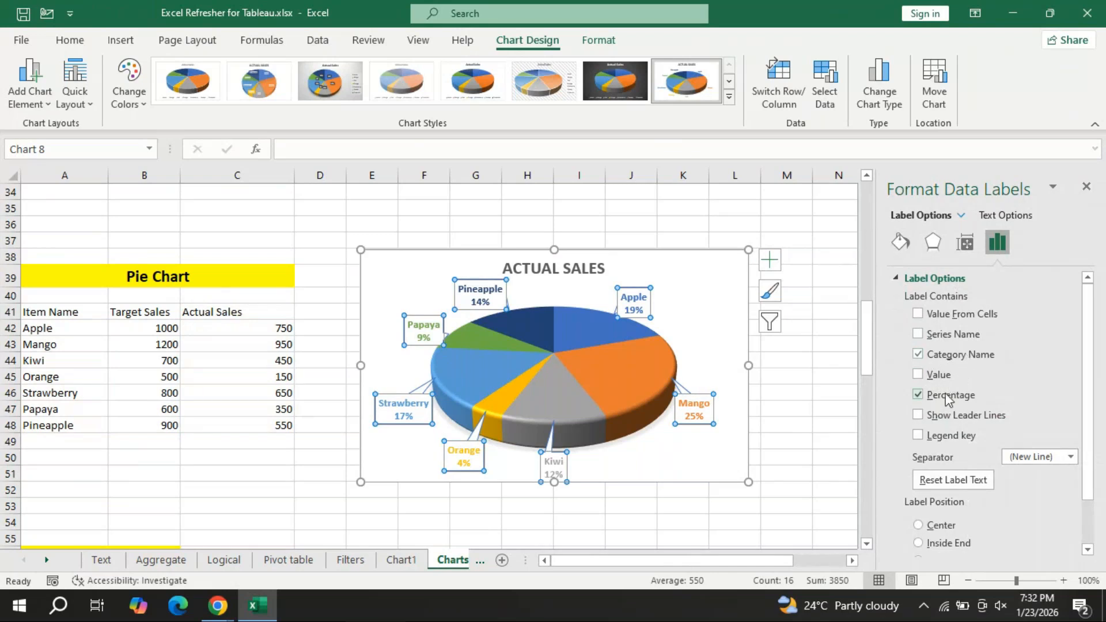
click(918, 395)
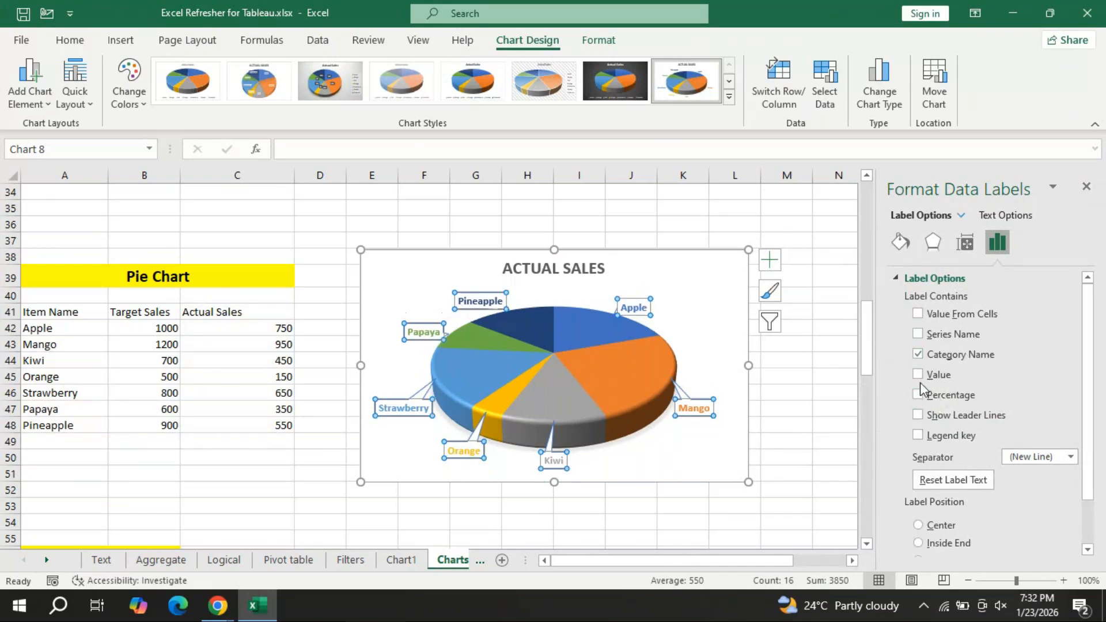
click(920, 378)
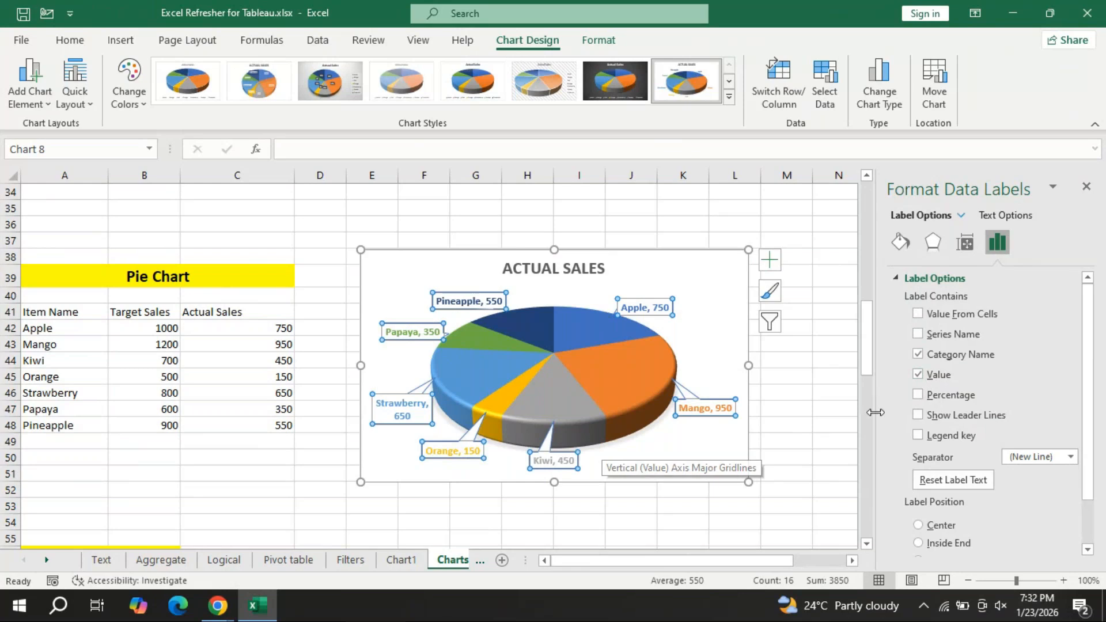
click(918, 375)
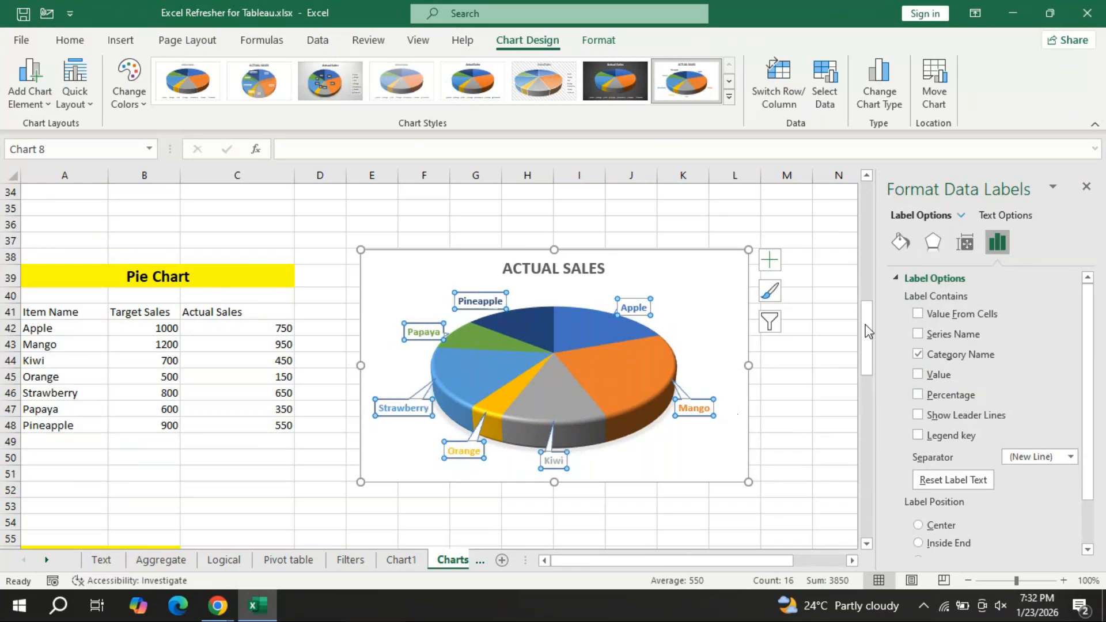
click(925, 397)
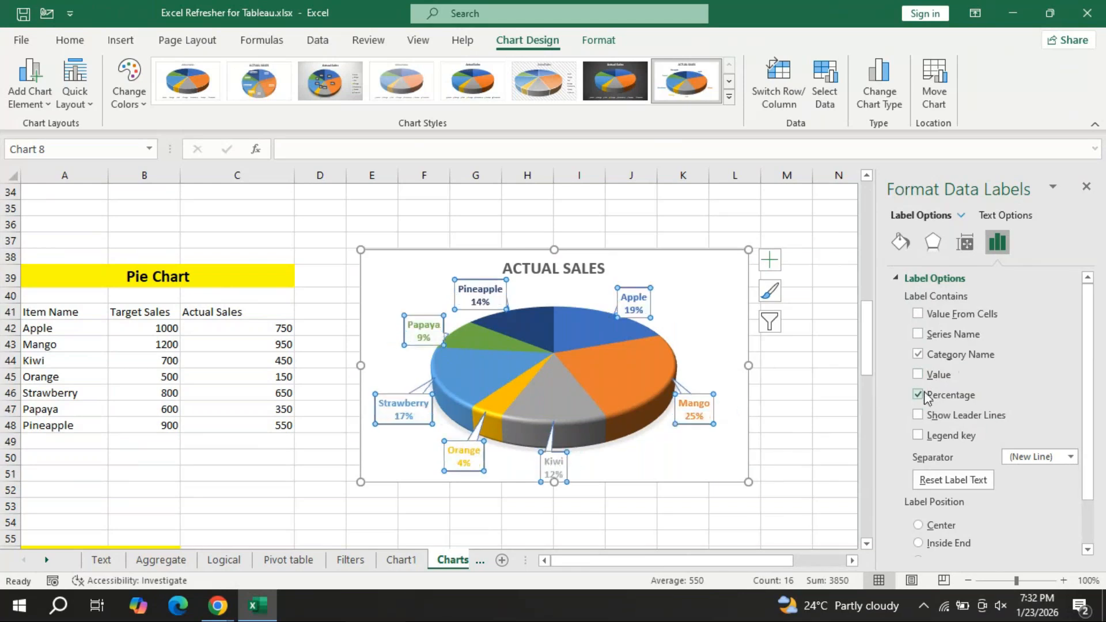
click(1086, 188)
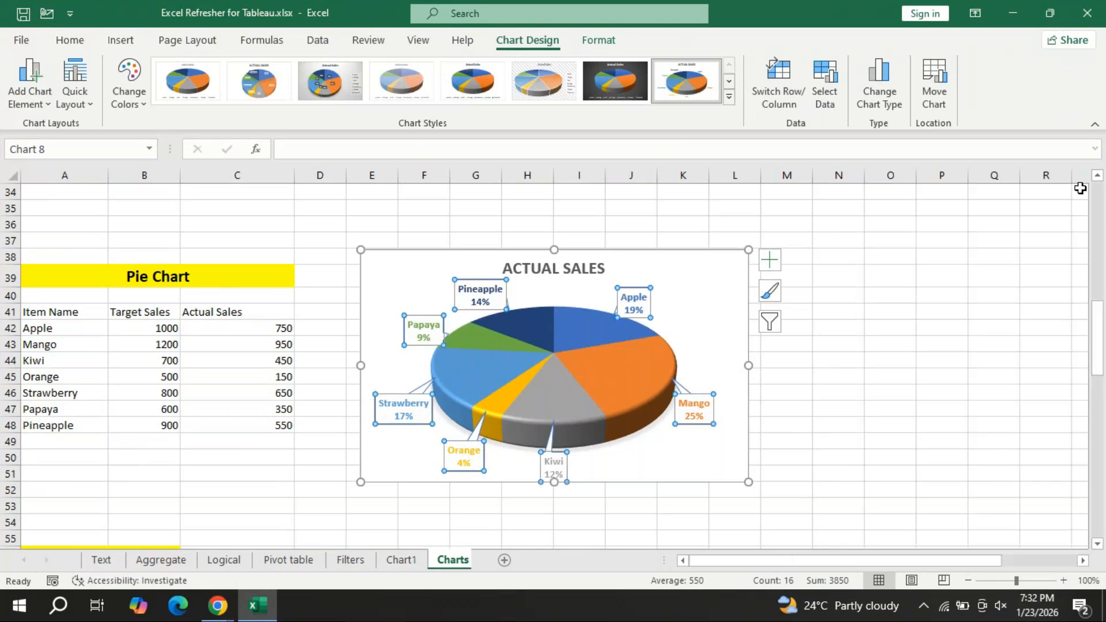
- Examine the series and category filter options of the Actual Sales pie chart without changing them
click(769, 323)
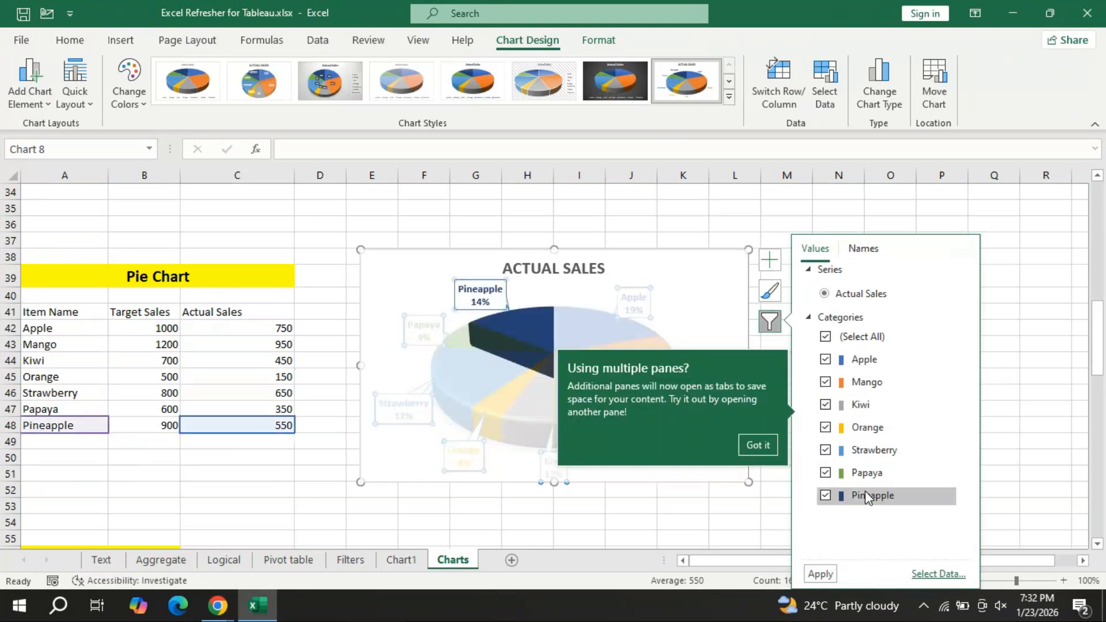
click(756, 444)
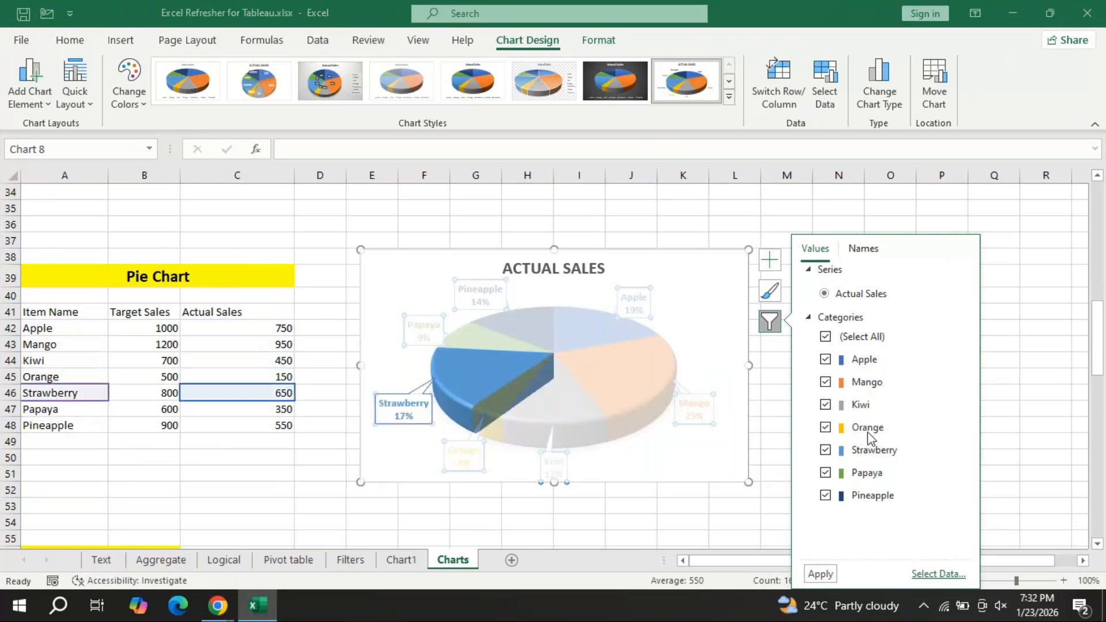
click(773, 373)
click(733, 297)
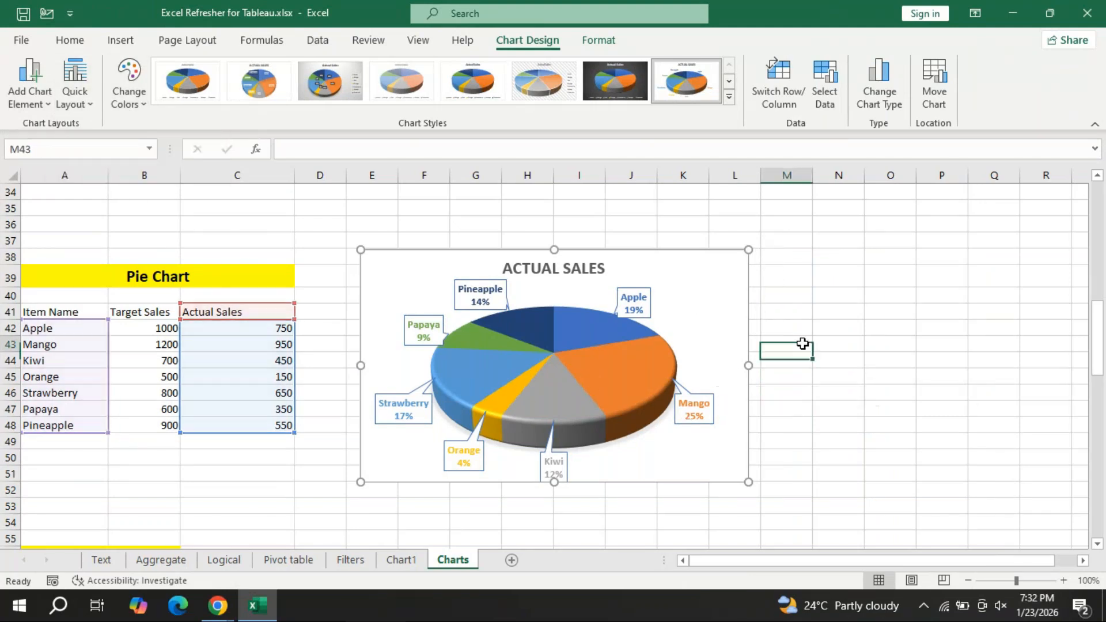
click(775, 346)
click(714, 321)
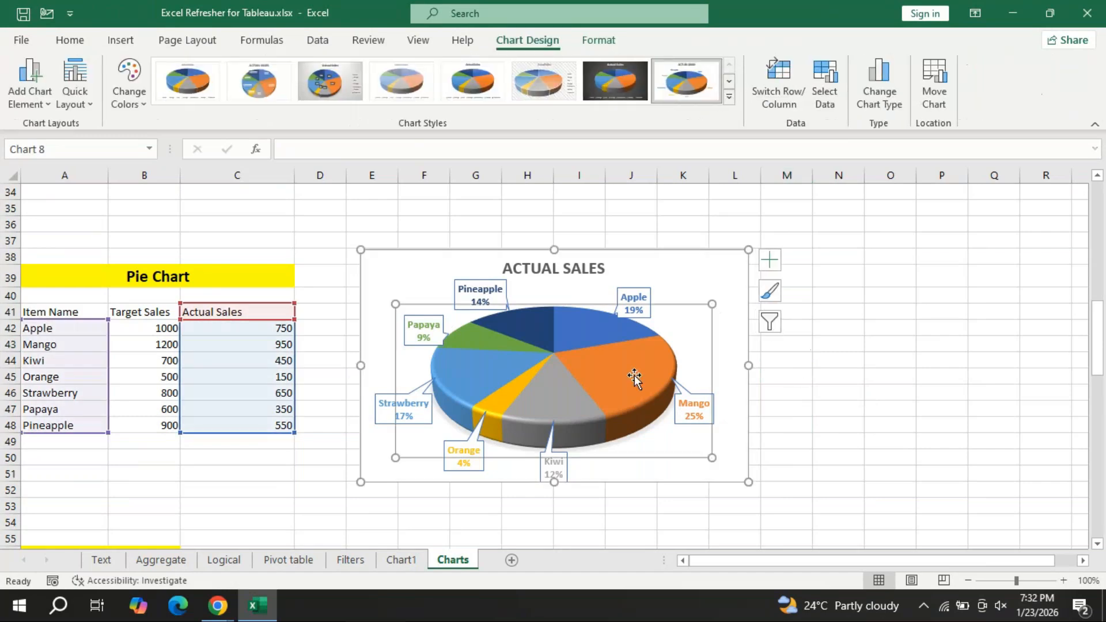
- Fill the pie chart's Mango slice with the online picture of cut and whole mangoes on white, searching for "mango"
mouse_move(633, 374)
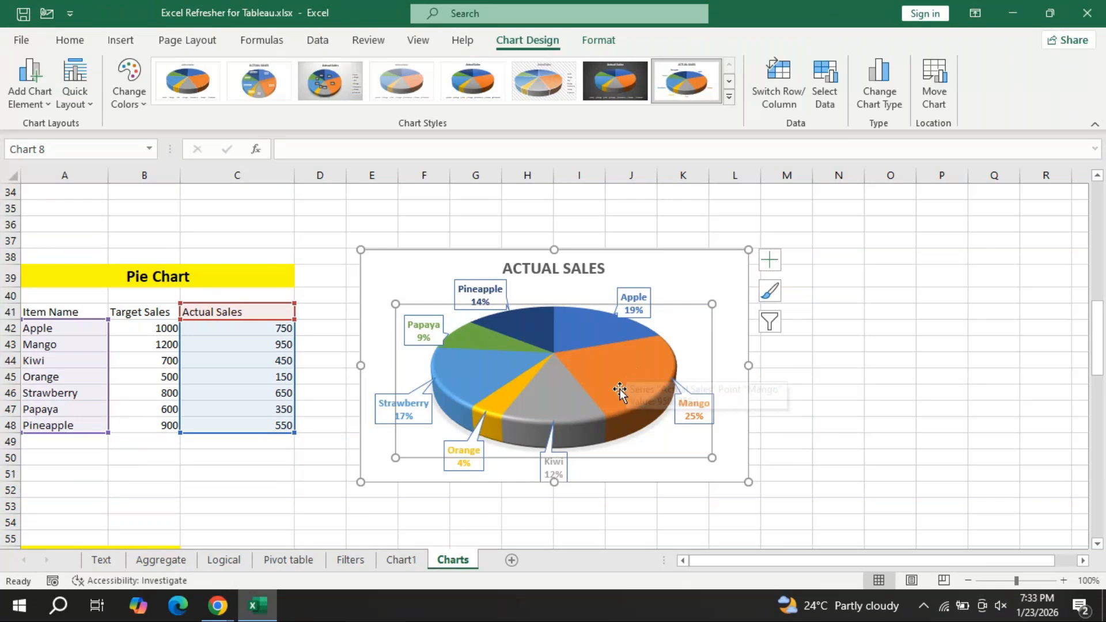
click(634, 362)
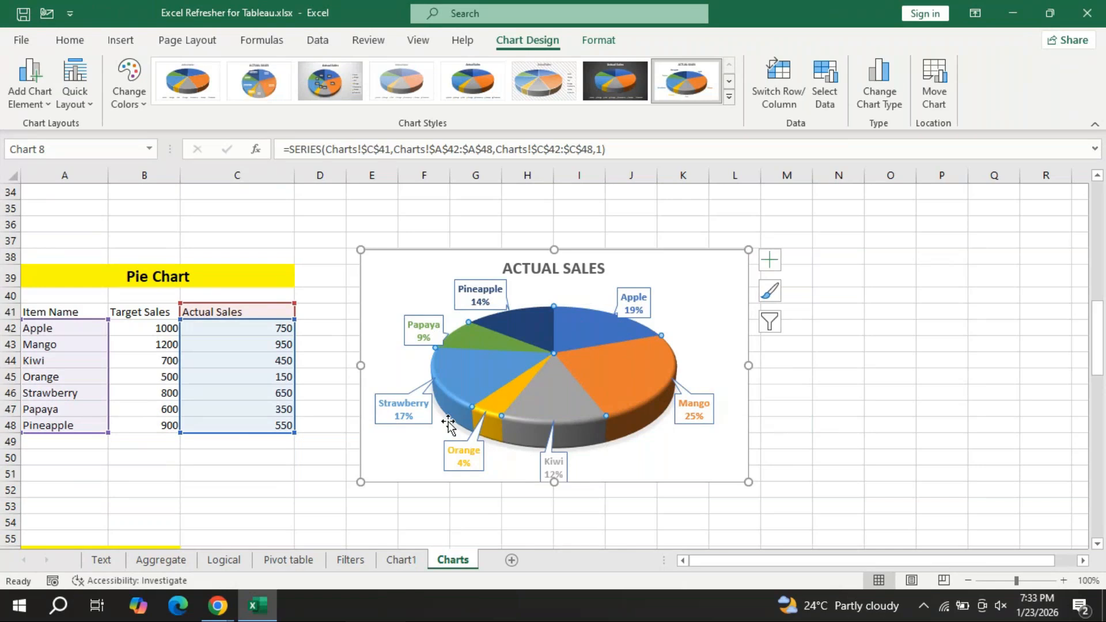
mouse_move(640, 378)
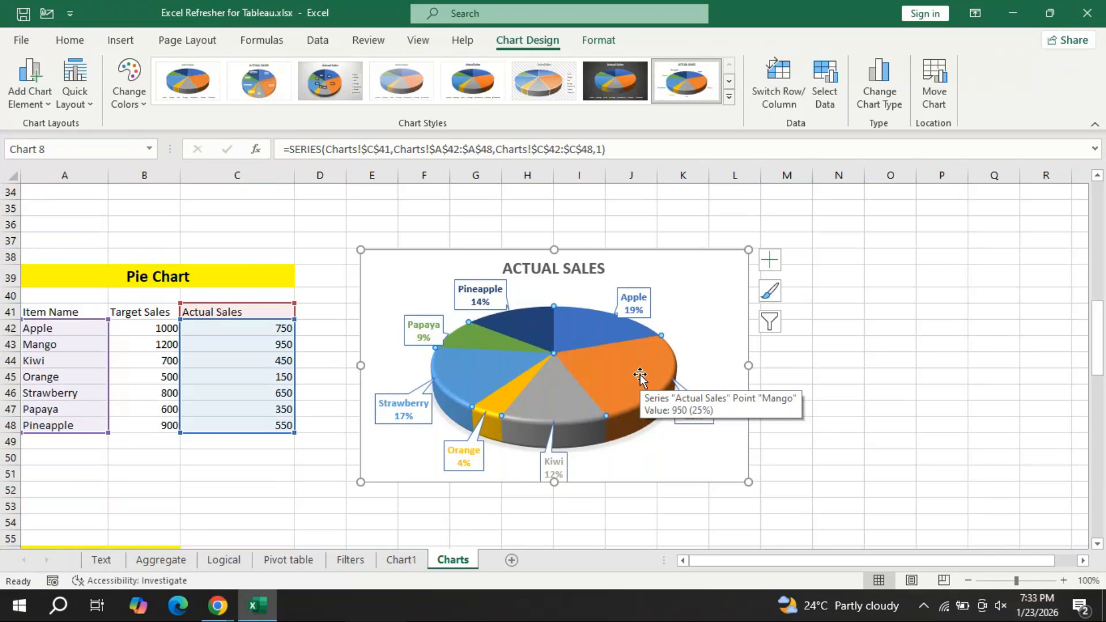
click(640, 377)
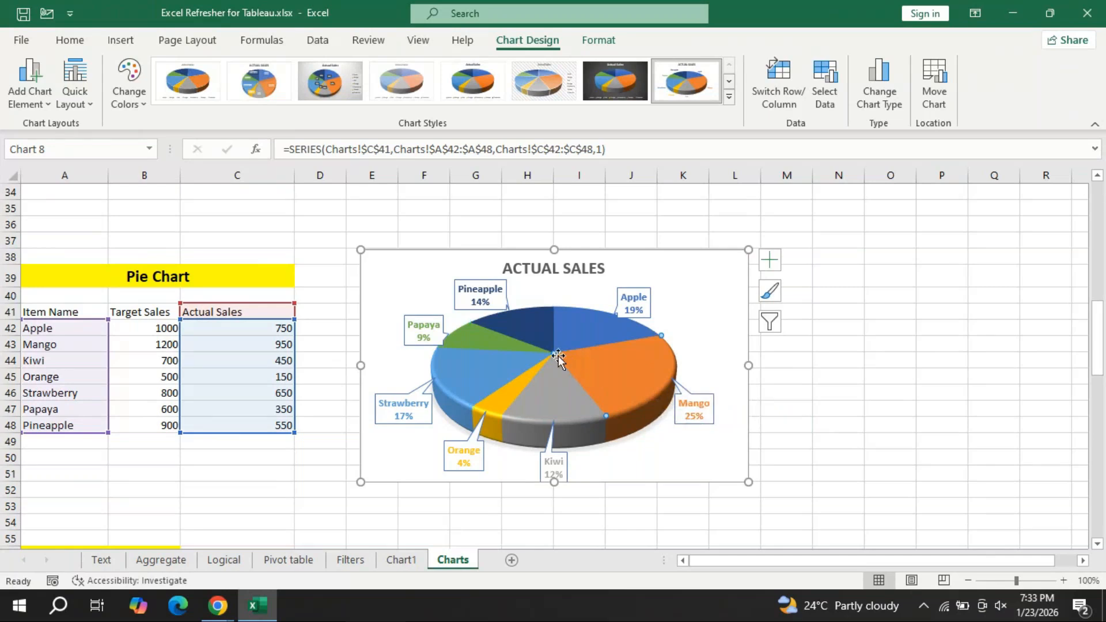
mouse_move(615, 410)
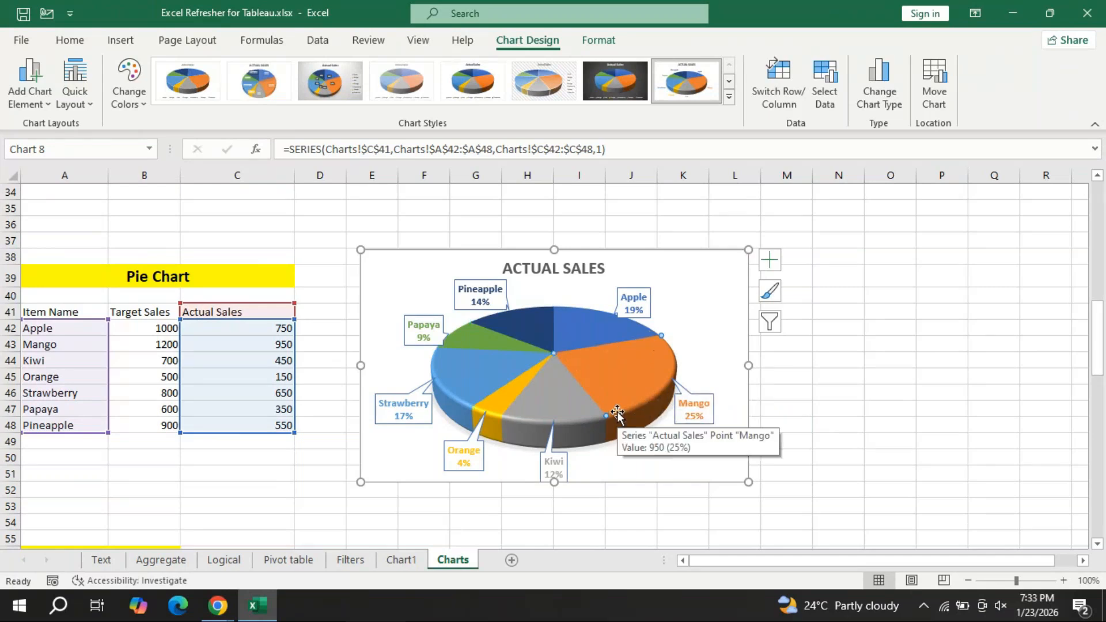
click(594, 44)
click(472, 64)
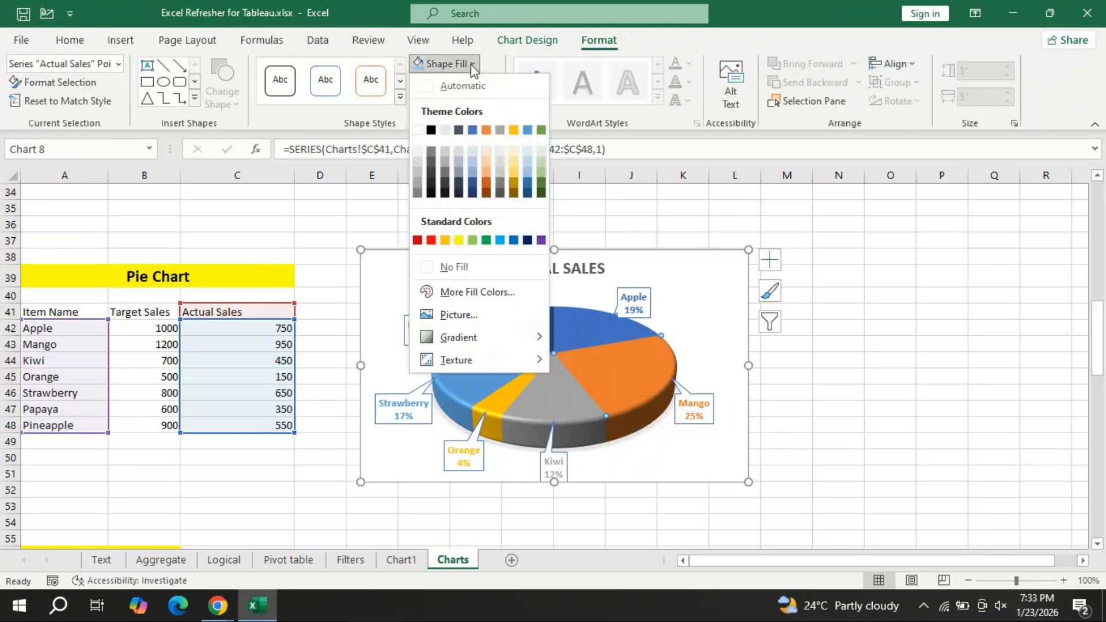
click(462, 314)
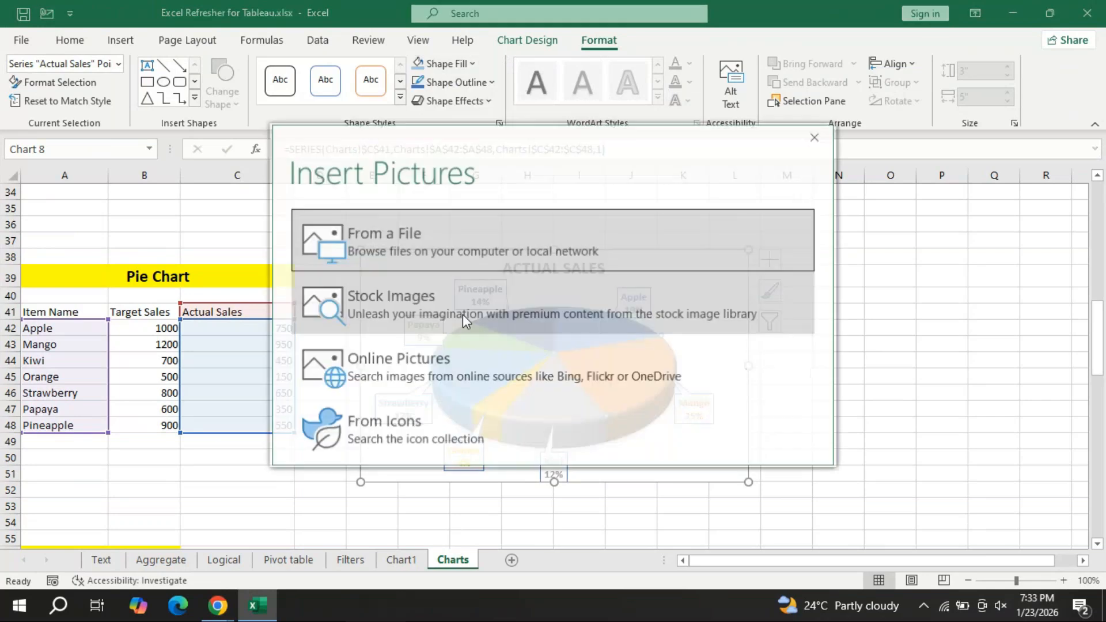
click(425, 365)
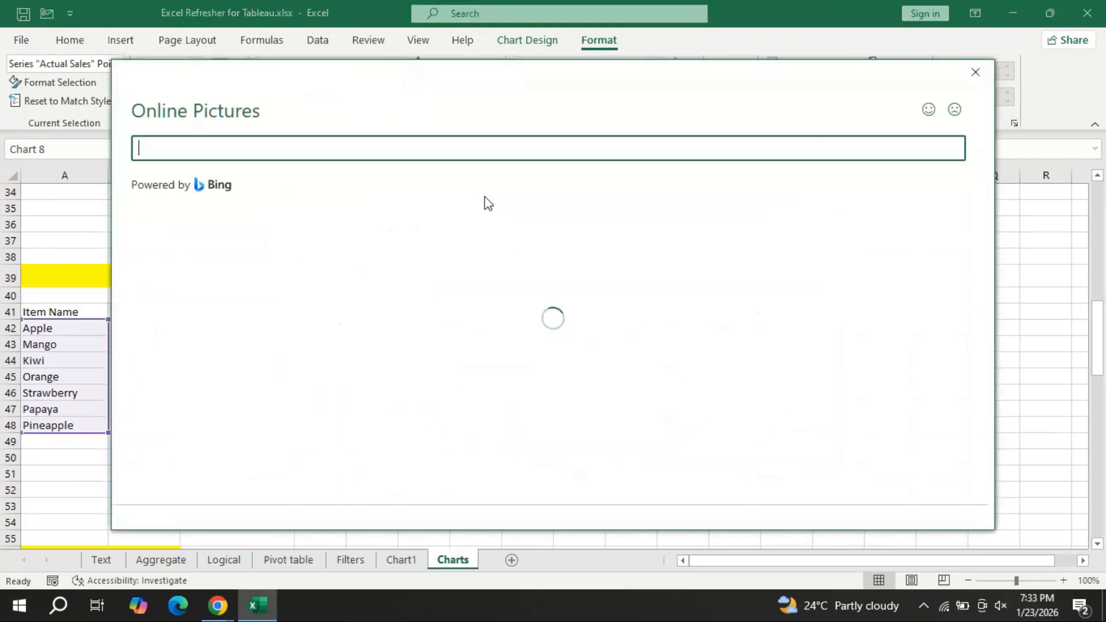
text(mango)
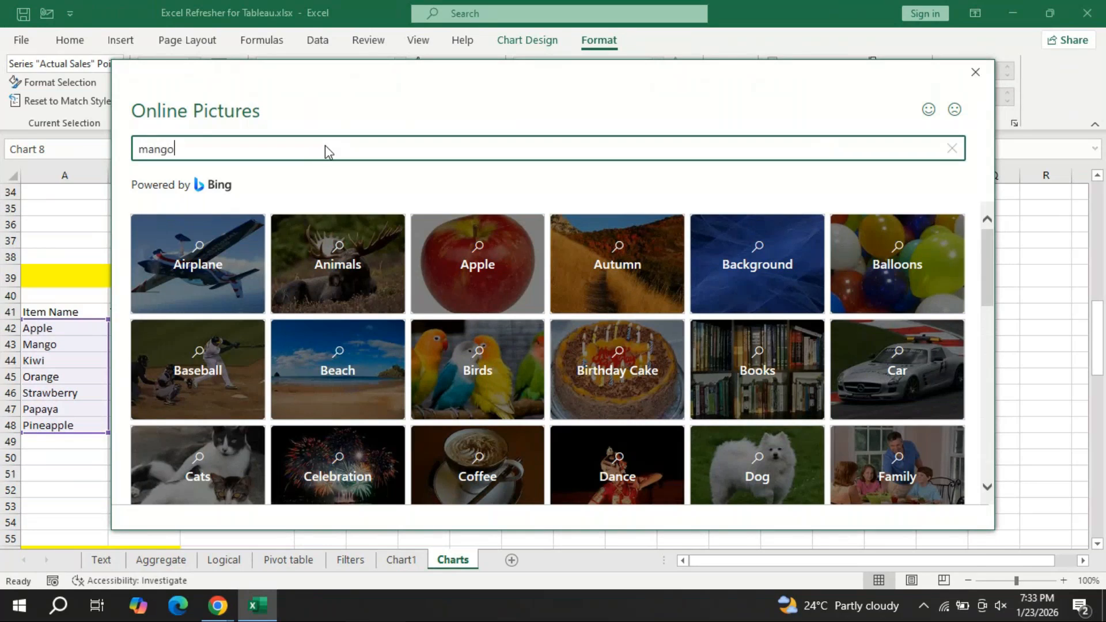
key(Return)
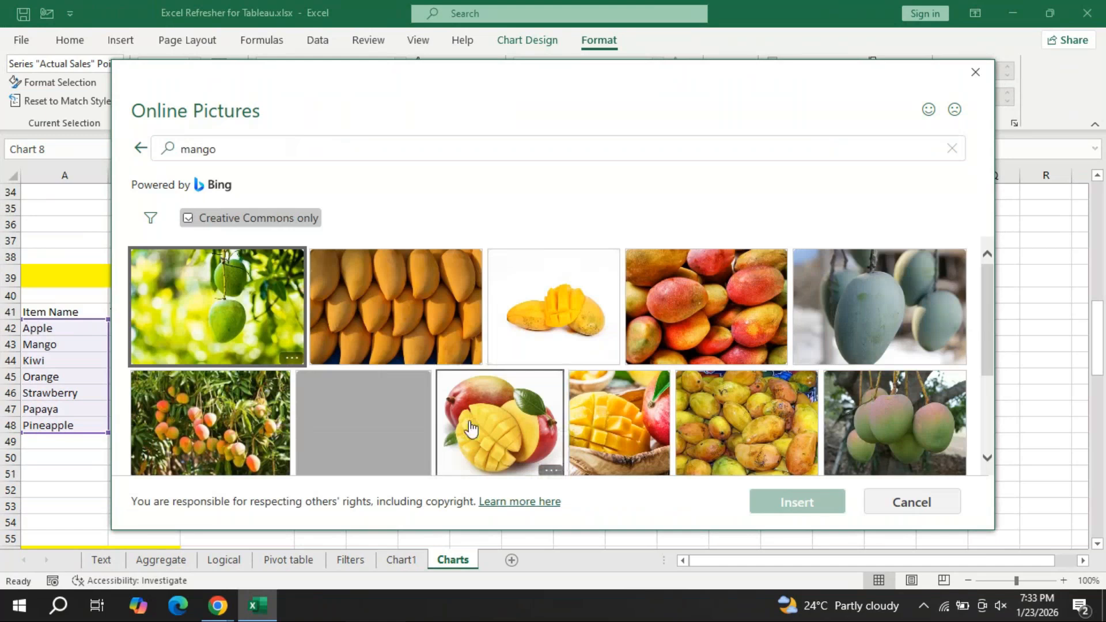
click(499, 415)
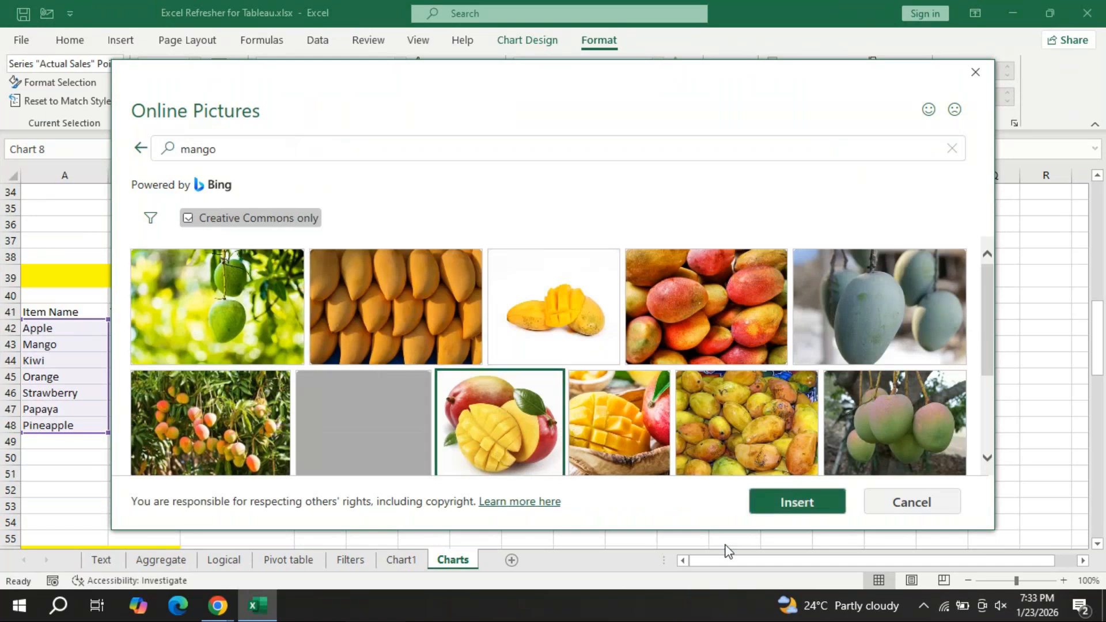
click(786, 503)
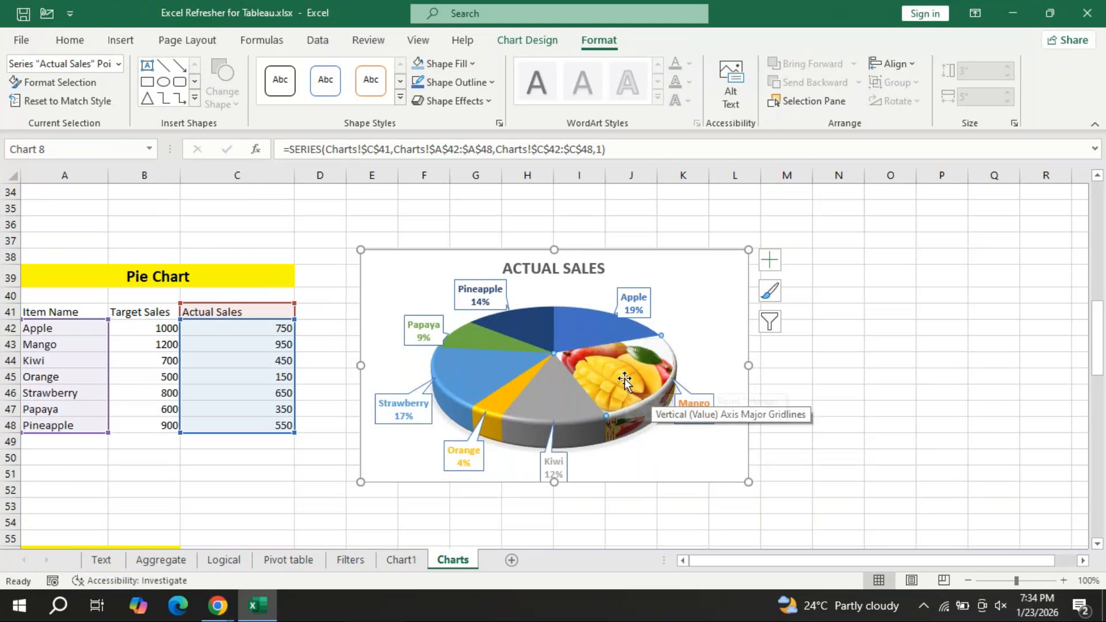
- Open the Mango slice's data point formatting and set the angle of first slice to 37°
right_click(610, 368)
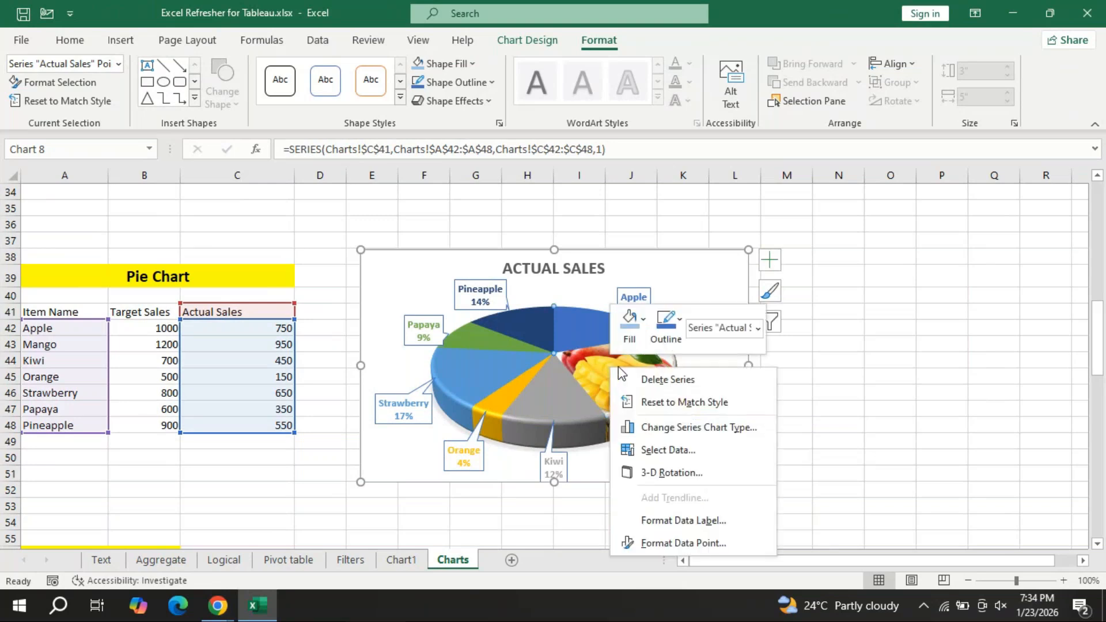
click(674, 542)
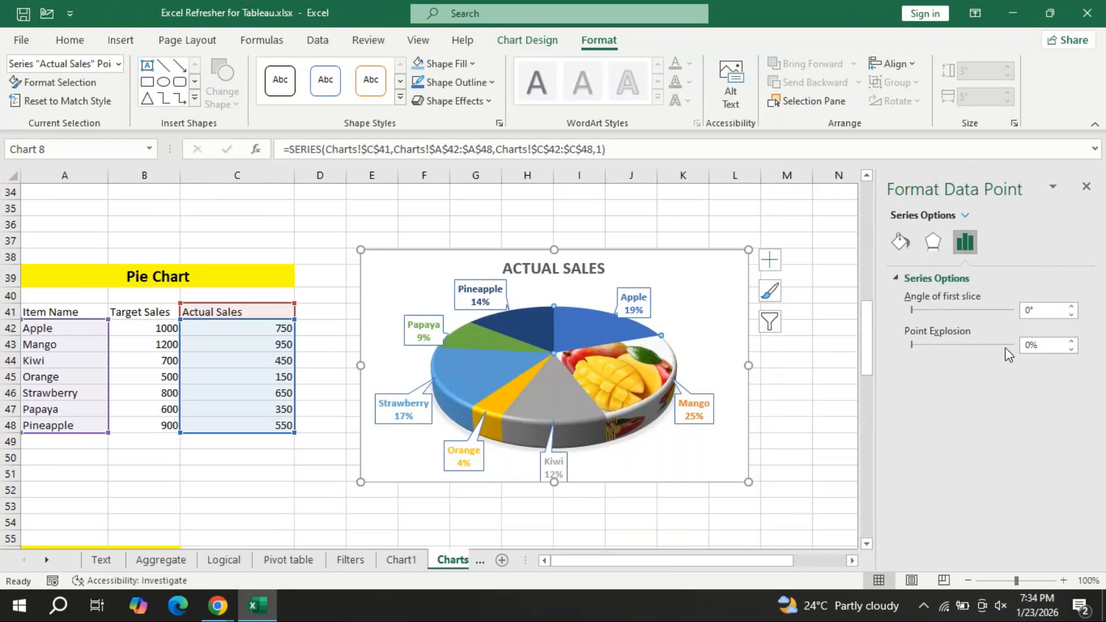
click(1072, 309)
click(1073, 308)
click(1073, 309)
click(1073, 308)
click(1073, 309)
click(1072, 309)
click(1072, 309)
click(1073, 309)
click(1072, 309)
click(1073, 309)
click(1072, 309)
click(1072, 309)
click(1073, 309)
click(1073, 309)
click(1073, 309)
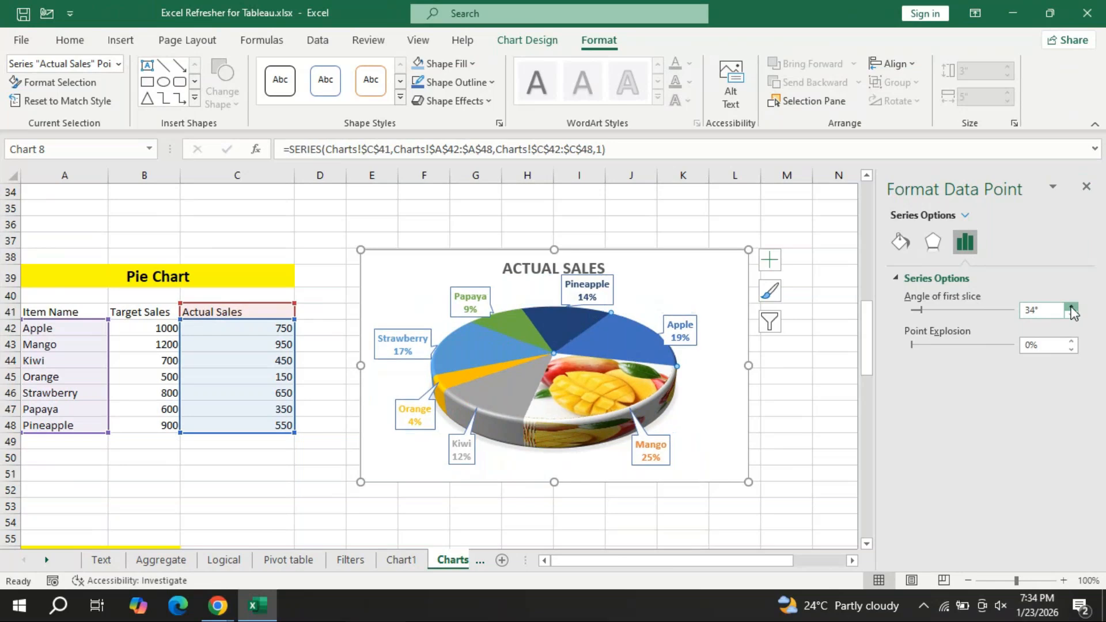
click(1073, 309)
click(1072, 309)
click(1073, 309)
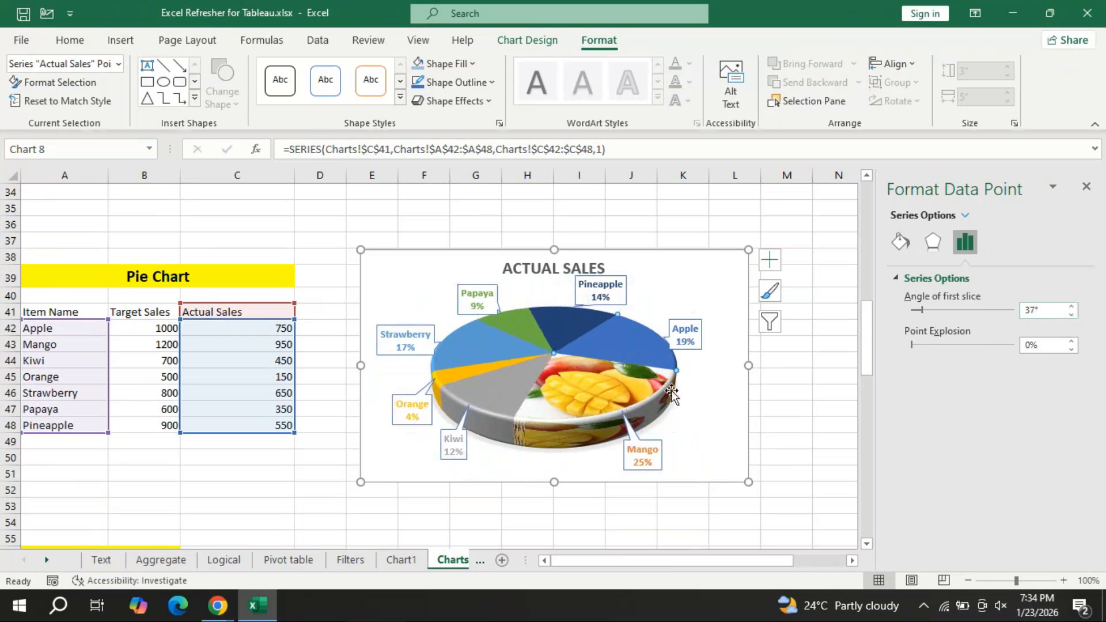
- Try a pie explosion of 18% on the whole Actual Sales series, and reset it to 0%
mouse_move(671, 394)
click(731, 380)
click(657, 385)
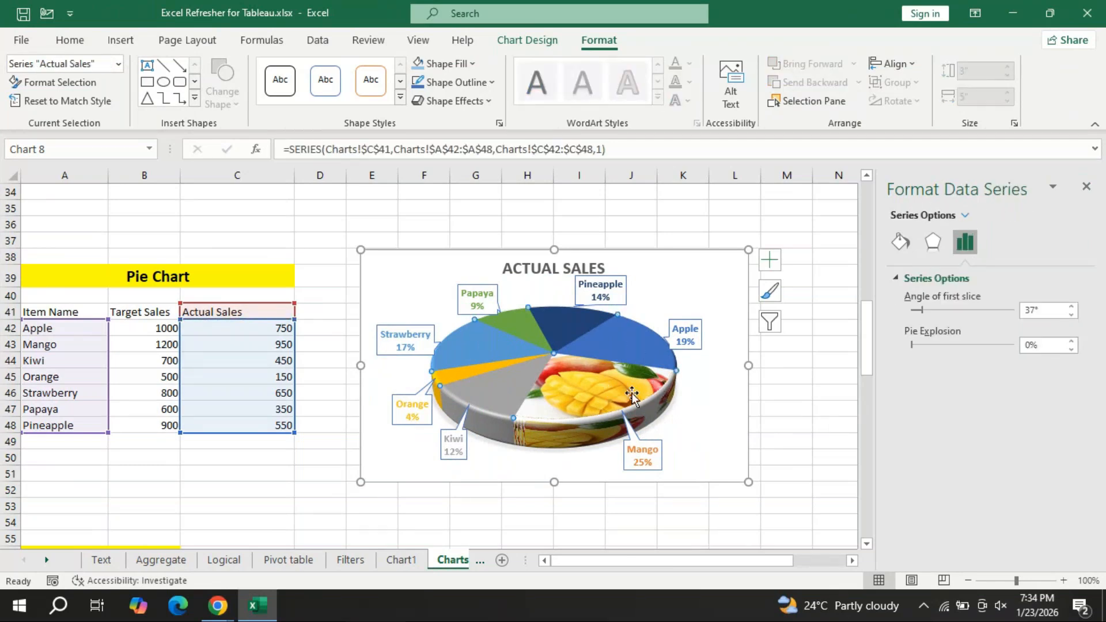
click(1073, 343)
click(1073, 343)
click(1073, 343)
click(1073, 343)
click(1073, 343)
click(1073, 343)
click(1073, 343)
click(1074, 343)
click(1073, 343)
click(1073, 343)
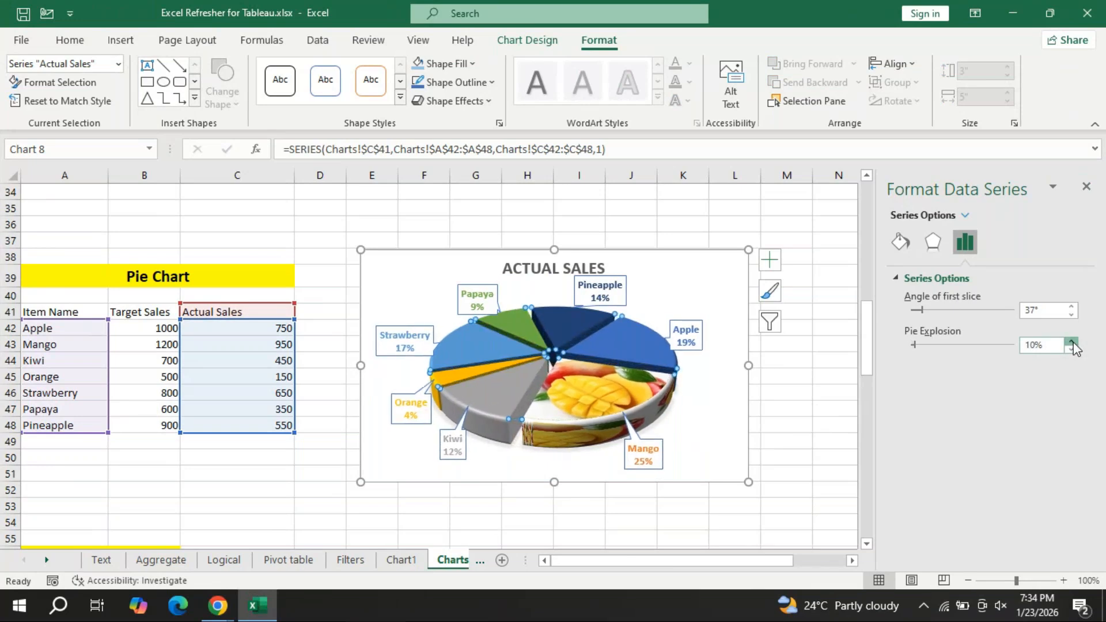
click(1073, 343)
click(1073, 343)
click(1073, 343)
click(1073, 343)
click(1073, 343)
click(1073, 343)
click(1073, 343)
click(1073, 343)
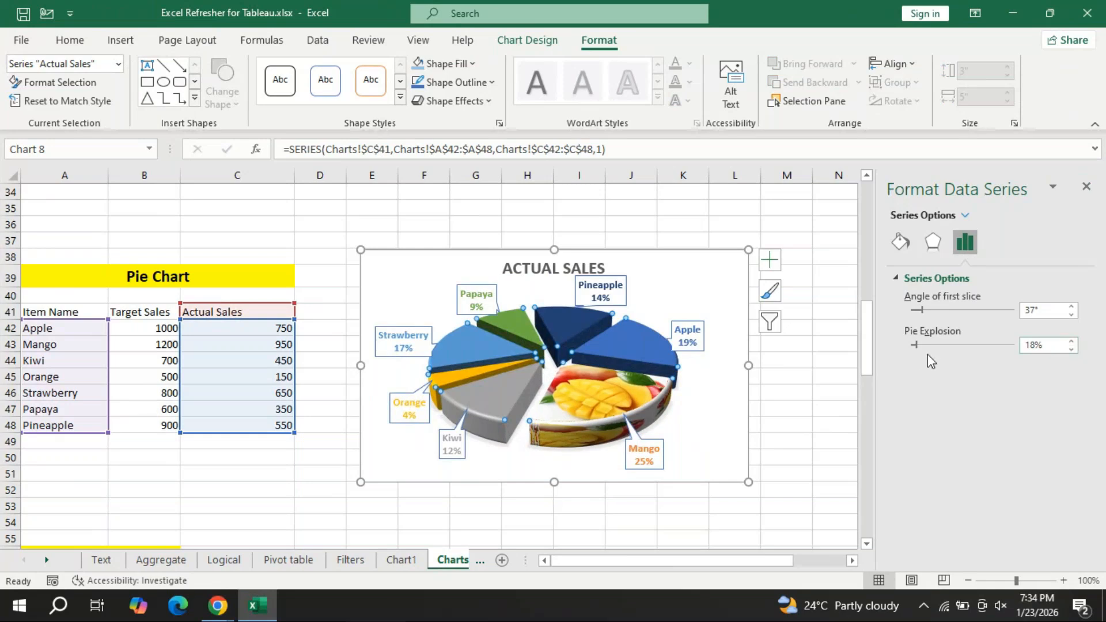
drag(914, 344, 911, 344)
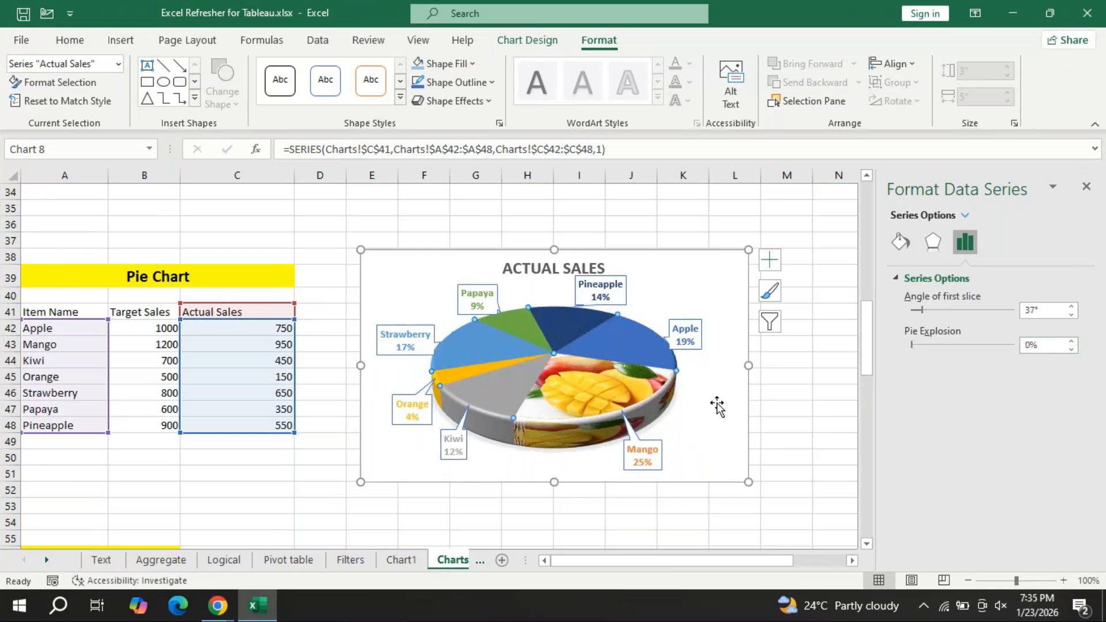
- Set the Mango slice's point explosion to 27% and the angle of first slice to 91°, and close the formatting options
click(569, 399)
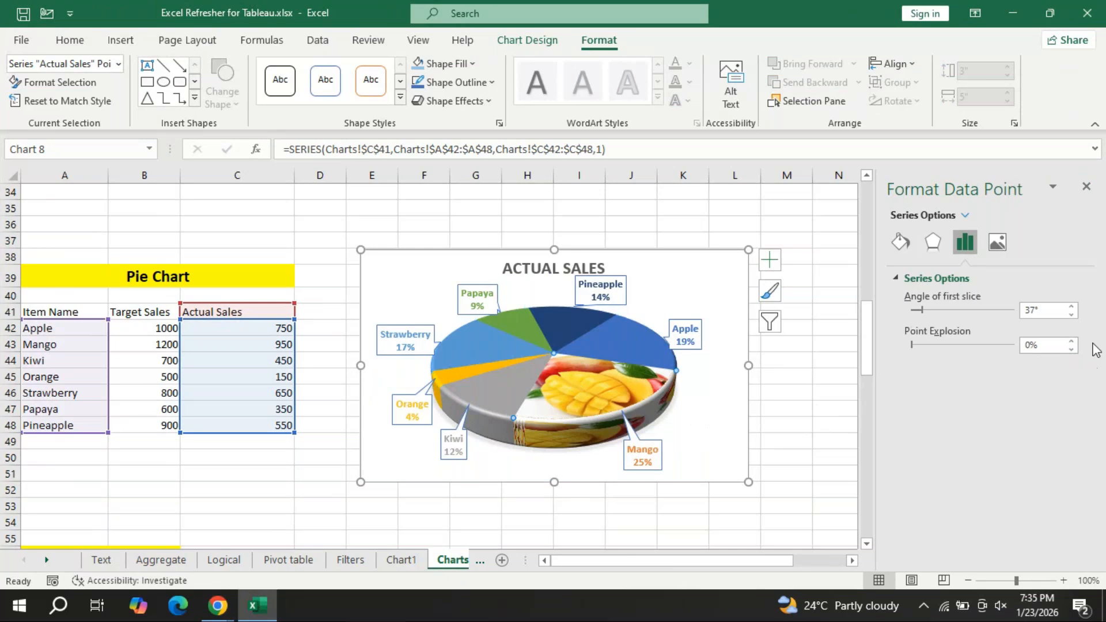
click(1072, 342)
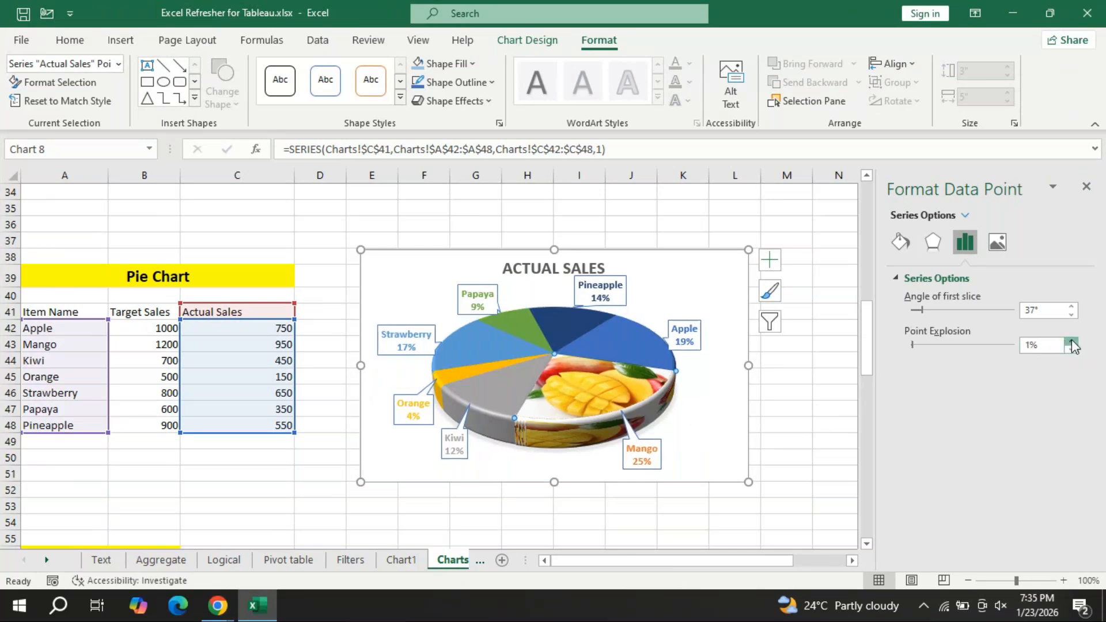
drag(1073, 344, 1072, 344)
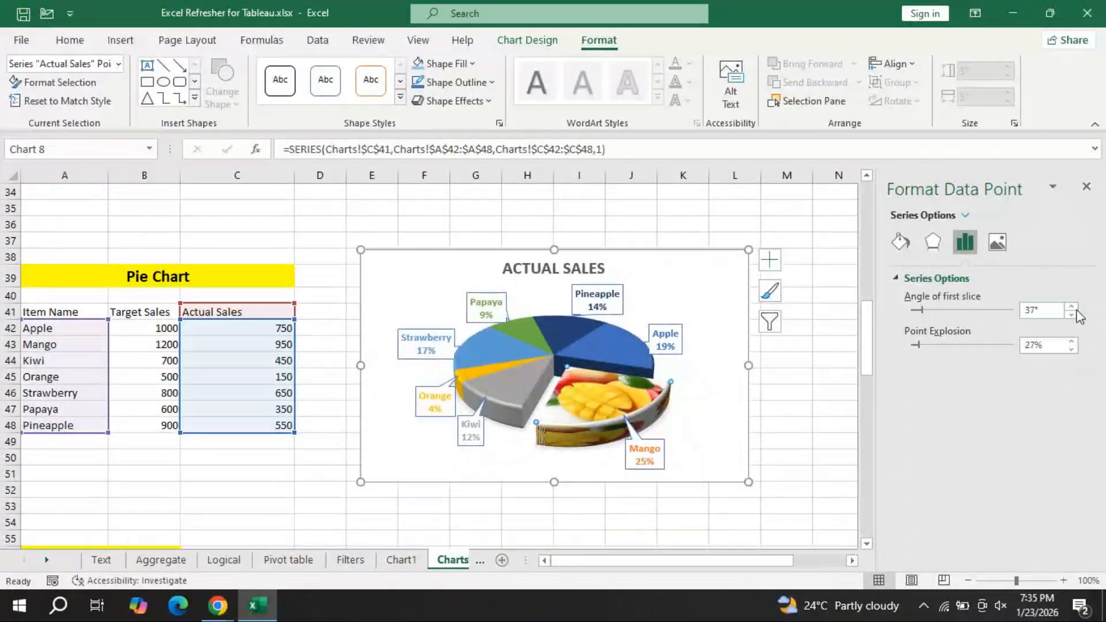
drag(1073, 308, 1073, 308)
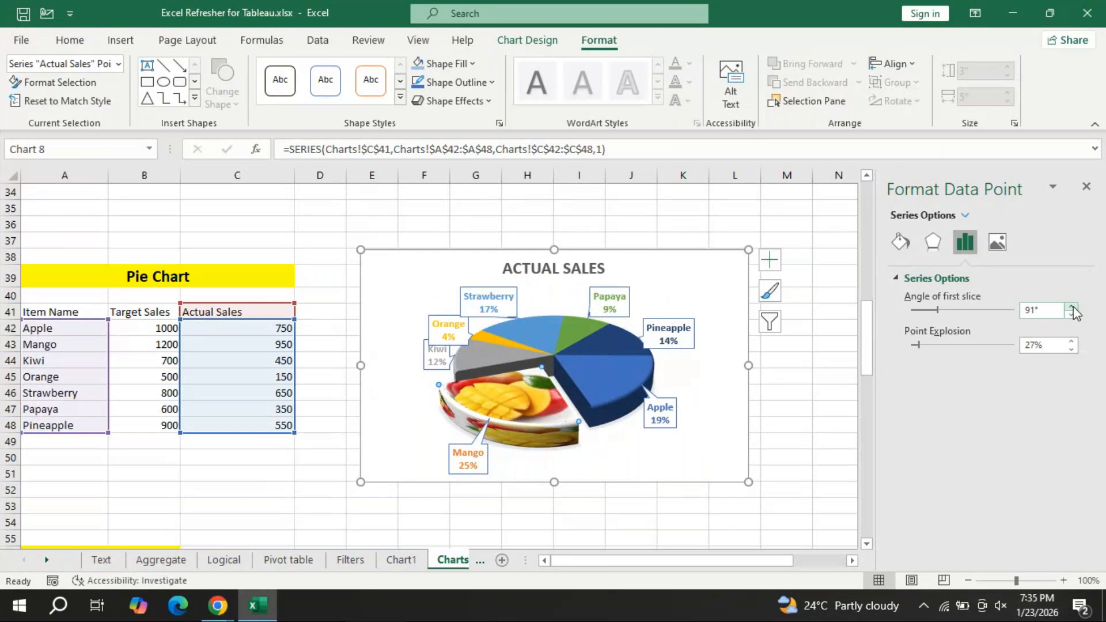
click(1087, 186)
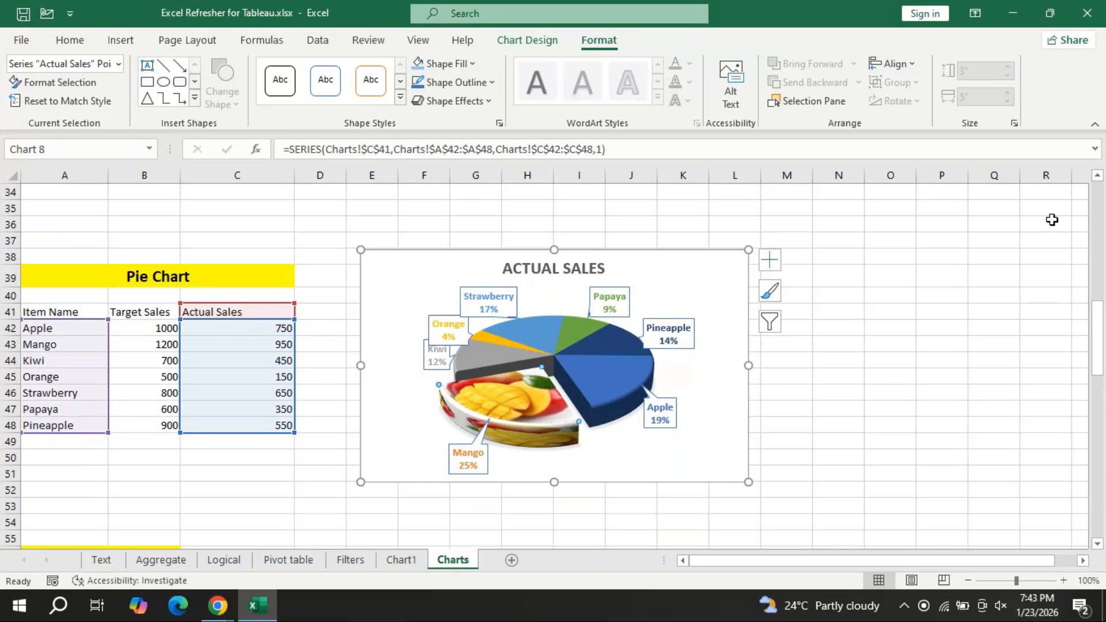
- Delete the existing Sales and Profit chart in the Combination Chart section
scroll(1052, 220, down, 1)
click(840, 360)
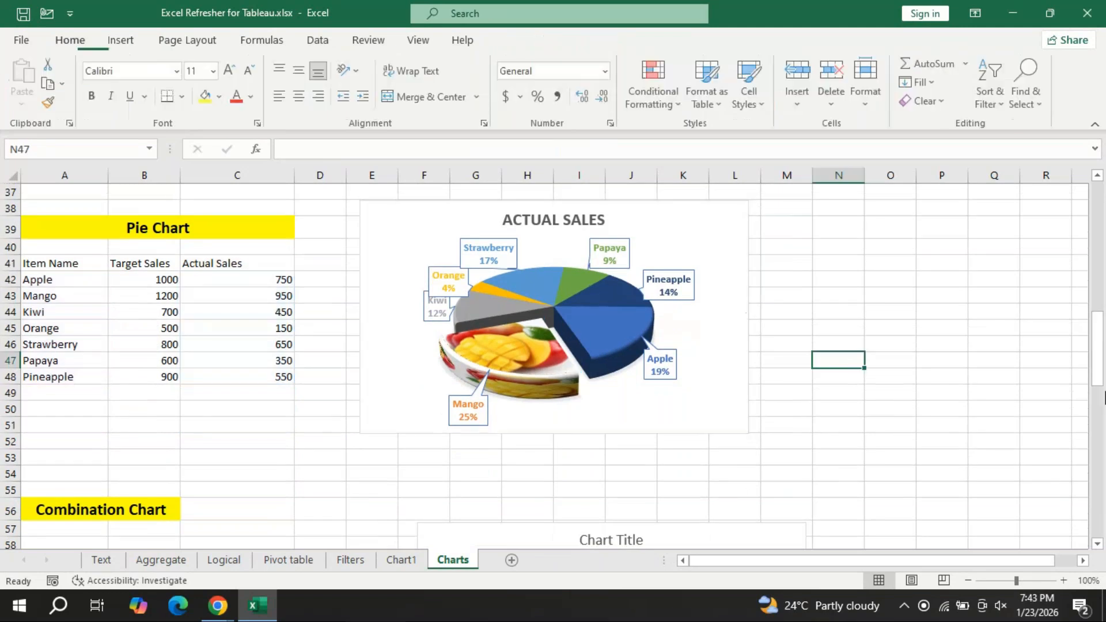
drag(1101, 347, 1101, 379)
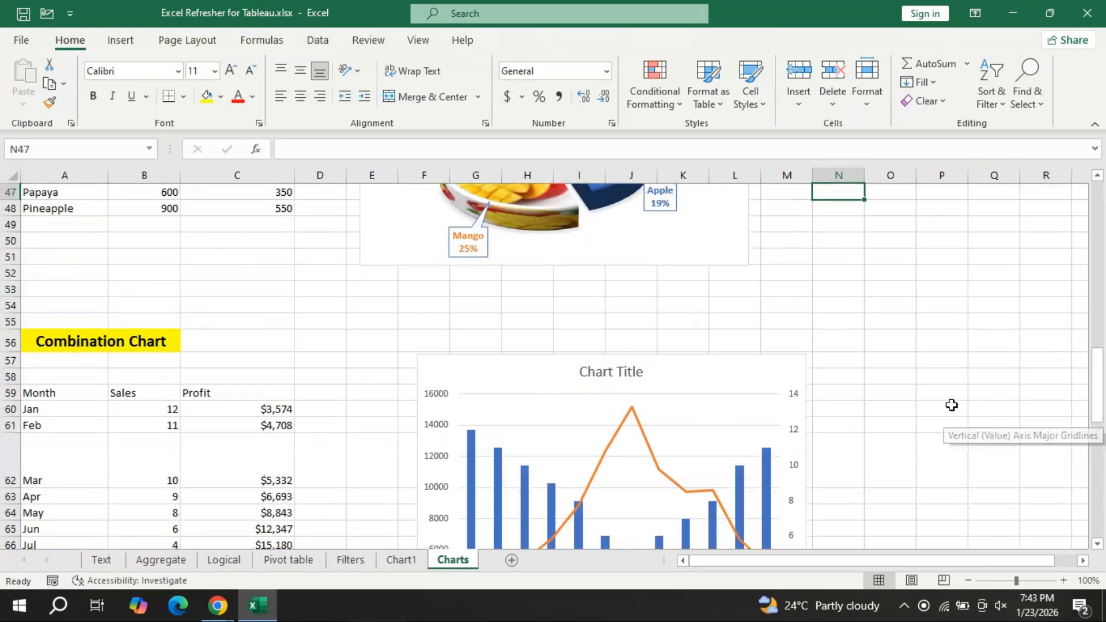
drag(1101, 380, 1101, 410)
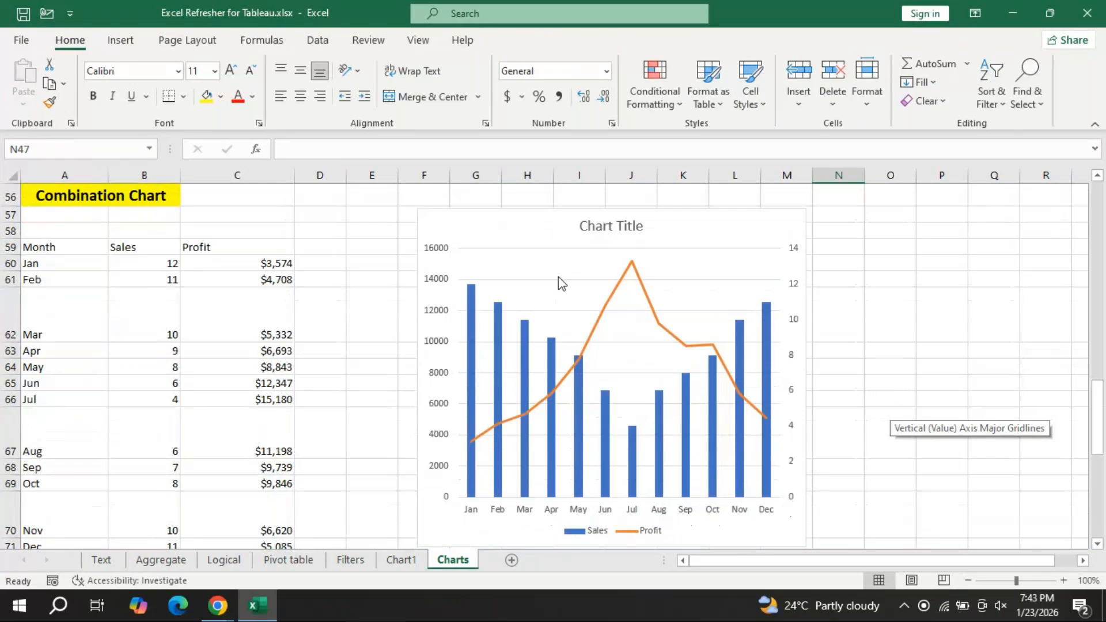
click(528, 242)
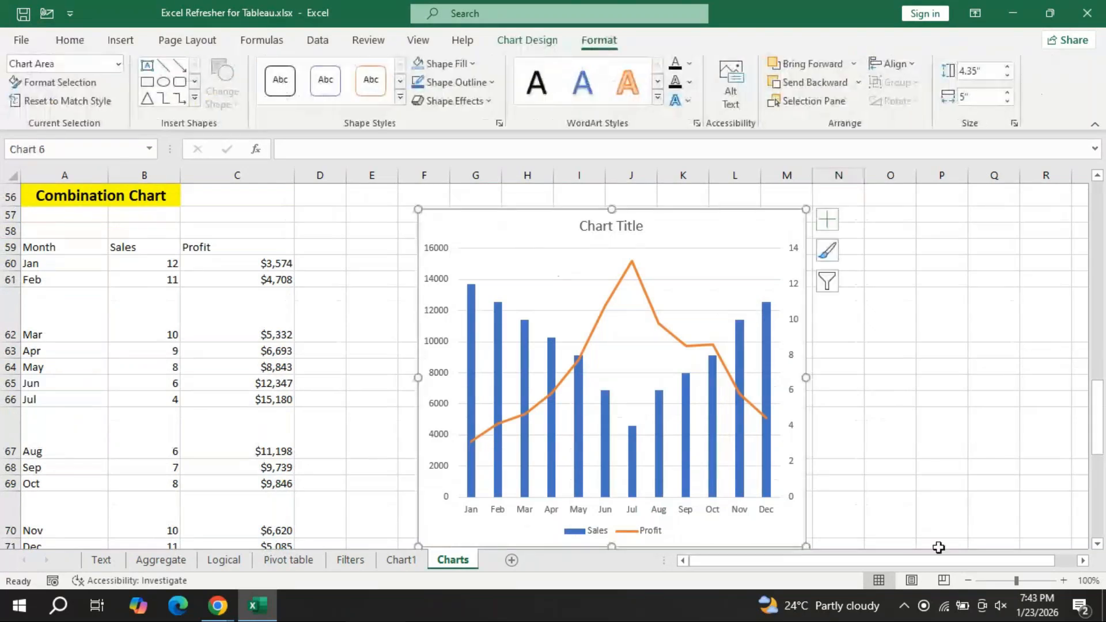
key(Delete)
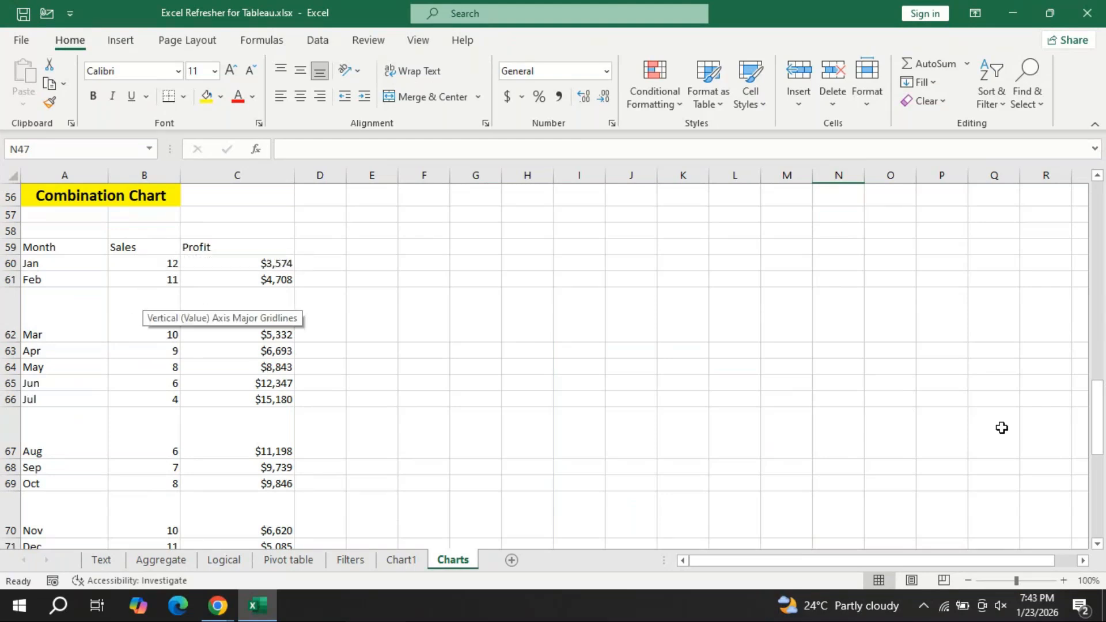
- Set up a combo chart from the Month, Sales and Profit data in A59:C71, placing Sales on the secondary axis
drag(51, 246, 249, 521)
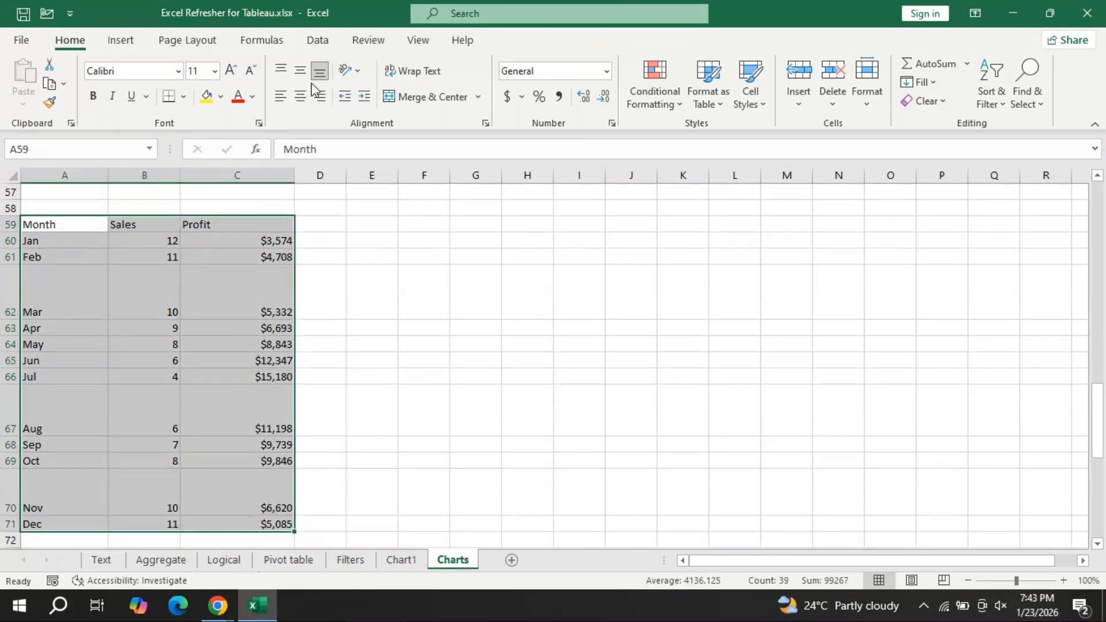
click(121, 39)
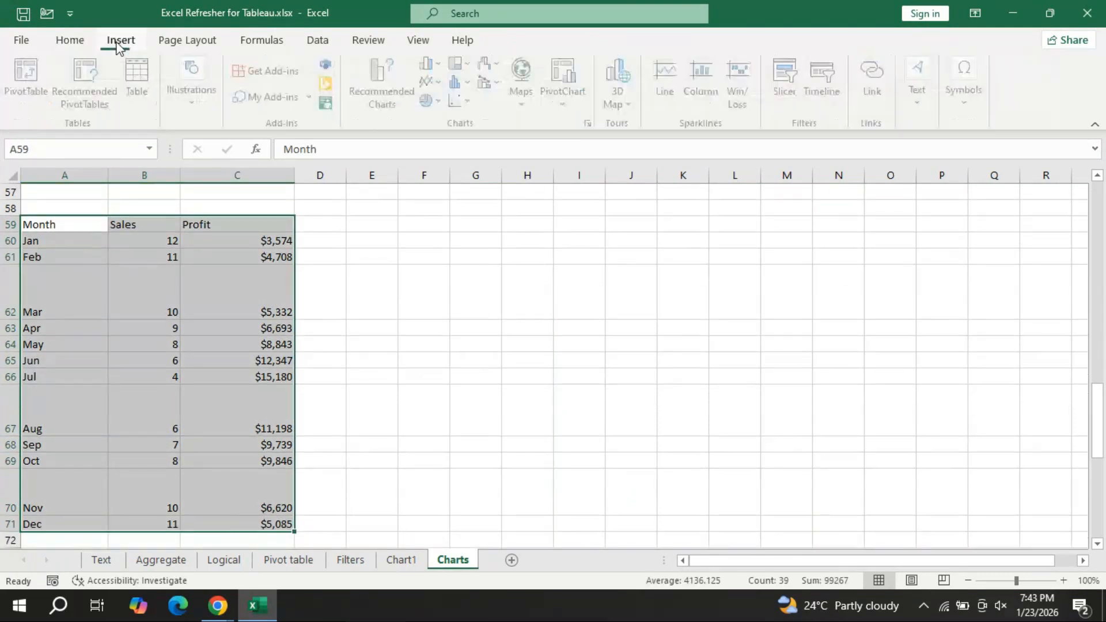
click(591, 123)
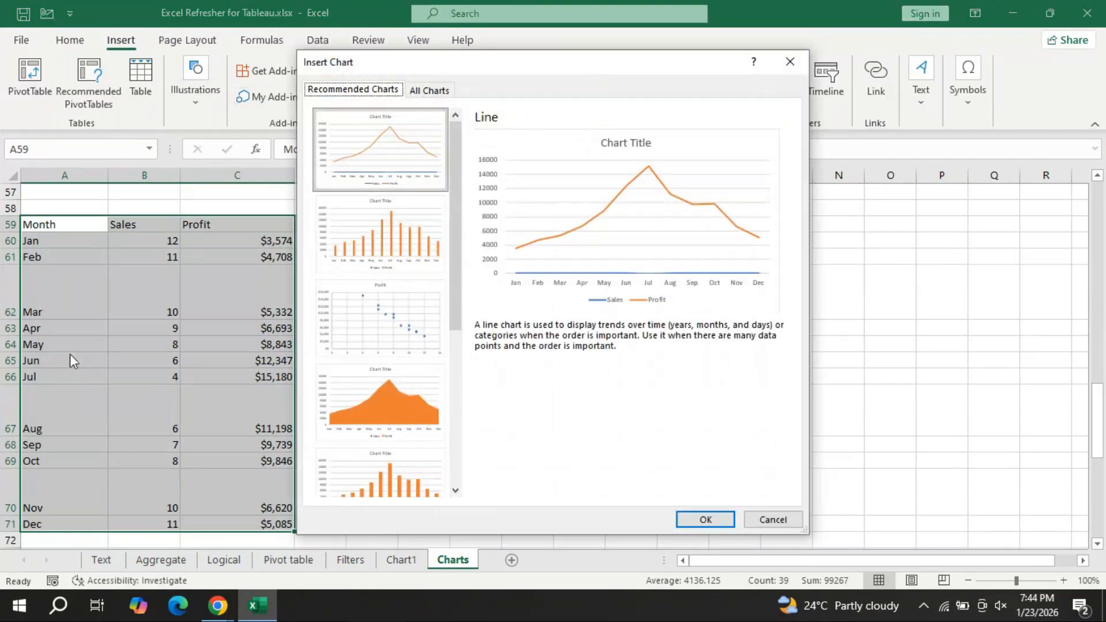
click(425, 92)
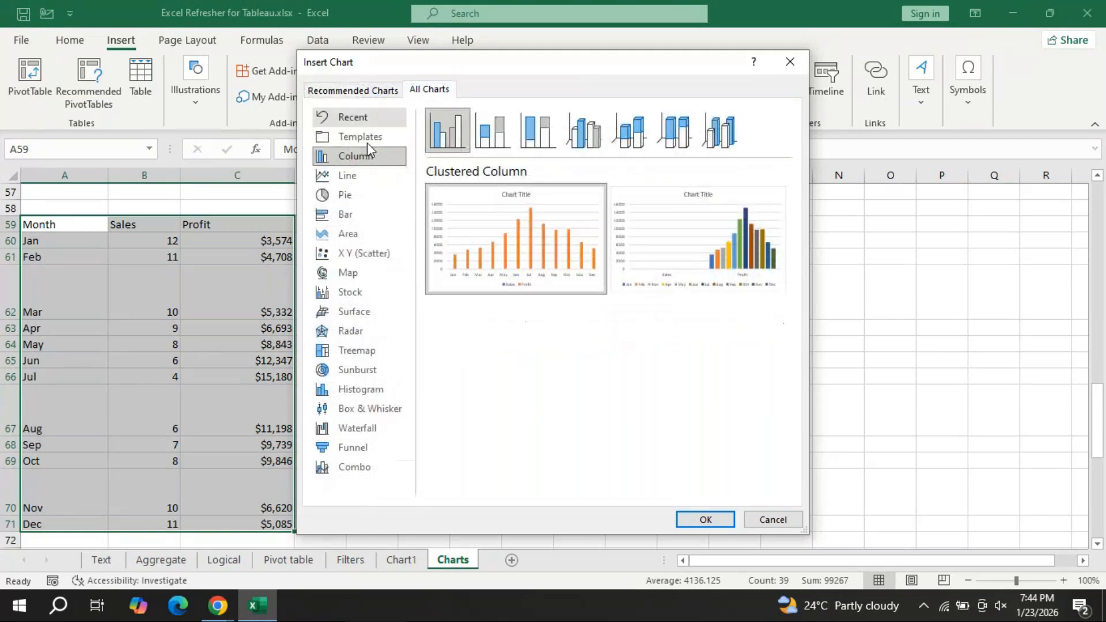
click(362, 471)
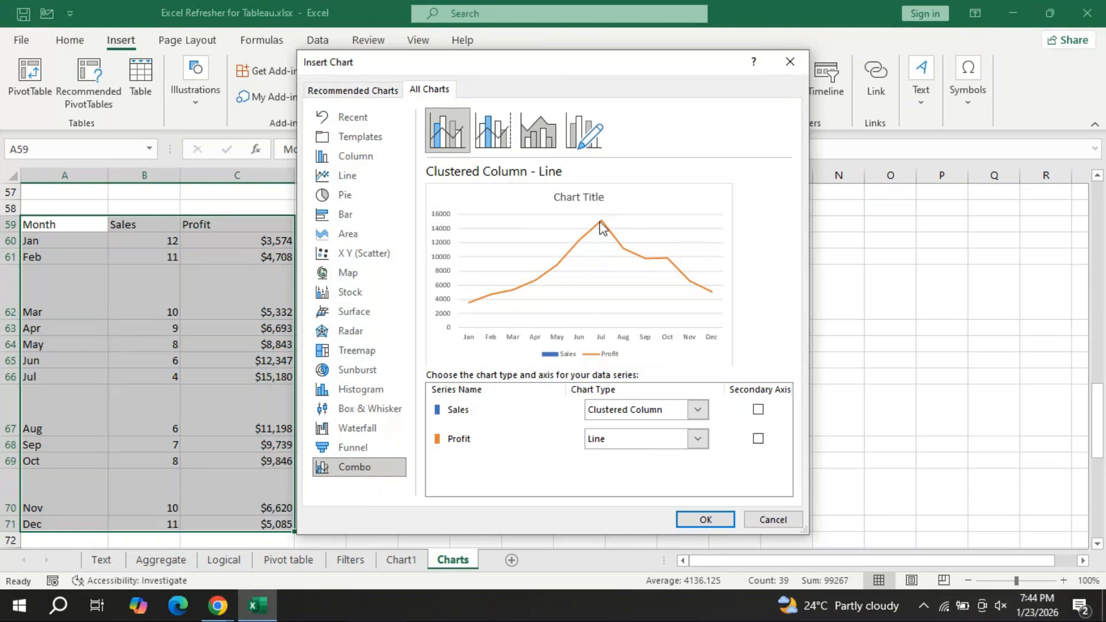
click(759, 410)
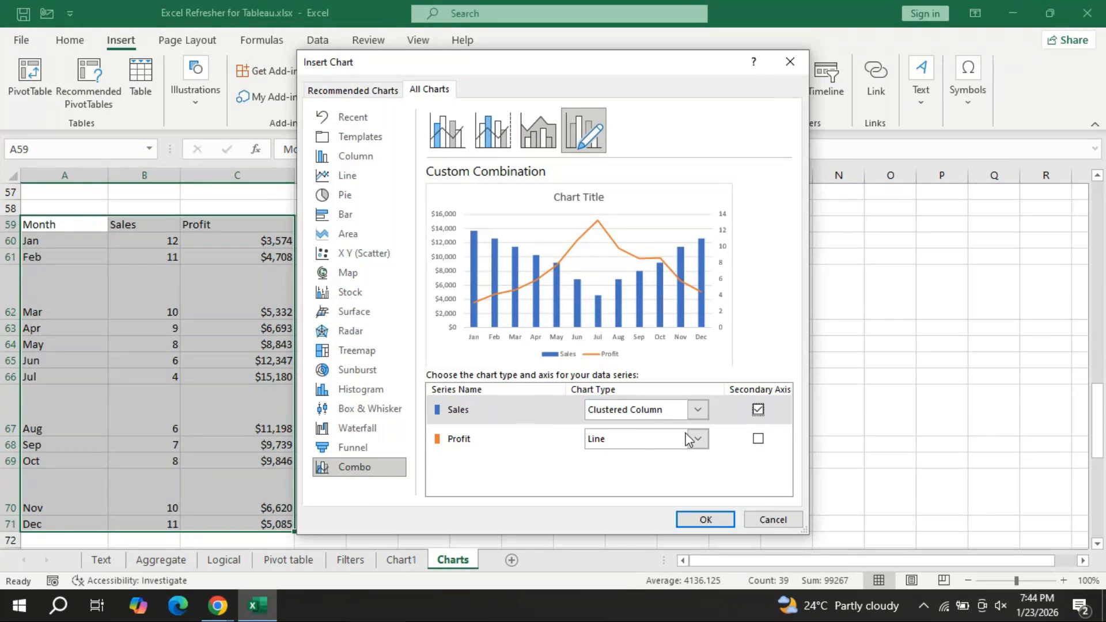
- Browse the chart types offered for each series, keeping Clustered Column for Sales and Line for Profit
click(697, 409)
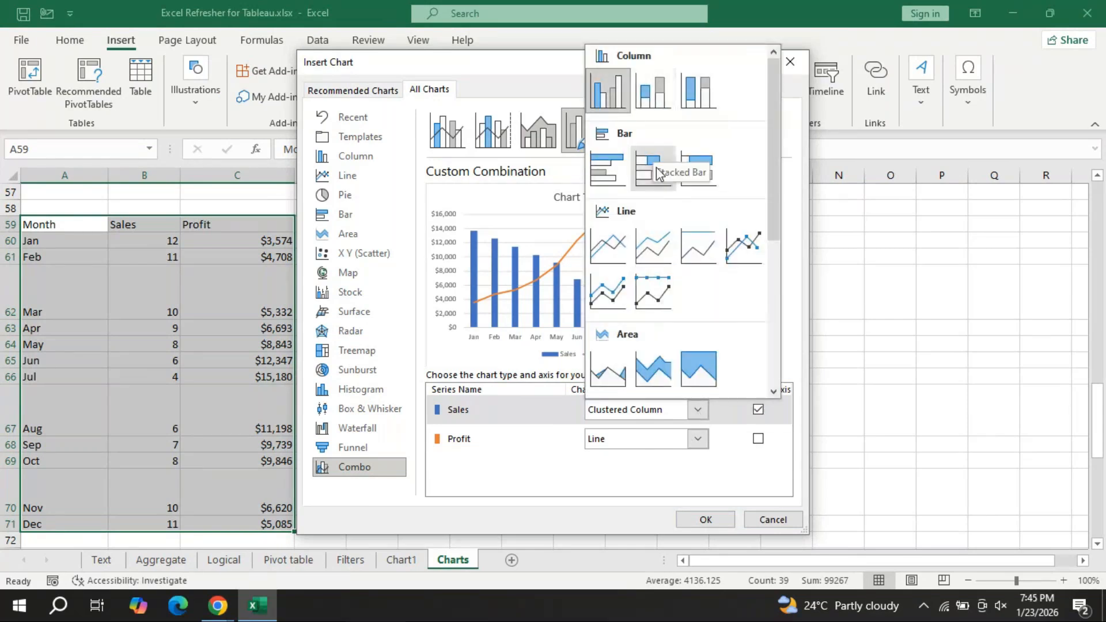
drag(772, 206, 795, 369)
click(651, 362)
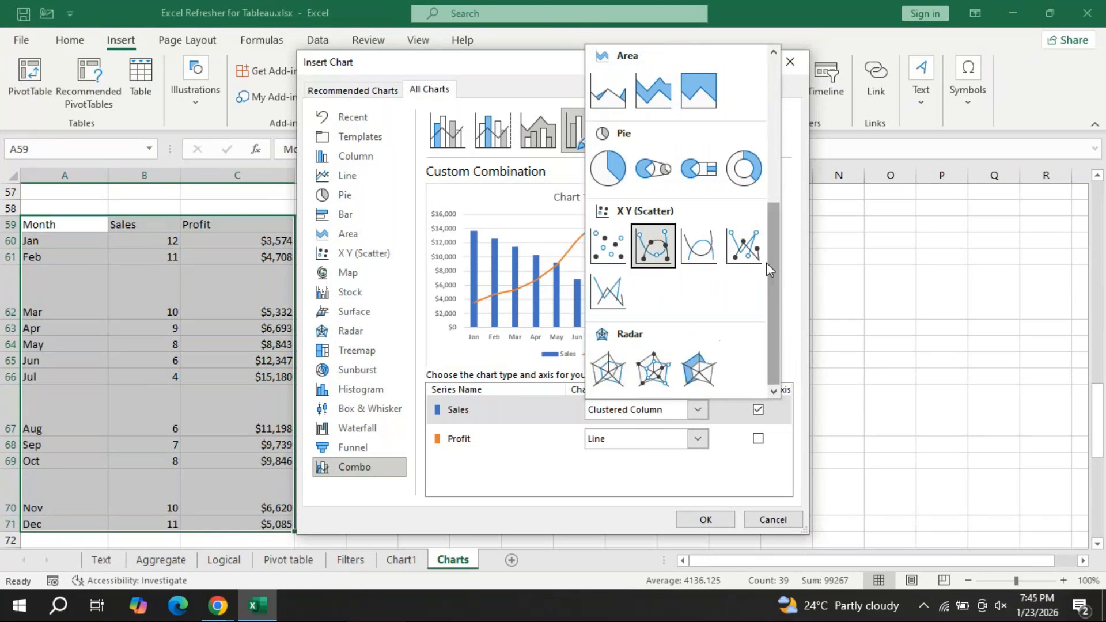
drag(771, 241, 777, 96)
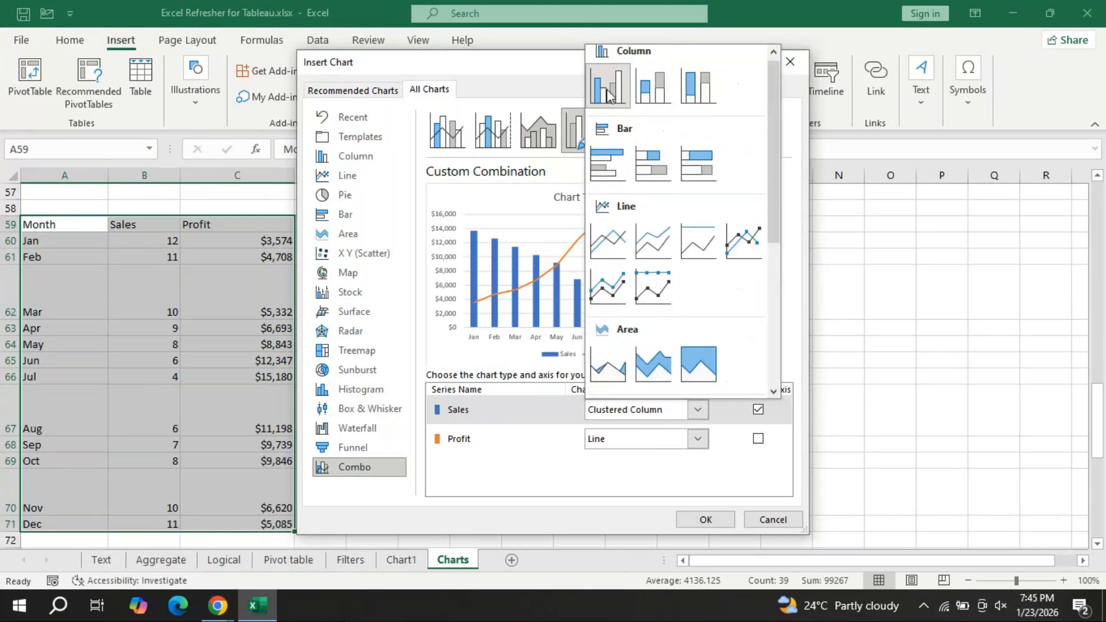
click(607, 92)
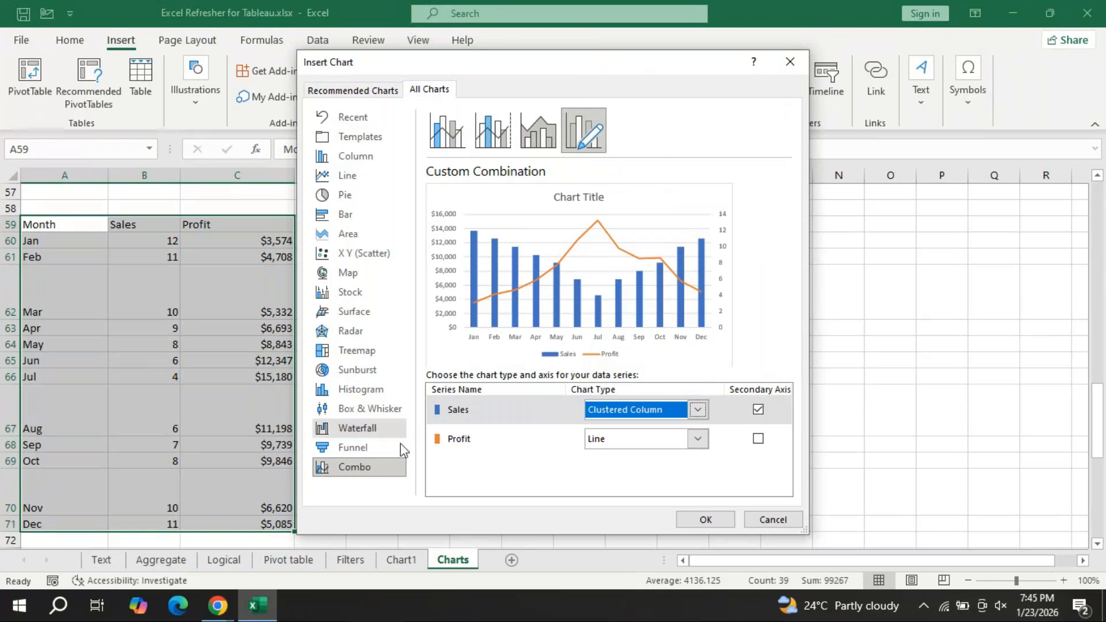
click(697, 440)
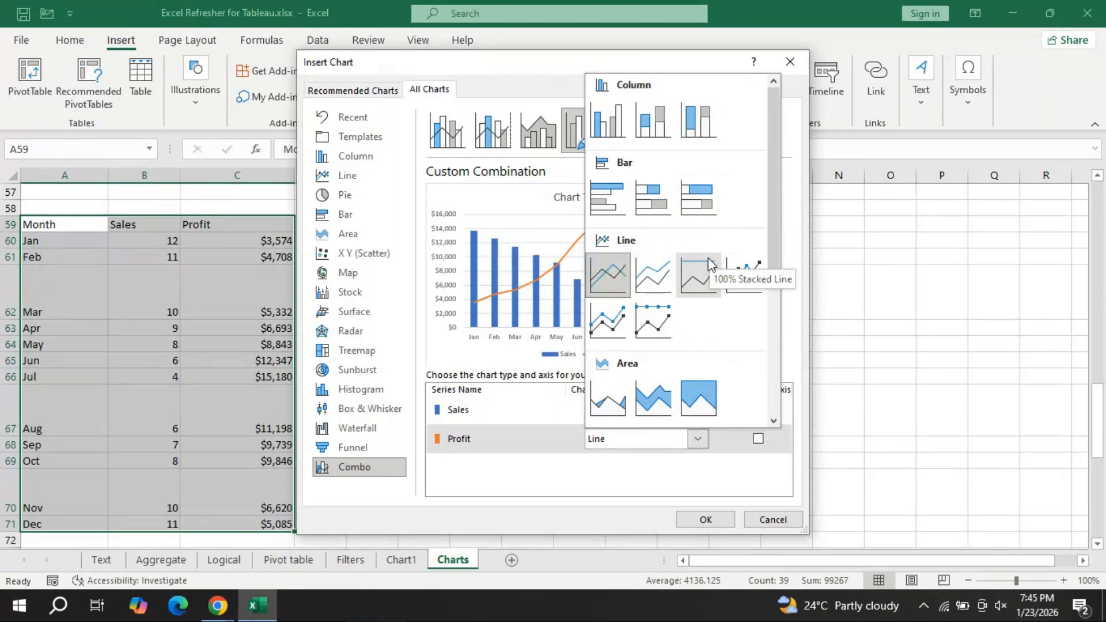
drag(784, 268, 754, 276)
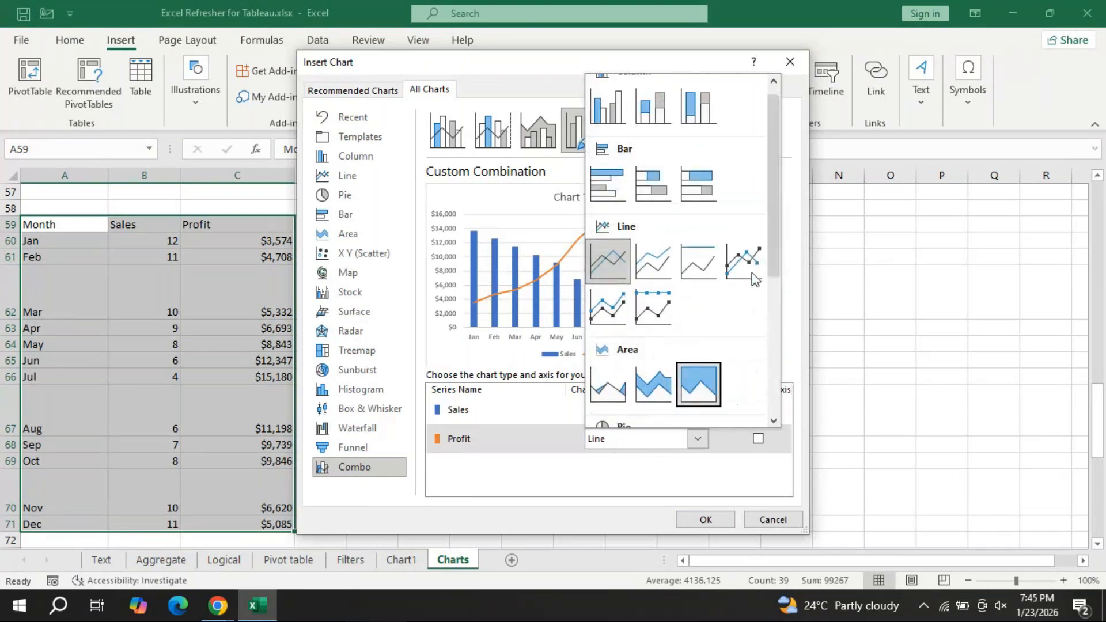
click(619, 444)
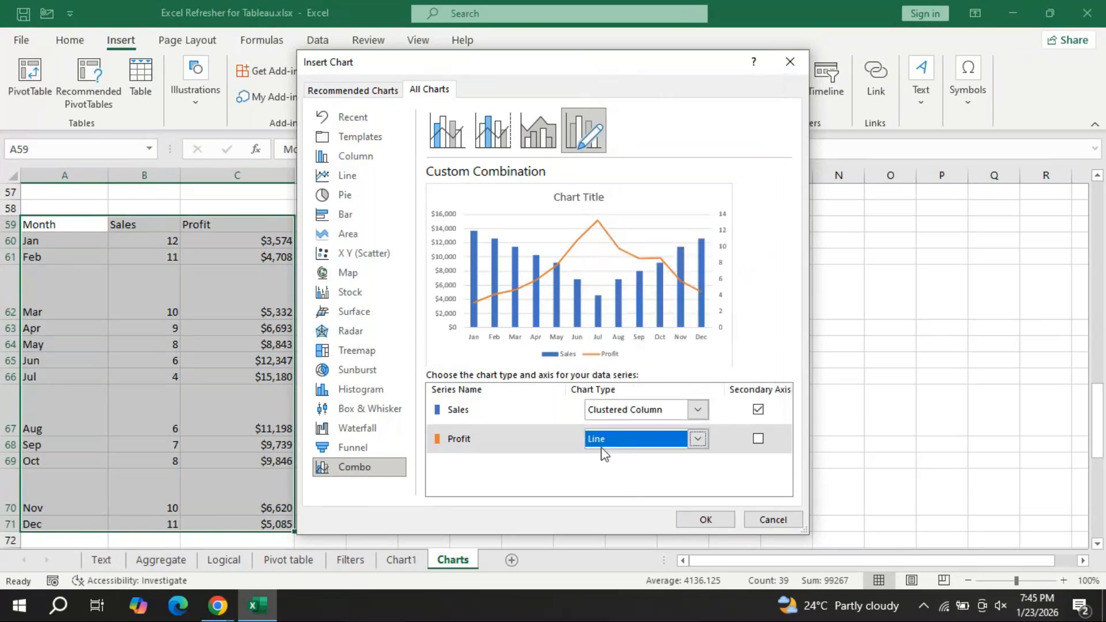
- Insert the custom combination chart and place it beside the data table, across columns F to N from row 59
click(717, 520)
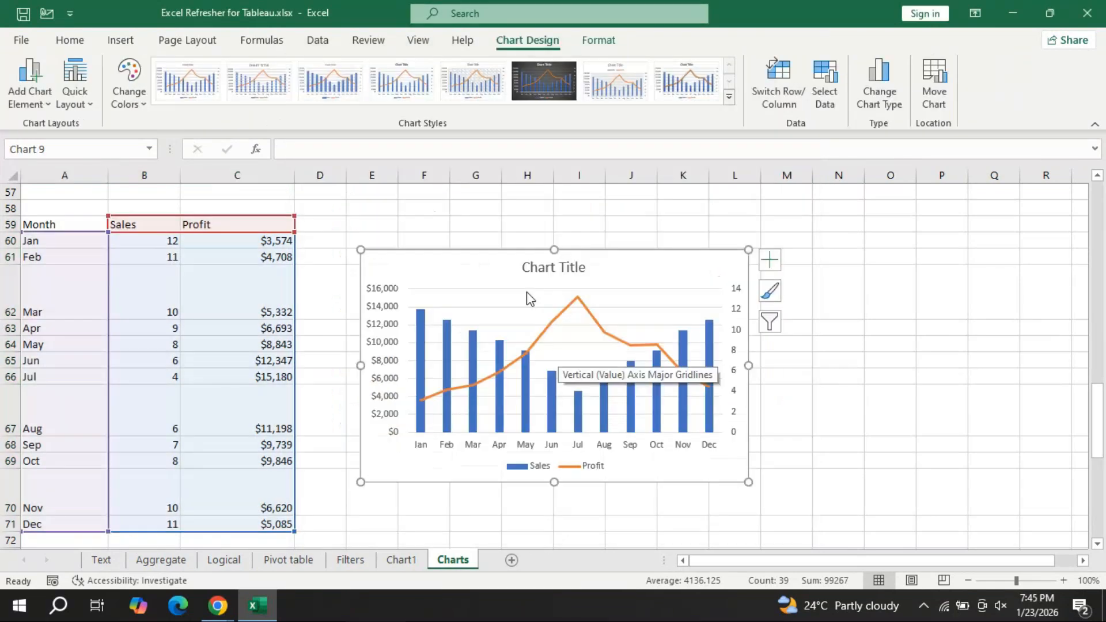
drag(527, 292, 974, 377)
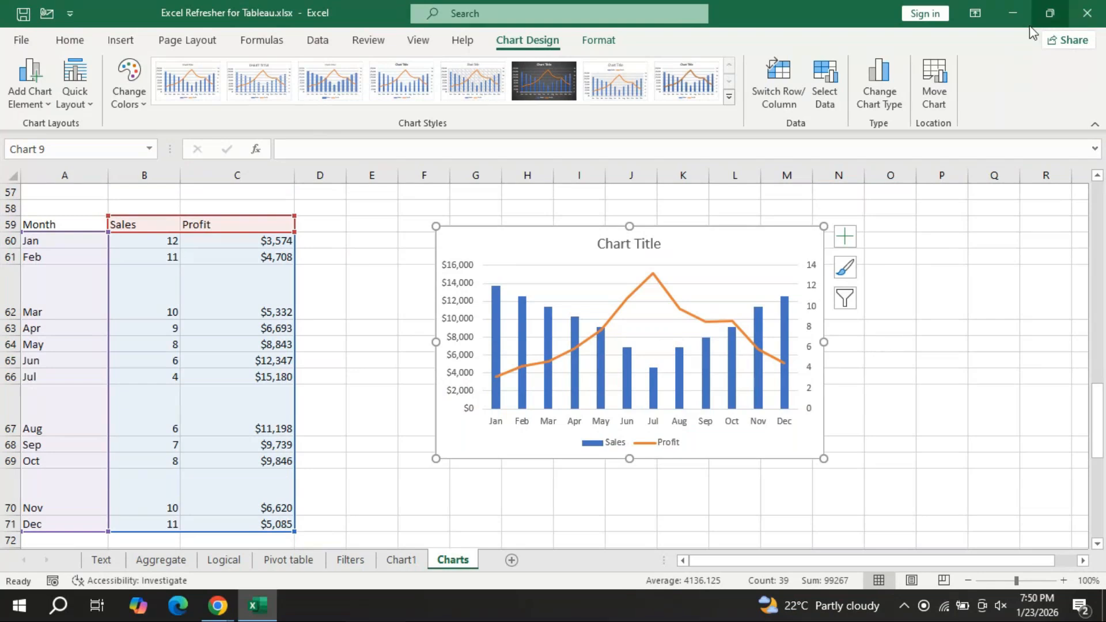
- Minimize the workbook and switch to the GoTo Meeting window in Google Chrome
click(1012, 10)
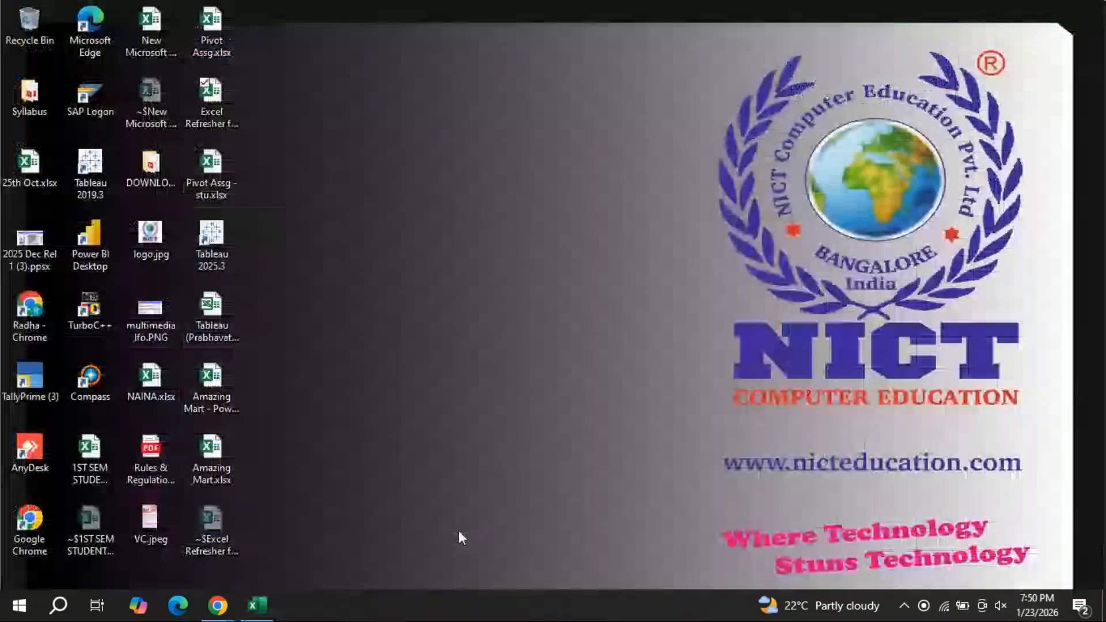
mouse_move(234, 606)
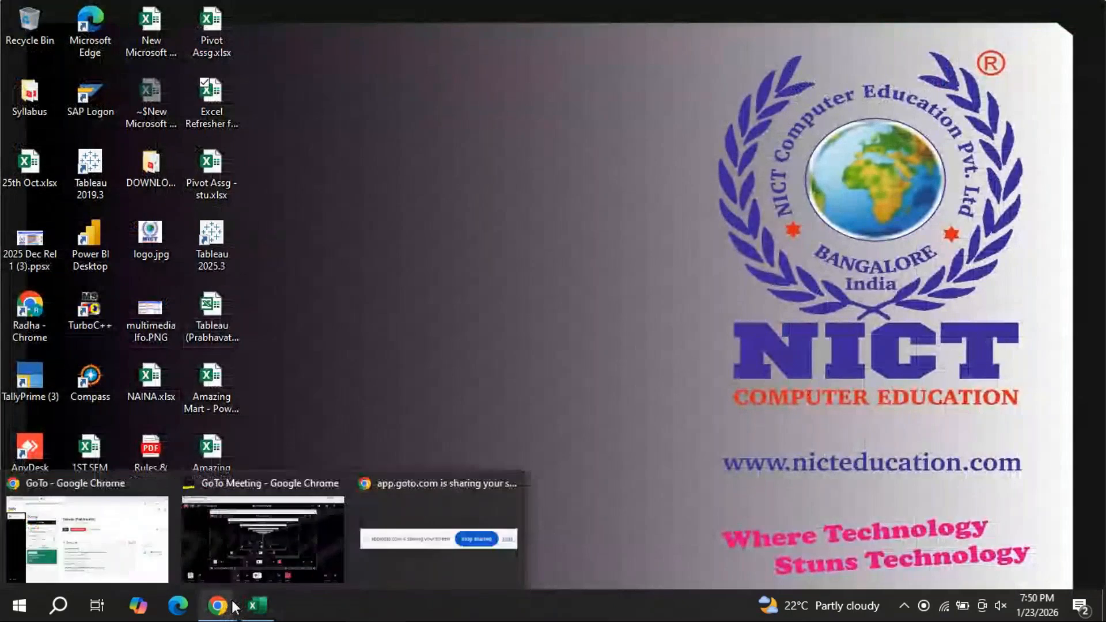
click(380, 525)
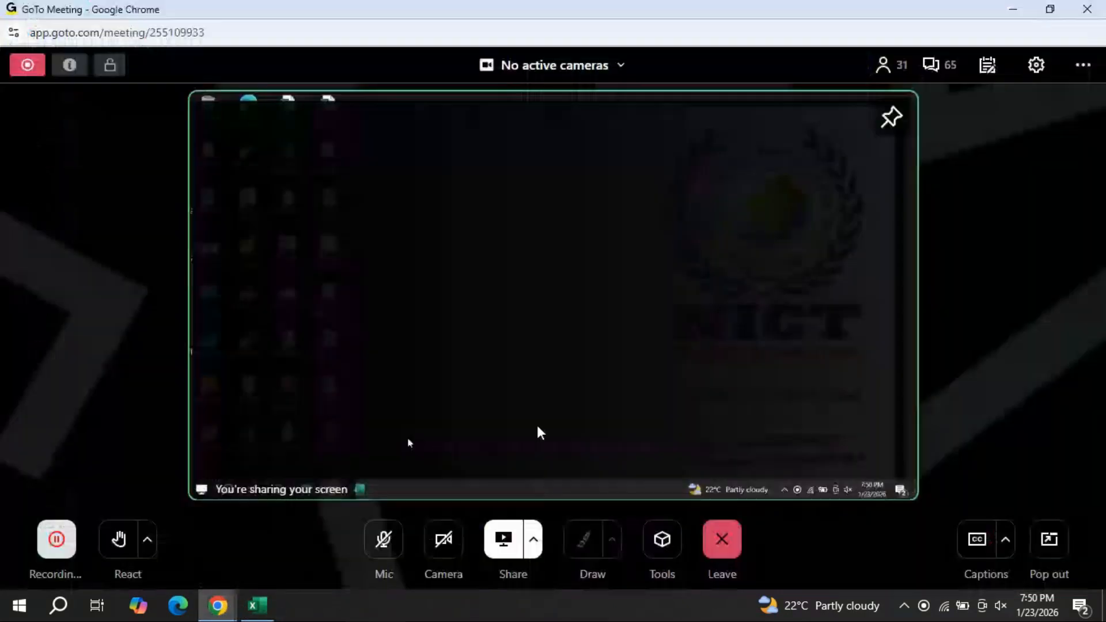